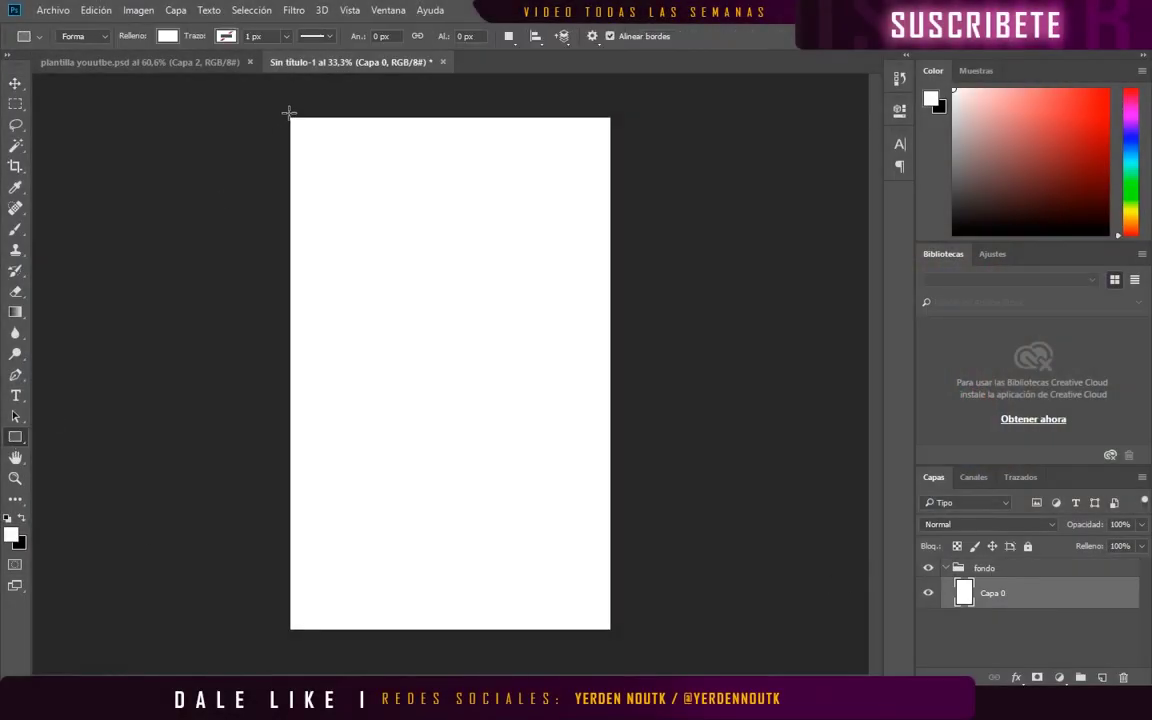
# Step: Fill the background rectangle with a radial gradient using stops 1a1a1a and 181818
pyautogui.moveTo(289, 112); pyautogui.dragTo(611, 630)
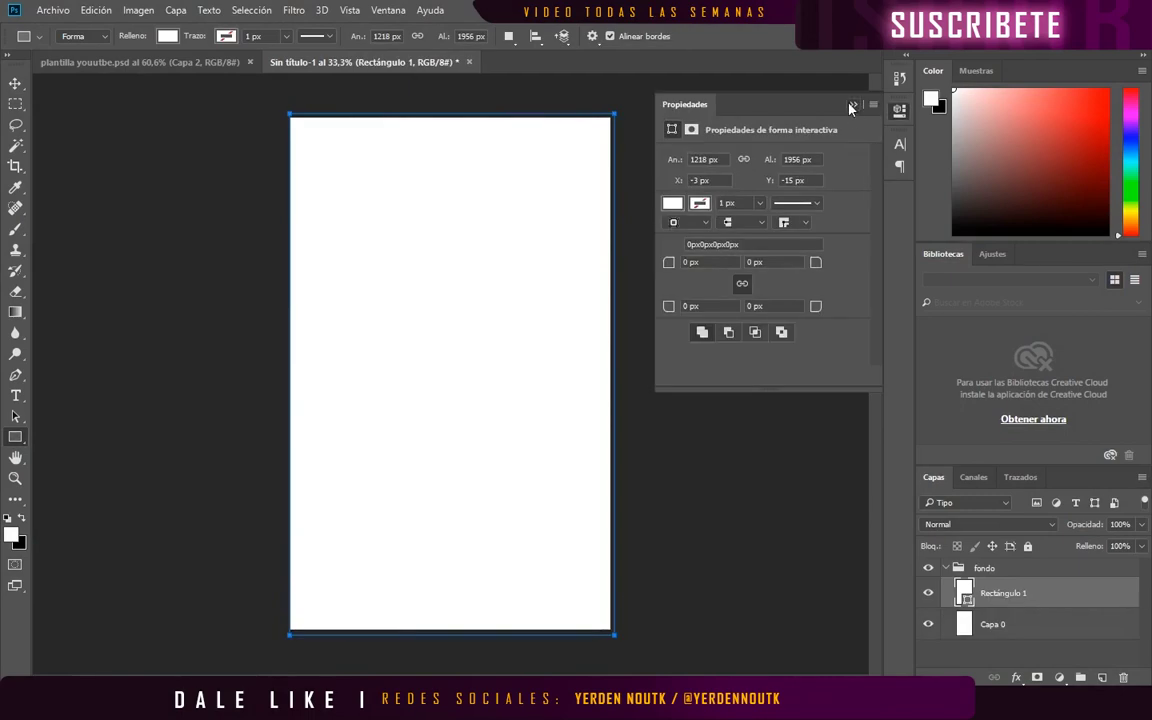
pyautogui.doubleClick(249, 232)
pyautogui.write('1a1a1a')
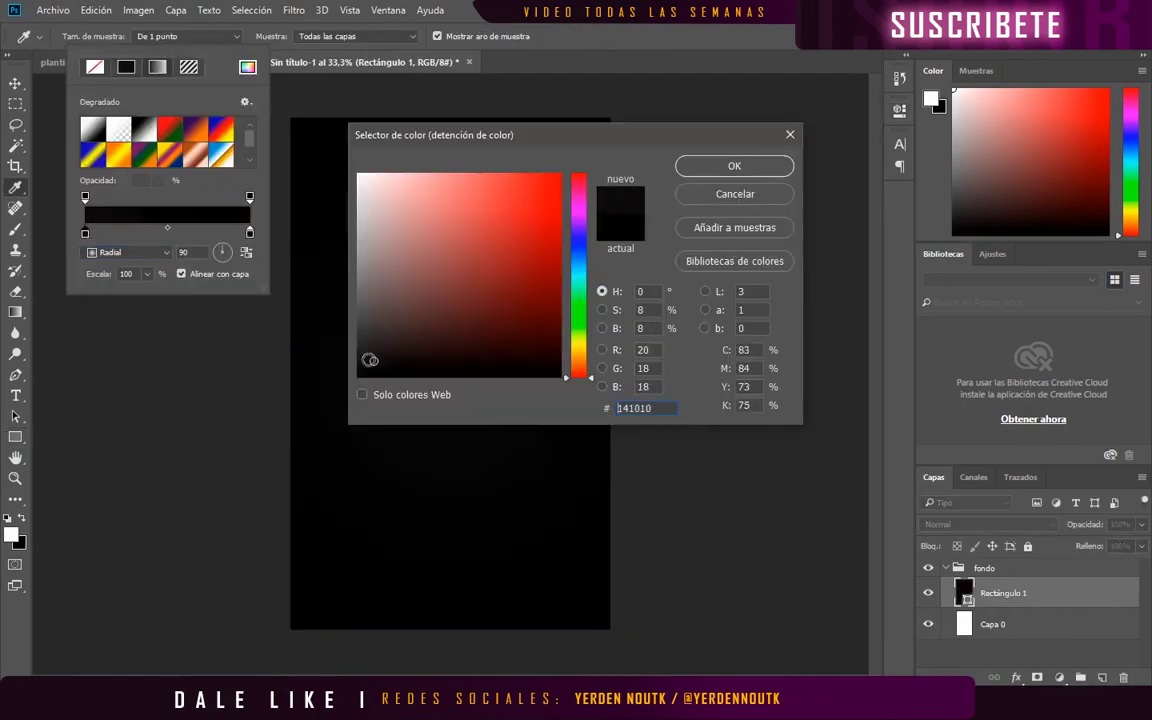
pyautogui.click(729, 172)
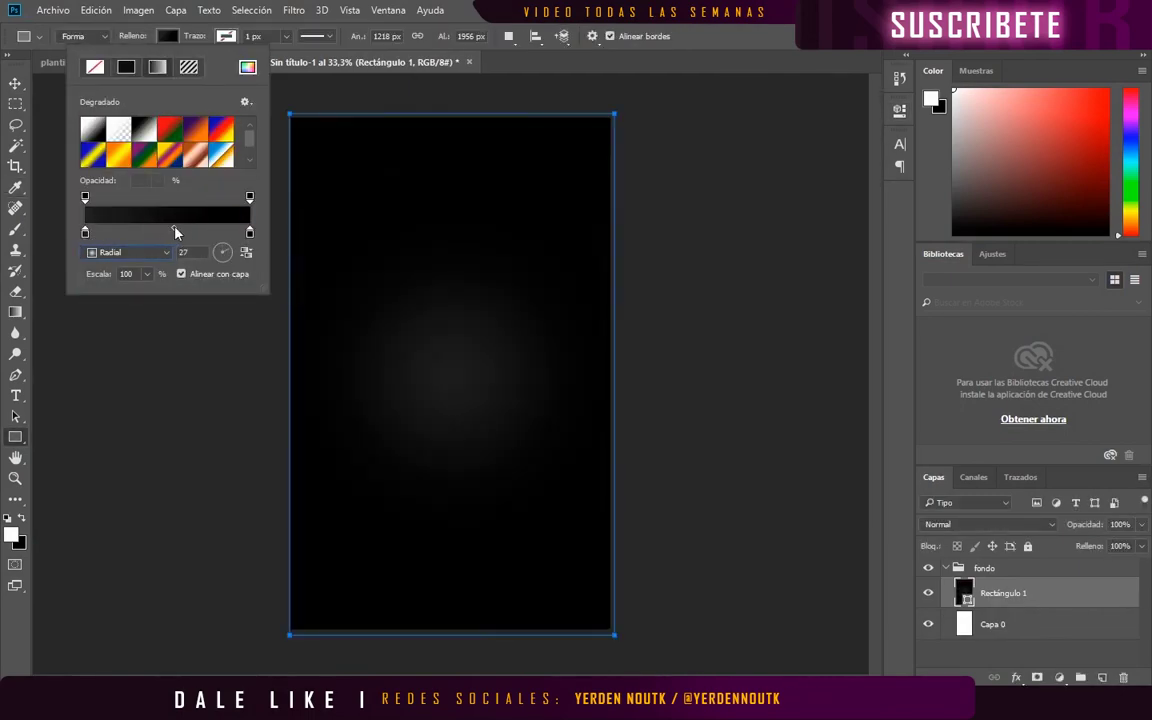
pyautogui.doubleClick(84, 232)
pyautogui.press('Return')
pyautogui.doubleClick(84, 232)
pyautogui.write('181818')
pyautogui.press('Return')
# Step: Collapse fondo and create a new empty layer wrapped in a group
pyautogui.press('v')
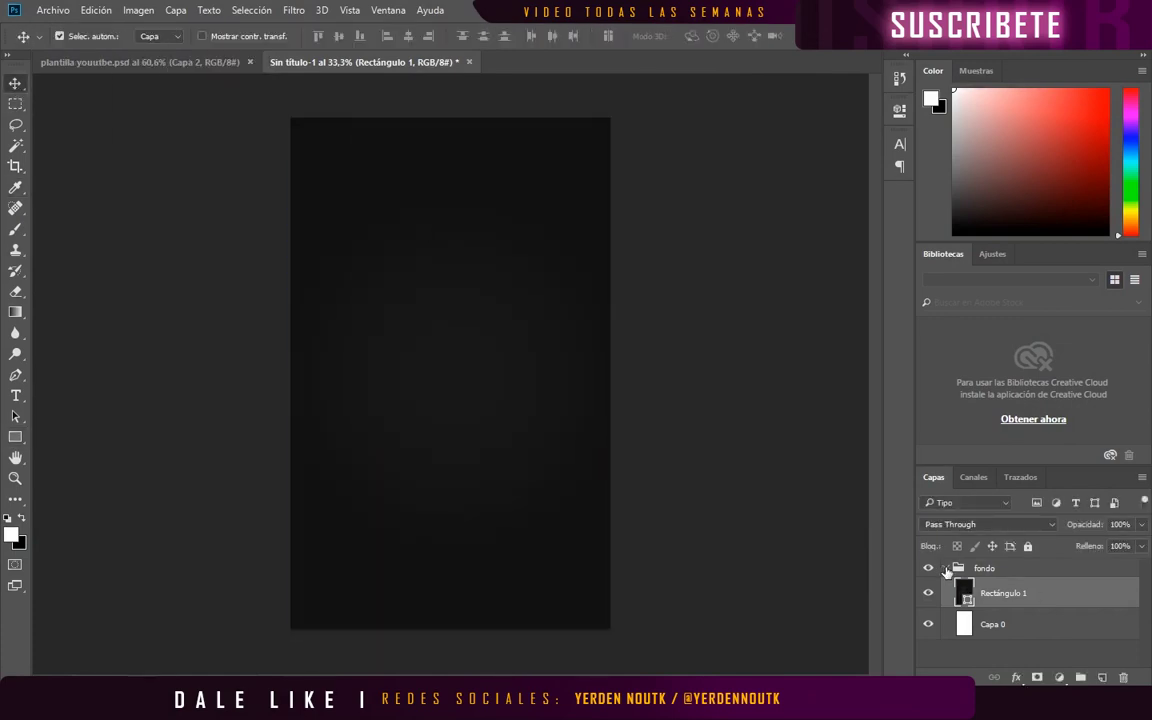
pyautogui.click(946, 568)
pyautogui.hotkey('ctrl', 'shift', 'alt', 'n')
pyautogui.hotkey('ctrl', 'g')
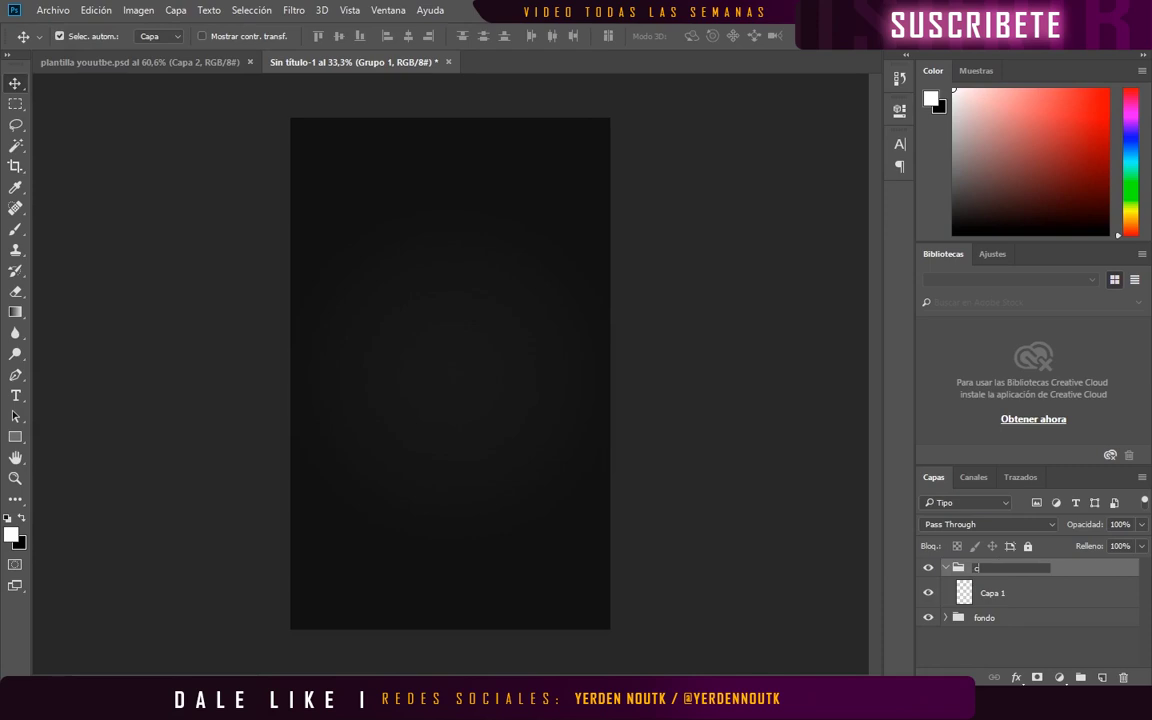
# Step: Name the group circulo and draw a pink circle centred on the page
pyautogui.write('irculo')
pyautogui.rightClick(15, 437)
pyautogui.click(90, 421)
pyautogui.click(167, 36)
pyautogui.click(89, 108)
pyautogui.moveTo(368, 295); pyautogui.dragTo(582, 509)
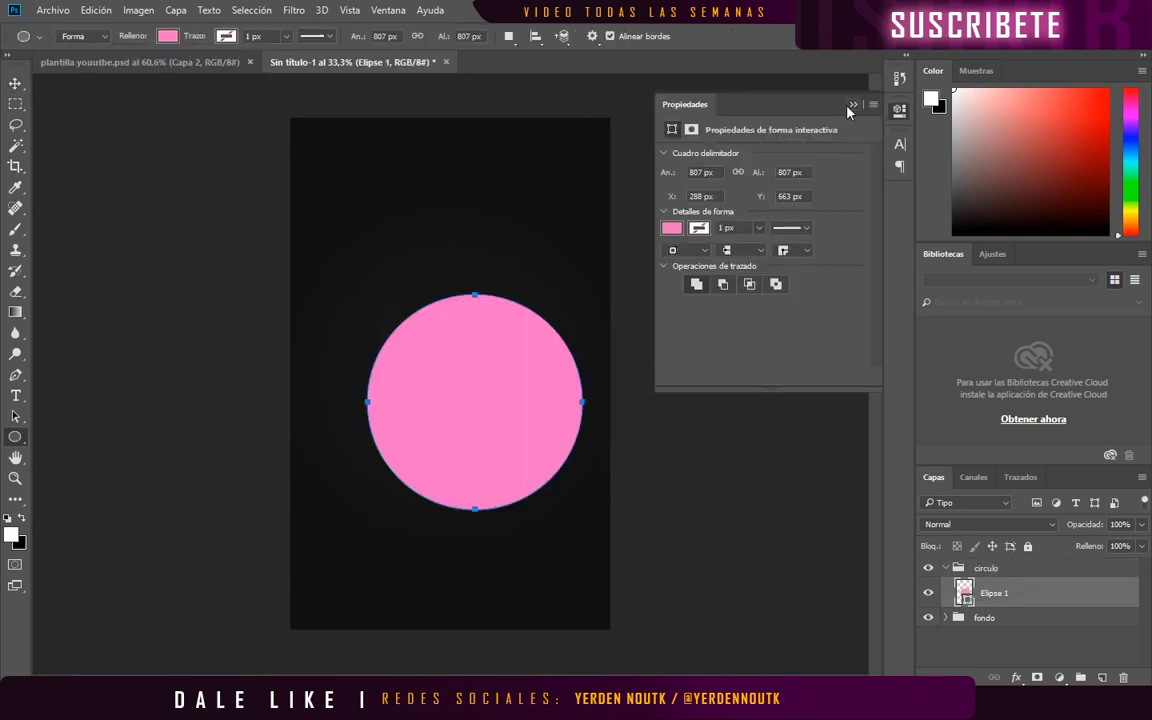
pyautogui.click(852, 104)
pyautogui.press('v')
pyautogui.moveTo(403, 358); pyautogui.dragTo(378, 329)
# Step: Enlarge the pink circle and duplicate its layer
pyautogui.hotkey('ctrl', 't')
pyautogui.hotkey('ctrl', 'r')
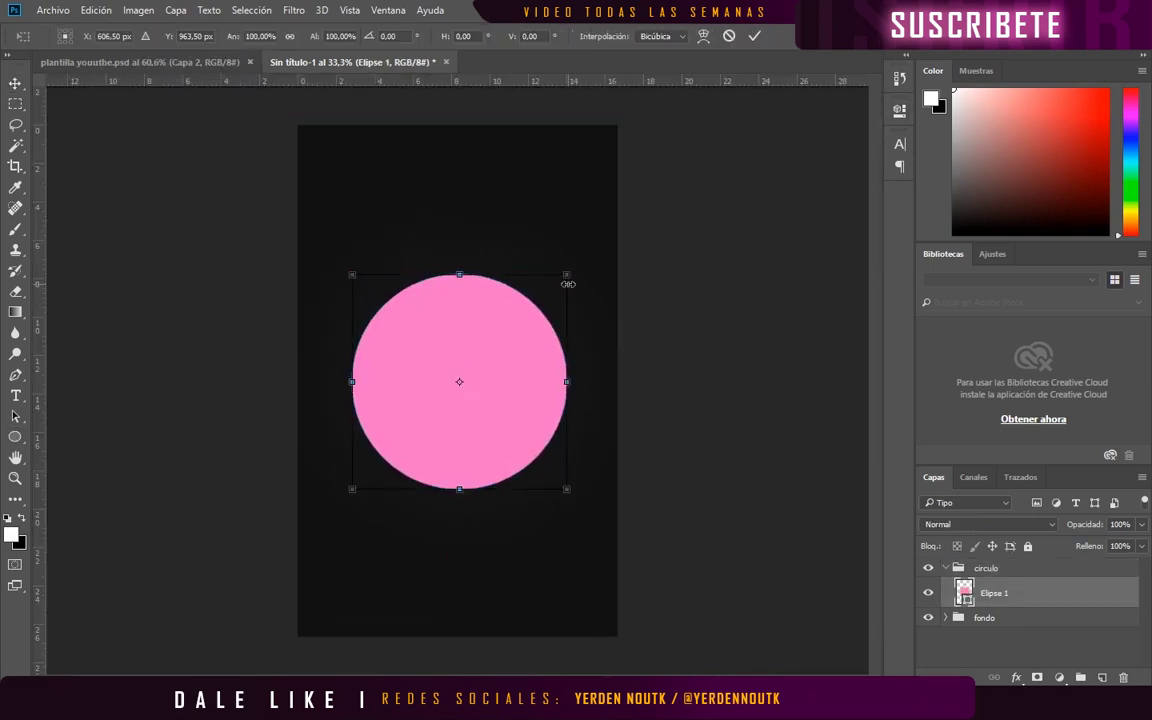
pyautogui.moveTo(568, 284); pyautogui.dragTo(589, 260)
pyautogui.press('Return')
pyautogui.hotkey('ctrl', 'j')
pyautogui.hotkey('ctrl', 't')
pyautogui.press('Return')
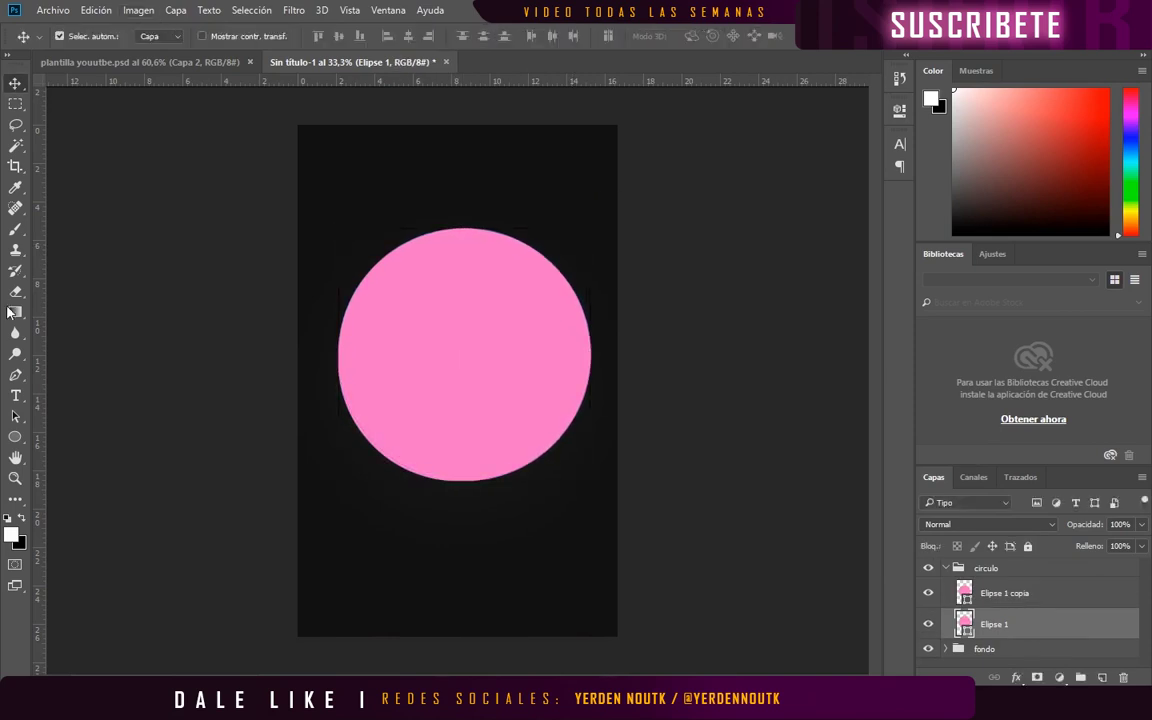
# Step: Give the circle copy an outline stroke and resize the ring
pyautogui.press('u')
pyautogui.click(167, 36)
pyautogui.press('v')
pyautogui.hotkey('ctrl', 't')
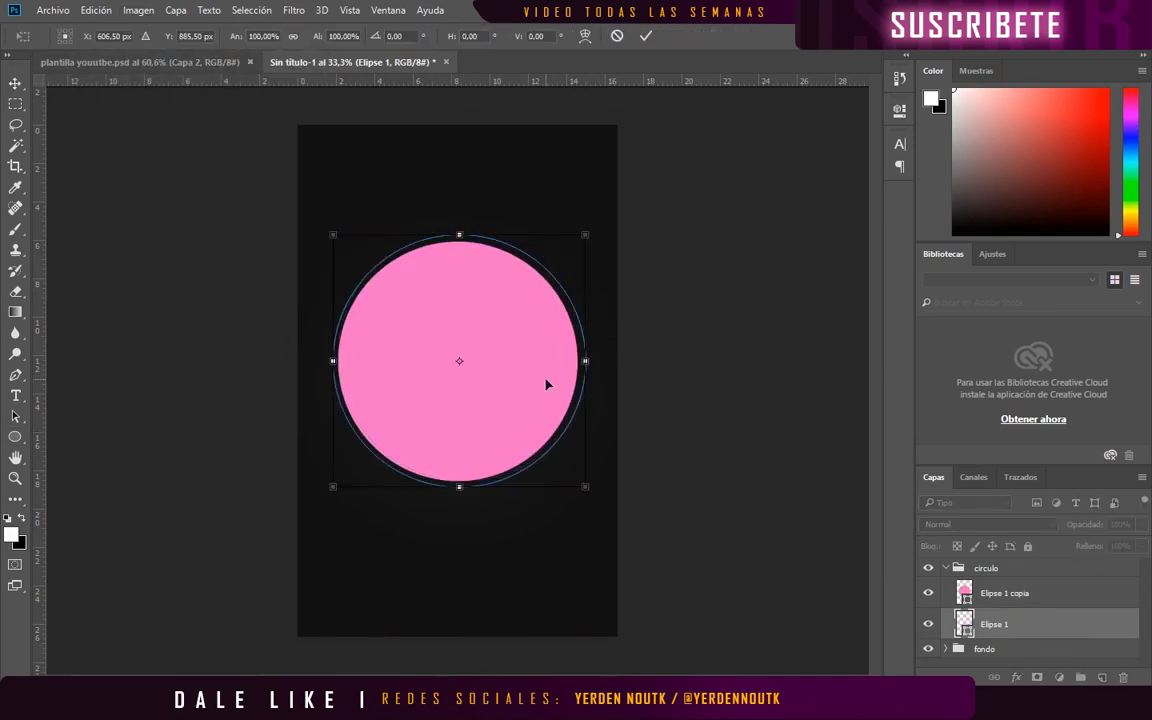
pyautogui.press('Return')
pyautogui.press('u')
pyautogui.press('v')
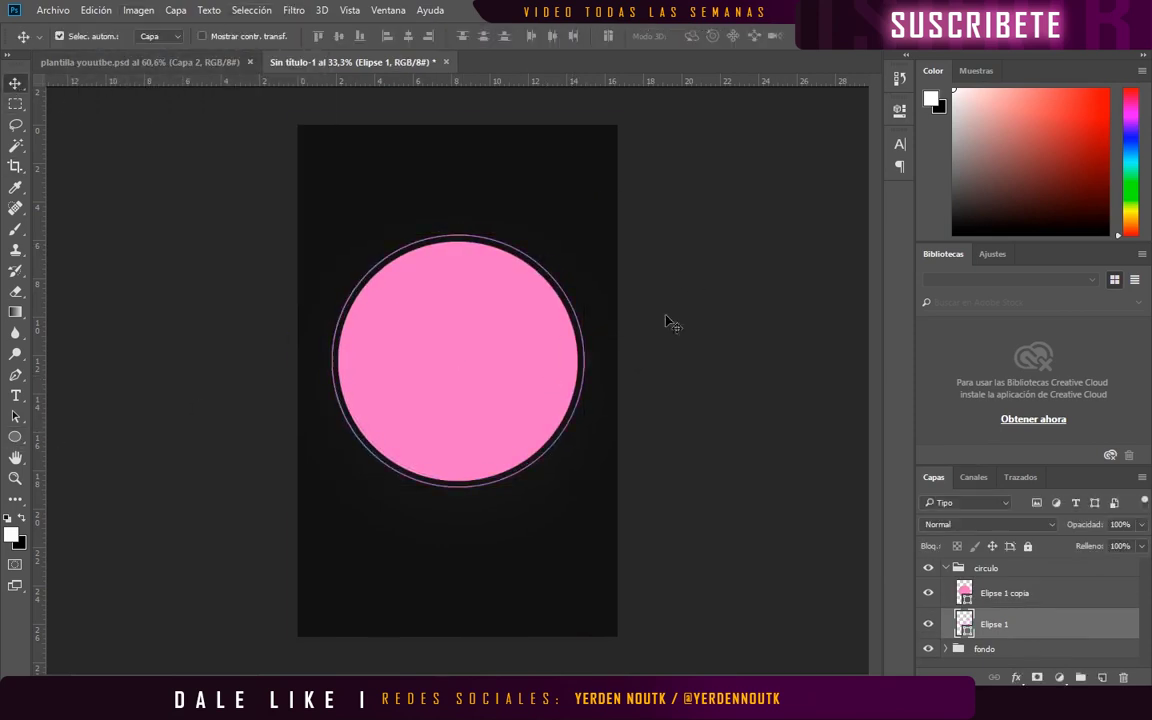
# Step: Add a pink Outer Glow of size 65 to the ring, then collapse and hide circulo
pyautogui.doubleClick(1050, 624)
pyautogui.click(525, 430)
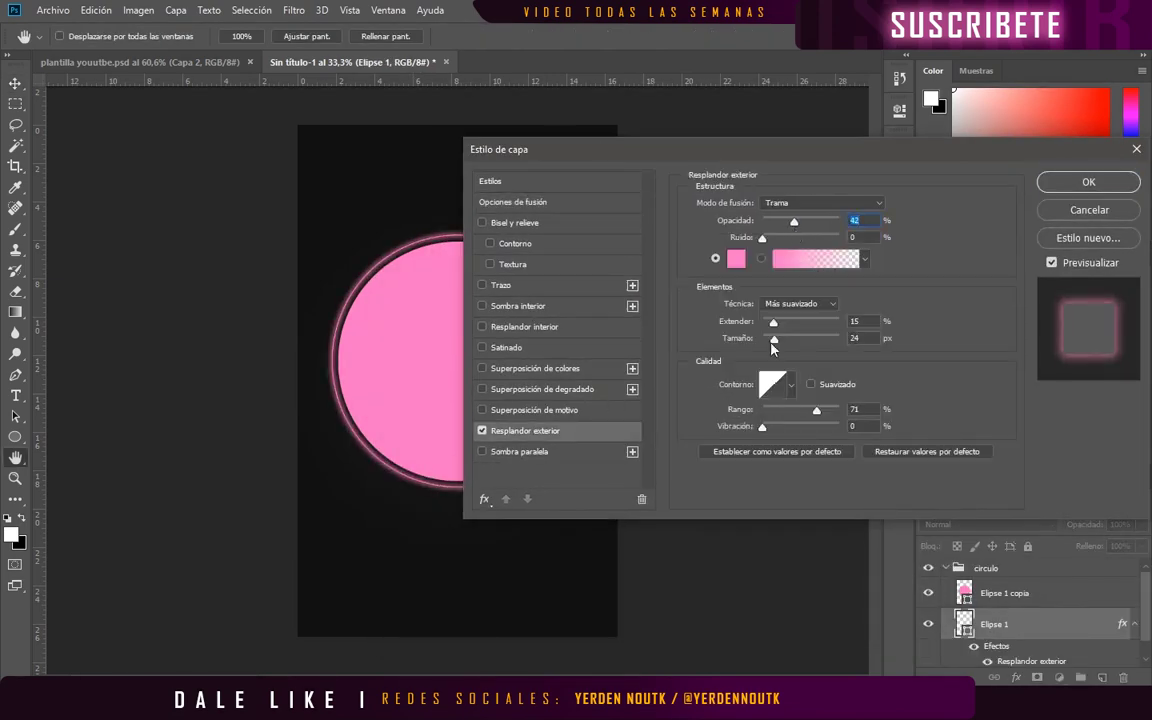
pyautogui.moveTo(771, 342); pyautogui.dragTo(788, 339)
pyautogui.press('Return')
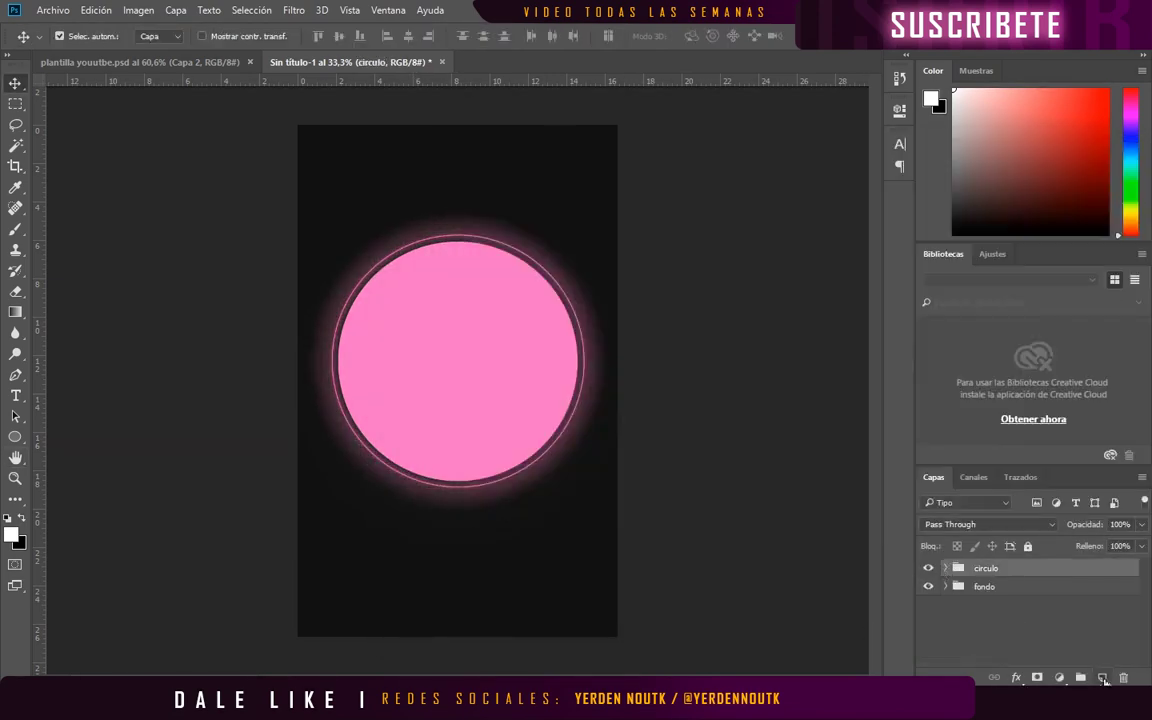
pyautogui.click(928, 617)
pyautogui.click(1101, 677)
# Step: Create a new group named chica
pyautogui.hotkey('ctrl', 'g')
pyautogui.doubleClick(985, 568)
pyautogui.write('chica')
pyautogui.click(96, 10)
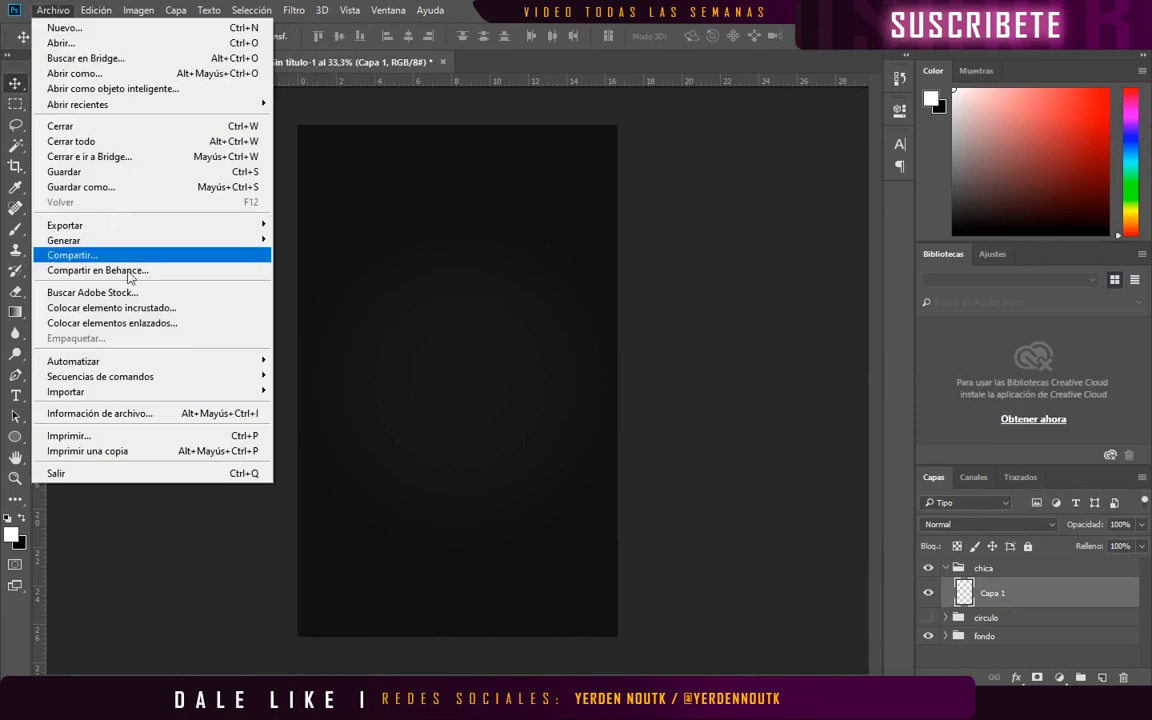
# Step: Place the ice-cream girl photo as an embedded smart object and resize it
pyautogui.click(200, 306)
pyautogui.doubleClick(483, 252)
pyautogui.press('Return')
pyautogui.moveTo(298, 165); pyautogui.dragTo(632, 283)
pyautogui.hotkey('ctrl', 'x')
pyautogui.click(568, 267)
pyautogui.hotkey('ctrl', 't')
pyautogui.moveTo(575, 206); pyautogui.dragTo(586, 262)
pyautogui.press('Return')
# Step: Trace the girl's shoulder, hair, head and glasses edge with the Pen tool
pyautogui.press('p')
pyautogui.scroll(5, 549, 542)
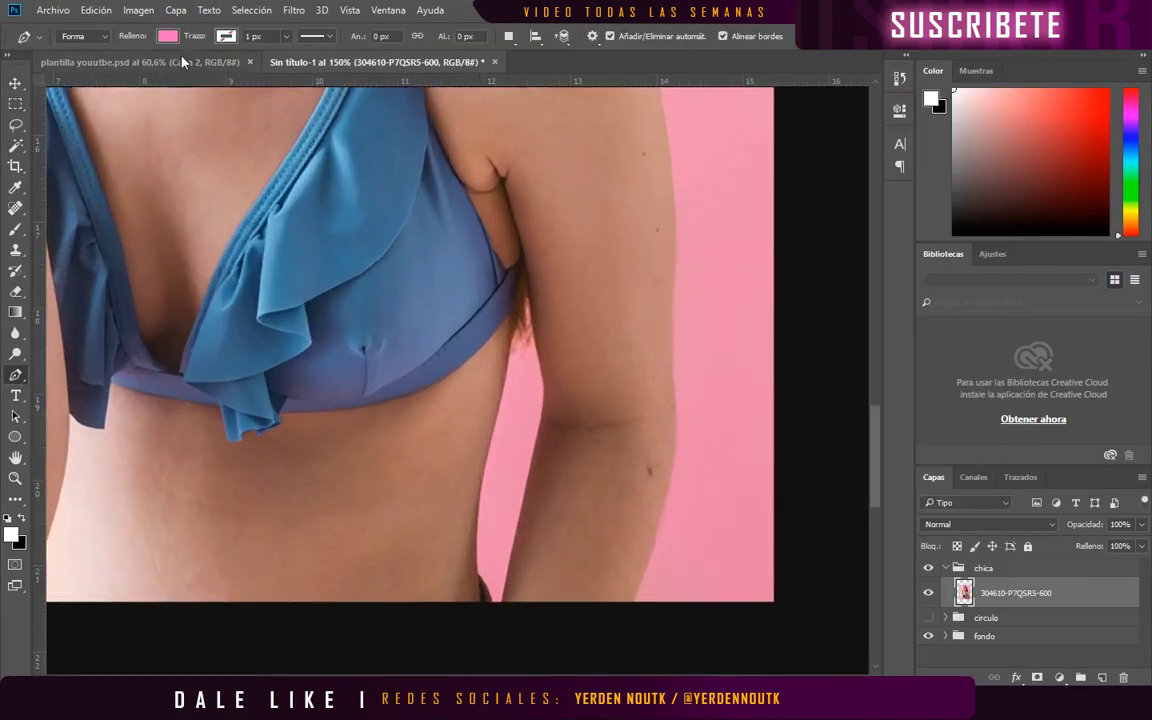
pyautogui.click(521, 254)
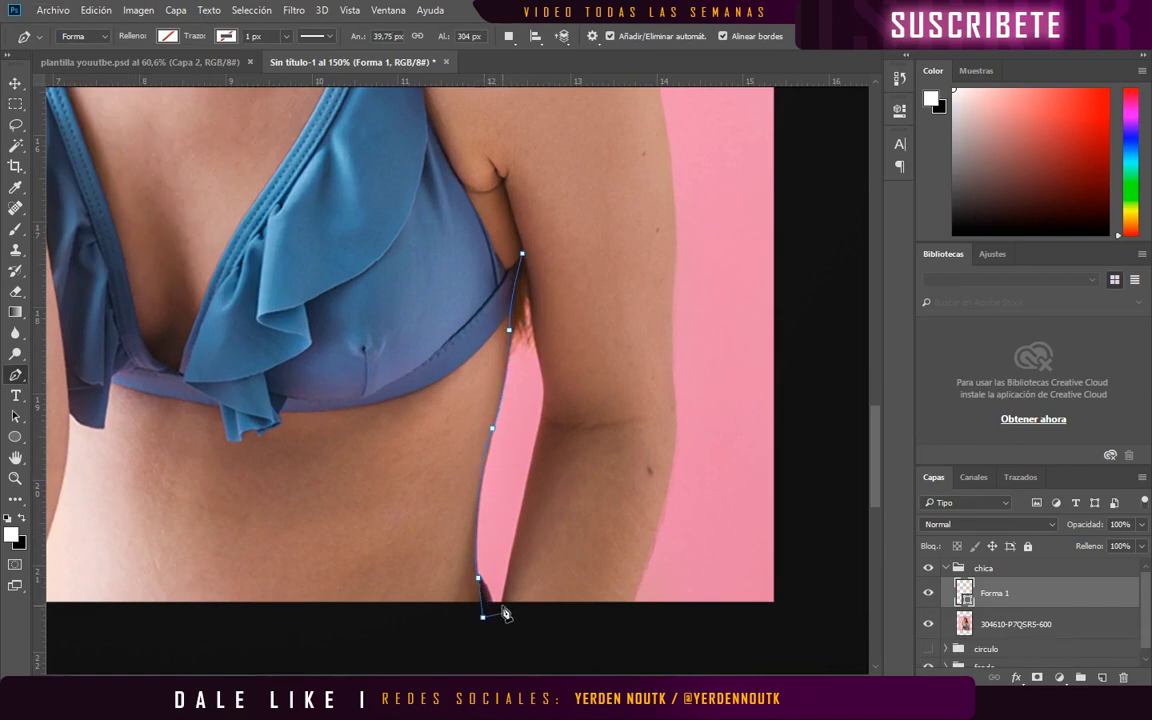
pyautogui.click(521, 254)
pyautogui.keyDown('alt'); pyautogui.scroll(-1, 638, 399); pyautogui.keyUp('alt')
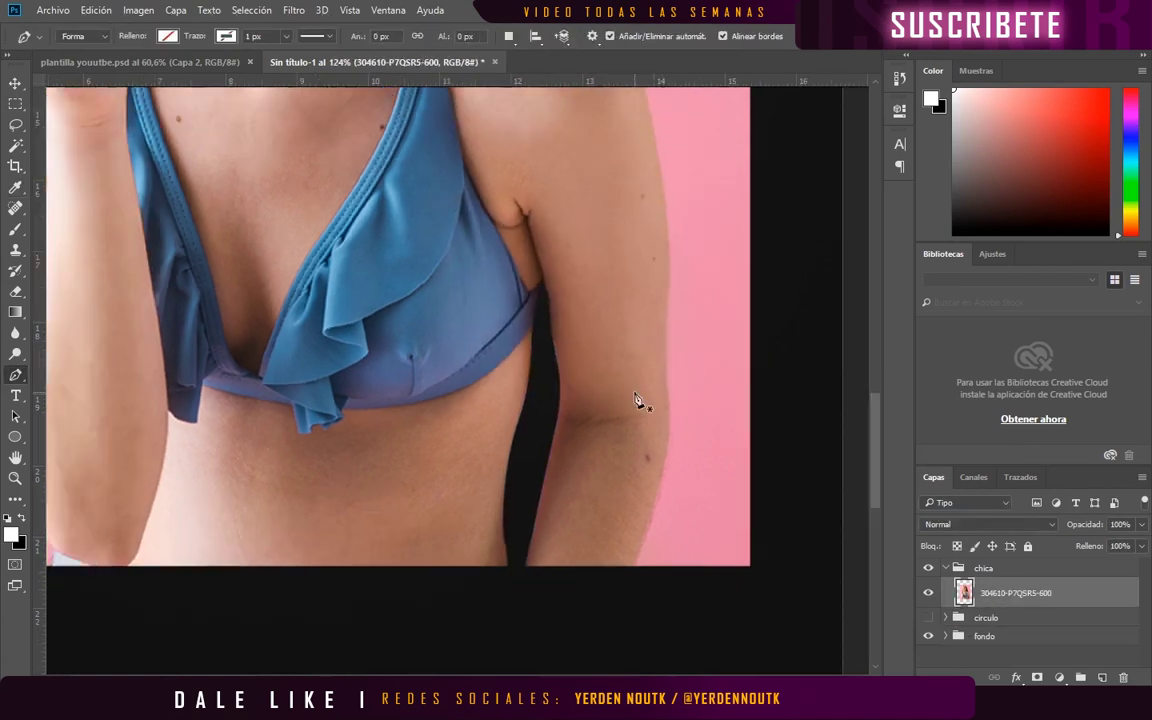
pyautogui.scroll(2, 628, 420)
pyautogui.click(594, 405)
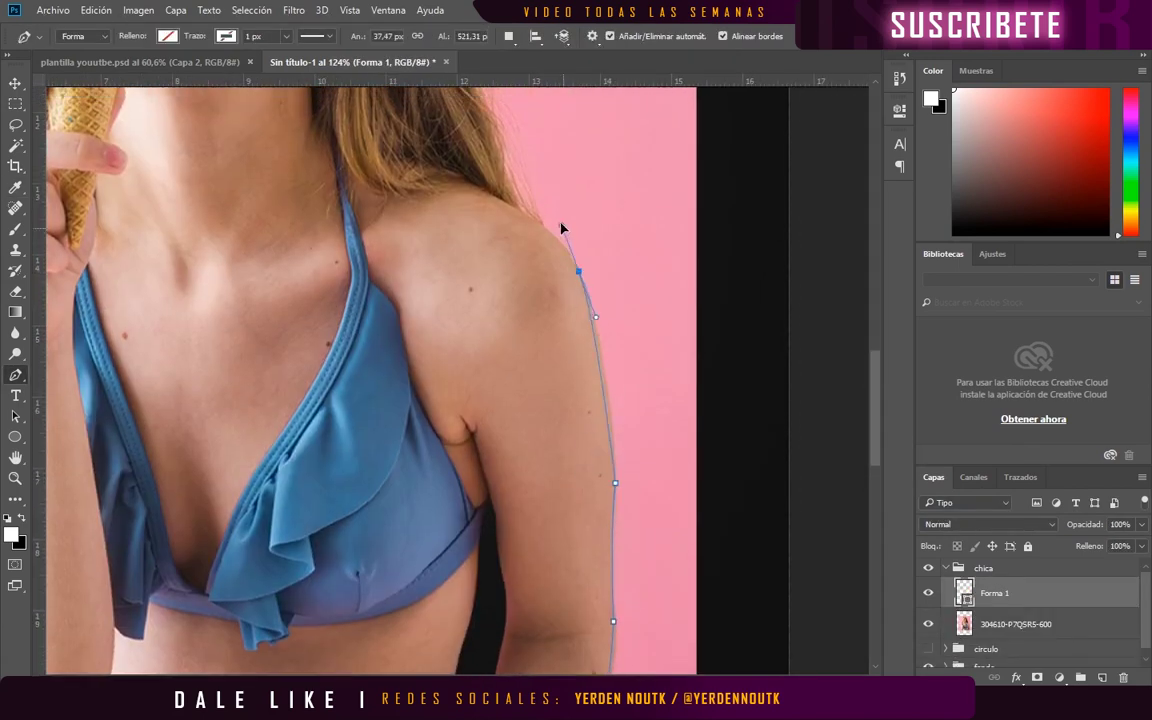
pyautogui.scroll(2, 560, 226)
pyautogui.moveTo(535, 345)
pyautogui.mouseDown()
pyautogui.moveTo(491, 321)
pyautogui.moveTo(447, 345)
pyautogui.mouseUp()
pyautogui.scroll(4, 535, 345)
pyautogui.click(498, 435)
pyautogui.click(479, 378)
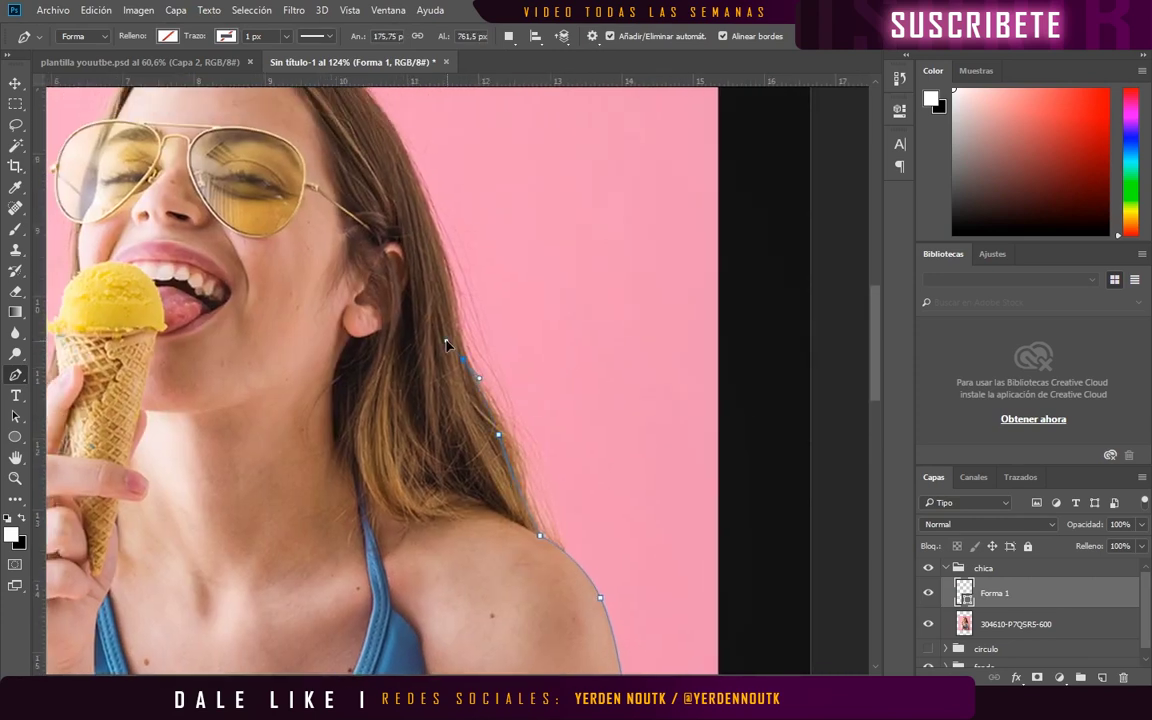
pyautogui.moveTo(378, 251); pyautogui.dragTo(568, 456)
pyautogui.moveTo(496, 243); pyautogui.dragTo(415, 218)
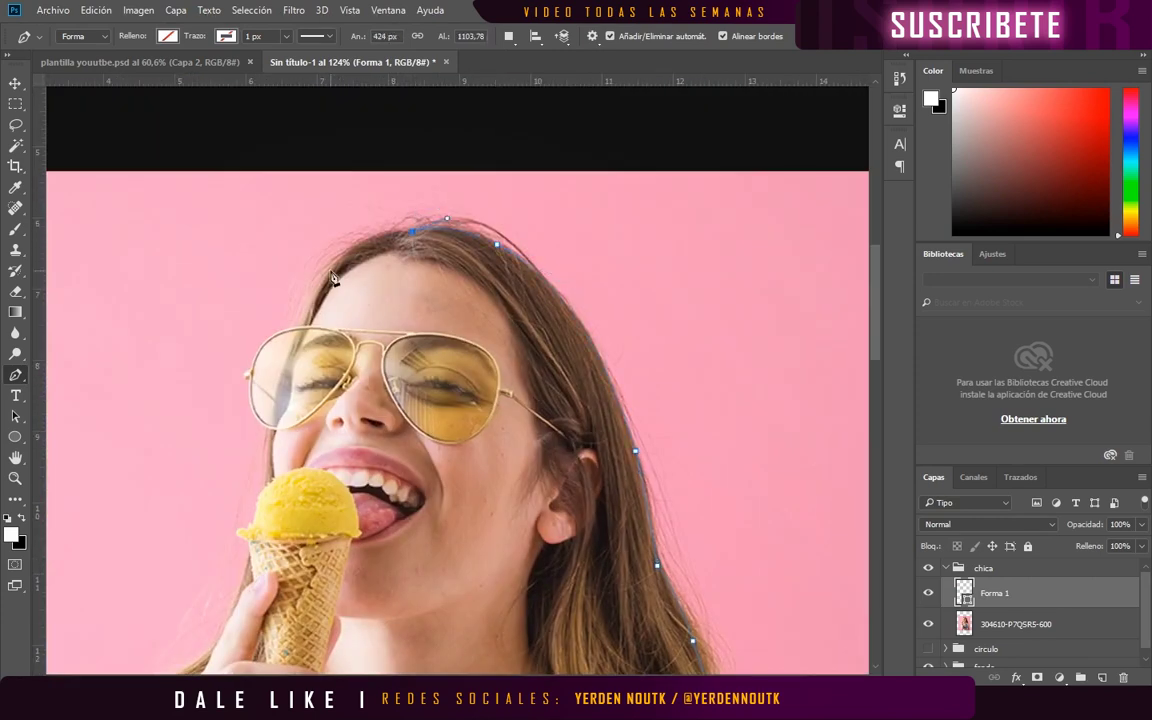
pyautogui.scroll(3, 288, 368)
pyautogui.moveTo(354, 369); pyautogui.dragTo(341, 405)
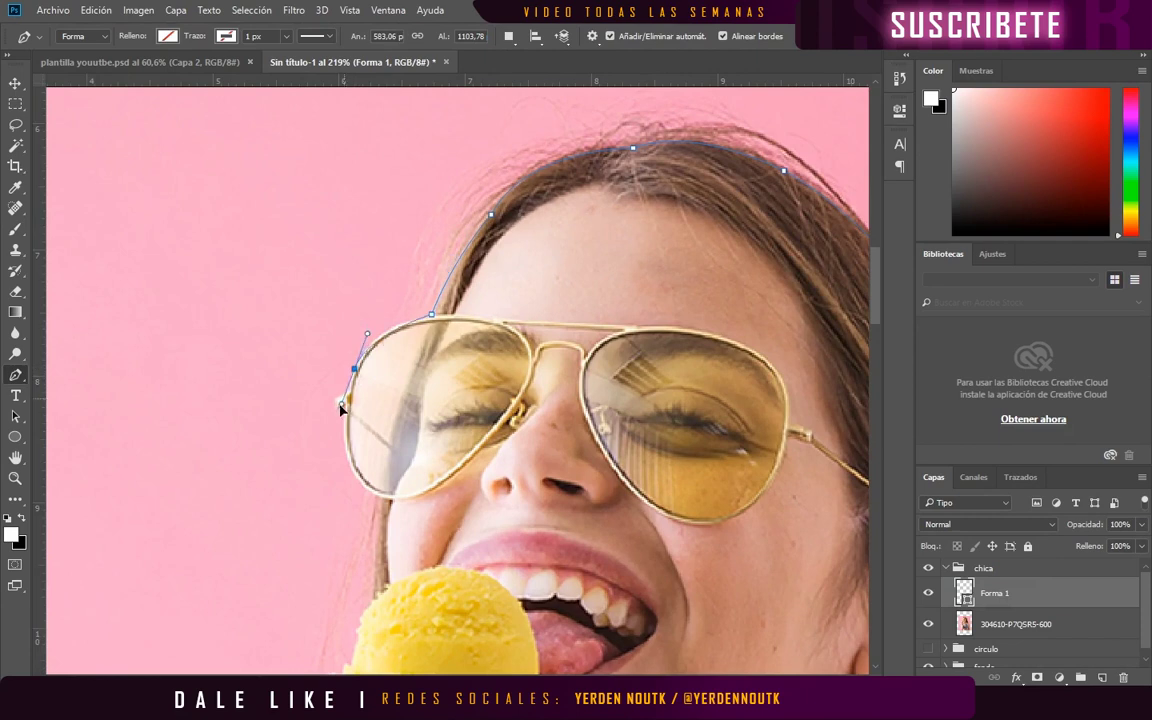
# Step: Continue the pen path along the cone, arm and leg edges
pyautogui.scroll(-1, 341, 412)
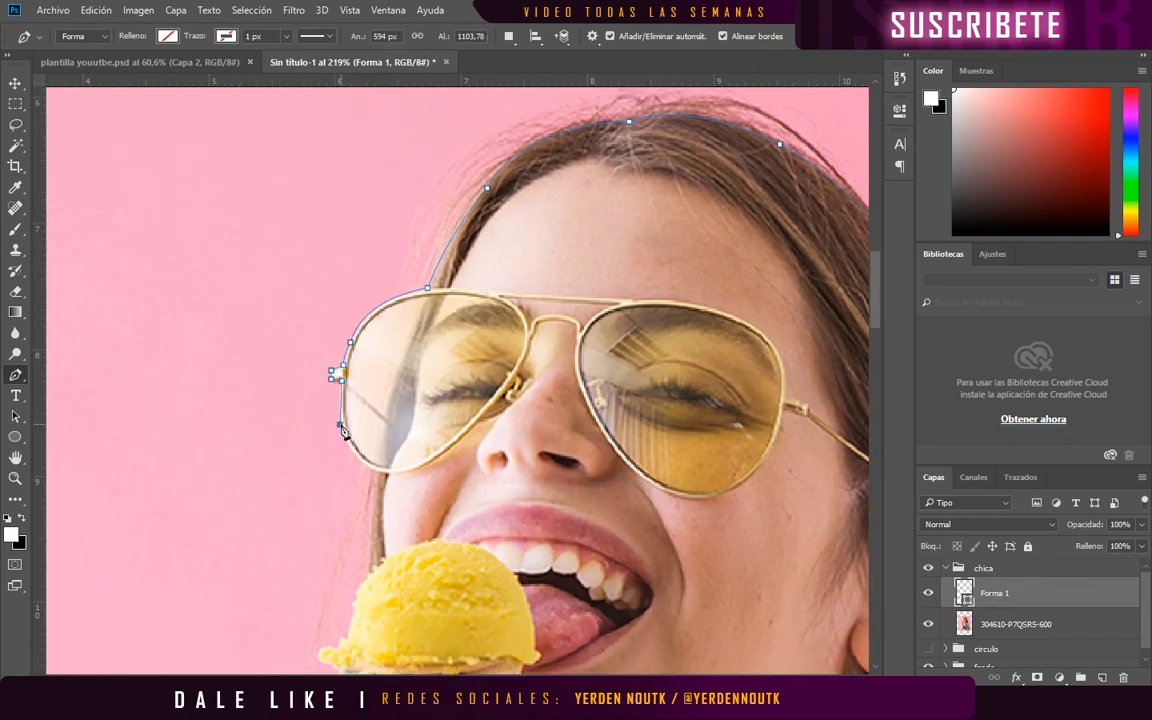
pyautogui.scroll(-5, 419, 483)
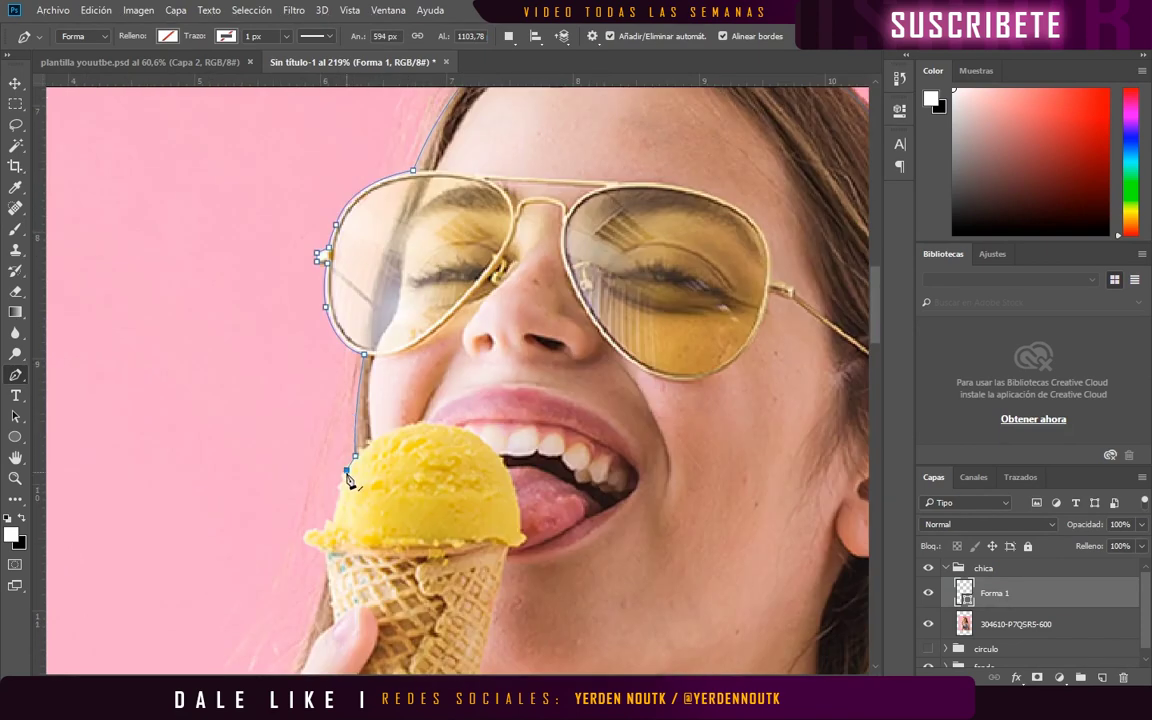
pyautogui.scroll(-10, 327, 558)
pyautogui.click(338, 438)
pyautogui.click(321, 472)
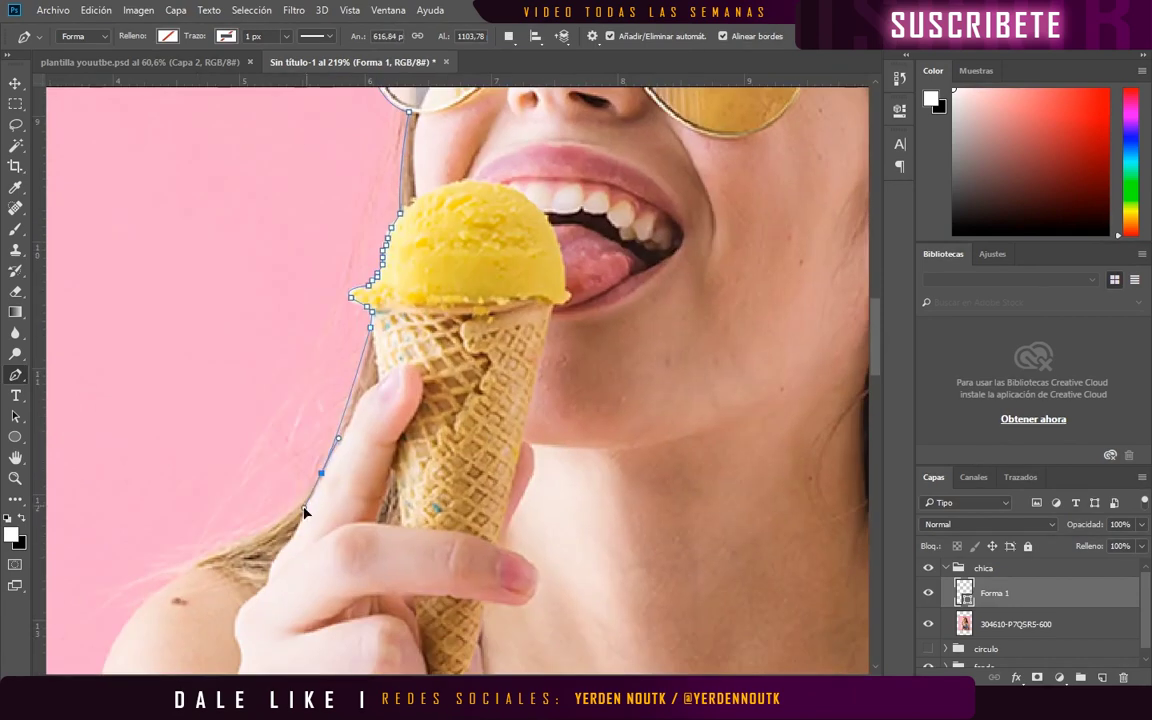
pyautogui.moveTo(288, 525)
pyautogui.mouseDown()
pyautogui.moveTo(419, 432)
pyautogui.moveTo(391, 592)
pyautogui.mouseUp()
pyautogui.scroll(-9, 419, 432)
pyautogui.moveTo(405, 523); pyautogui.dragTo(405, 227)
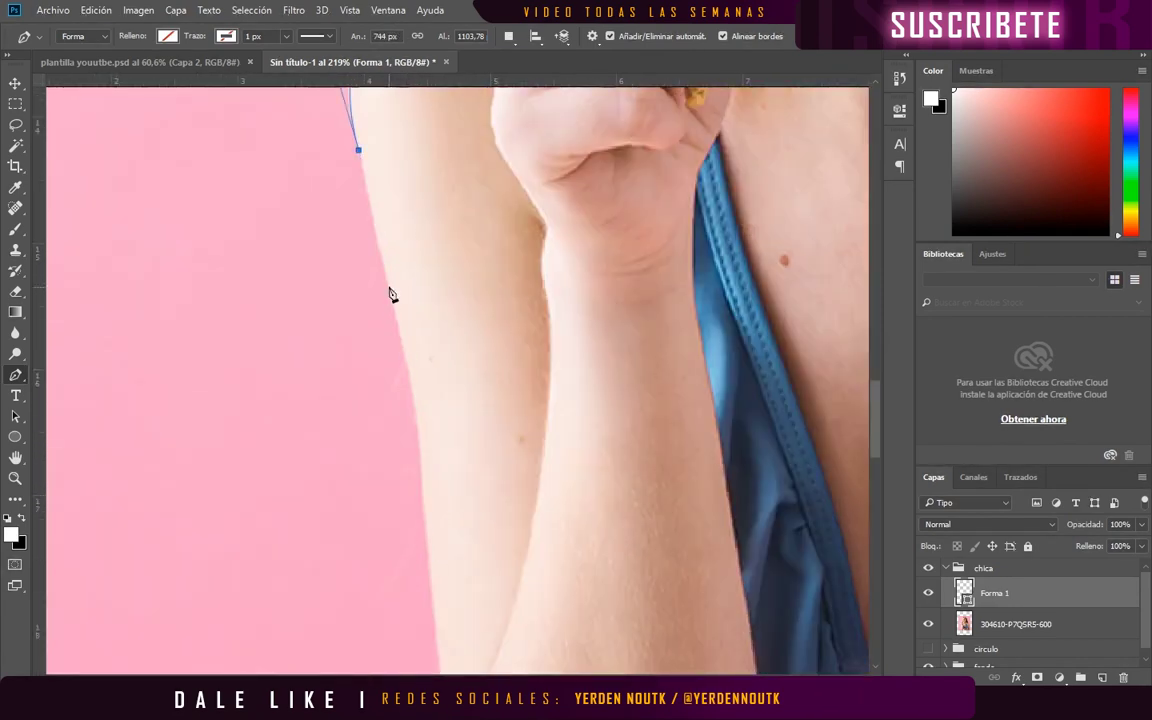
pyautogui.scroll(-9, 418, 560)
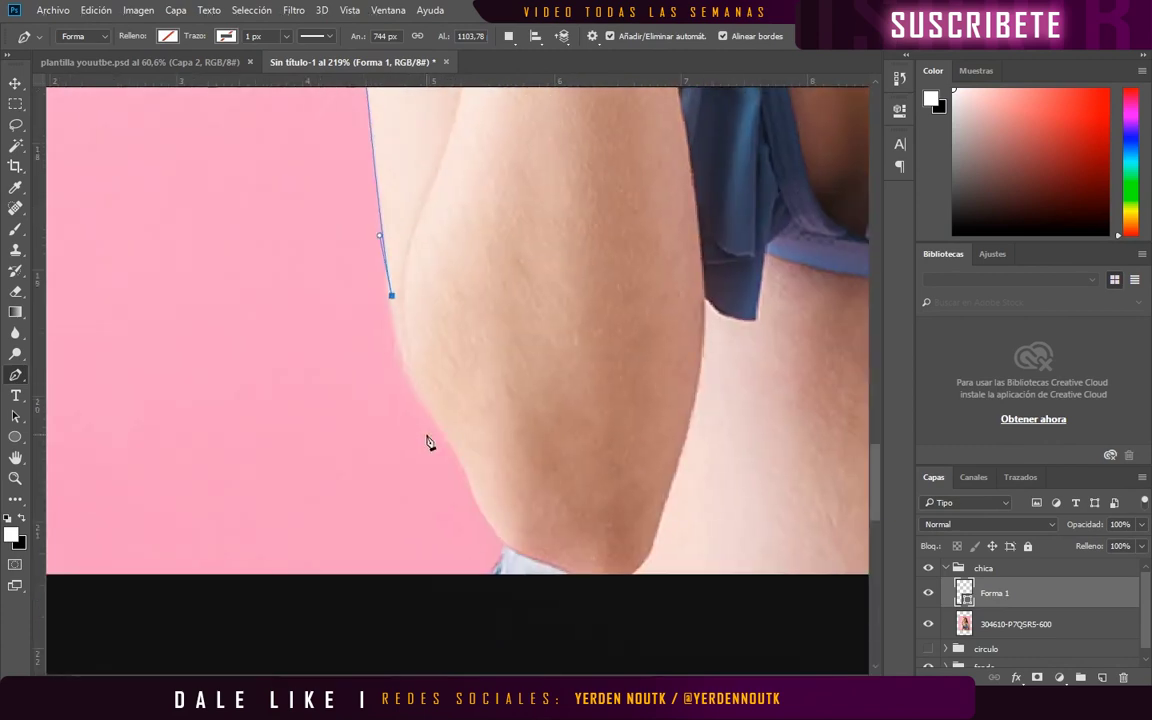
pyautogui.scroll(-4, 445, 432)
pyautogui.click(447, 410)
pyautogui.moveTo(475, 452); pyautogui.dragTo(481, 456)
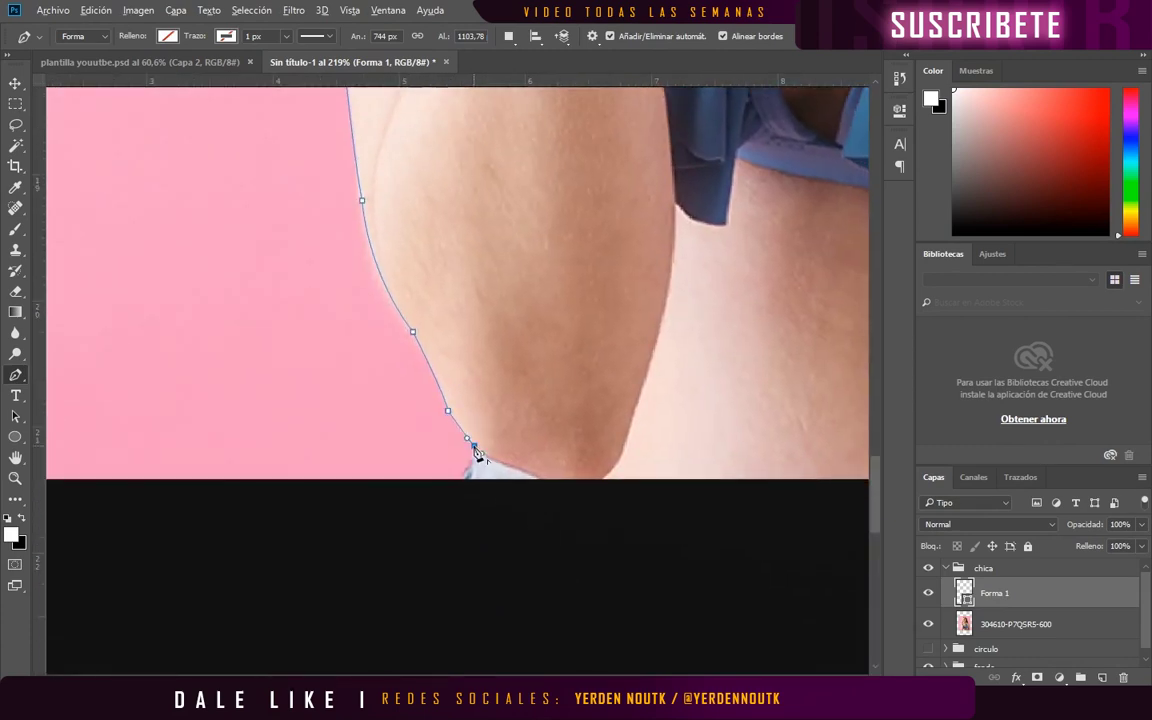
pyautogui.scroll(-3, 477, 453)
pyautogui.scroll(-3, 424, 509)
pyautogui.rightClick(556, 395)
# Step: Turn the path into a selection, delete the background, and move the photo into circulo
pyautogui.click(600, 147)
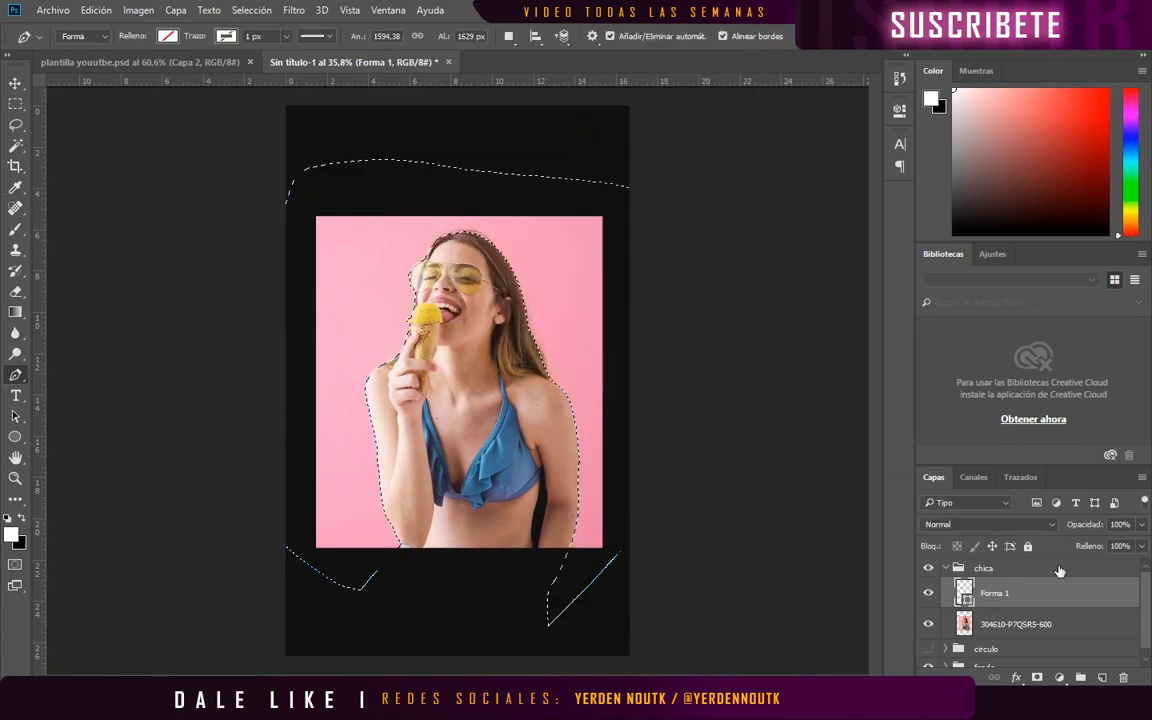
pyautogui.click(1015, 624)
pyautogui.press('Delete')
pyautogui.press('v')
pyautogui.hotkey('ctrl', 'd')
pyautogui.moveTo(1015, 624)
pyautogui.mouseDown()
pyautogui.moveTo(992, 597)
pyautogui.moveTo(985, 621)
pyautogui.mouseUp()
pyautogui.click(928, 568)
# Step: Brighten the photo with Brightness/Contrast set to 18 and 33
pyautogui.hotkey('ctrl', 'u')
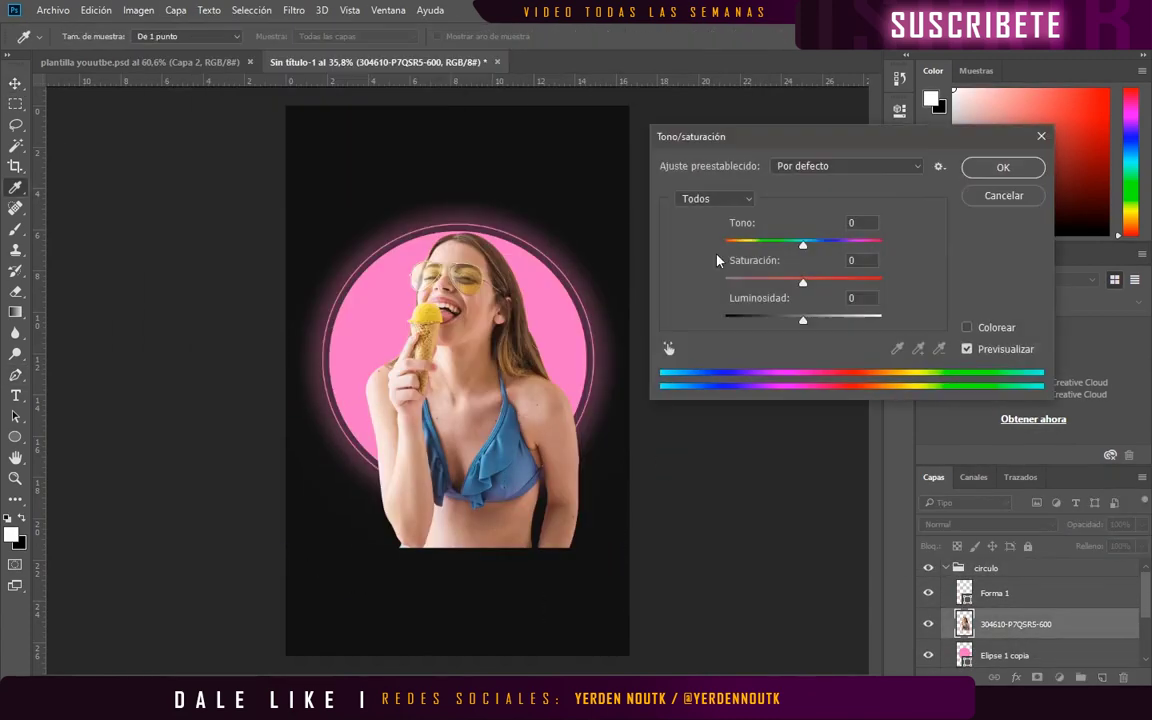
pyautogui.press('Escape')
pyautogui.click(138, 10)
pyautogui.click(300, 48)
pyautogui.moveTo(622, 222); pyautogui.dragTo(631, 222)
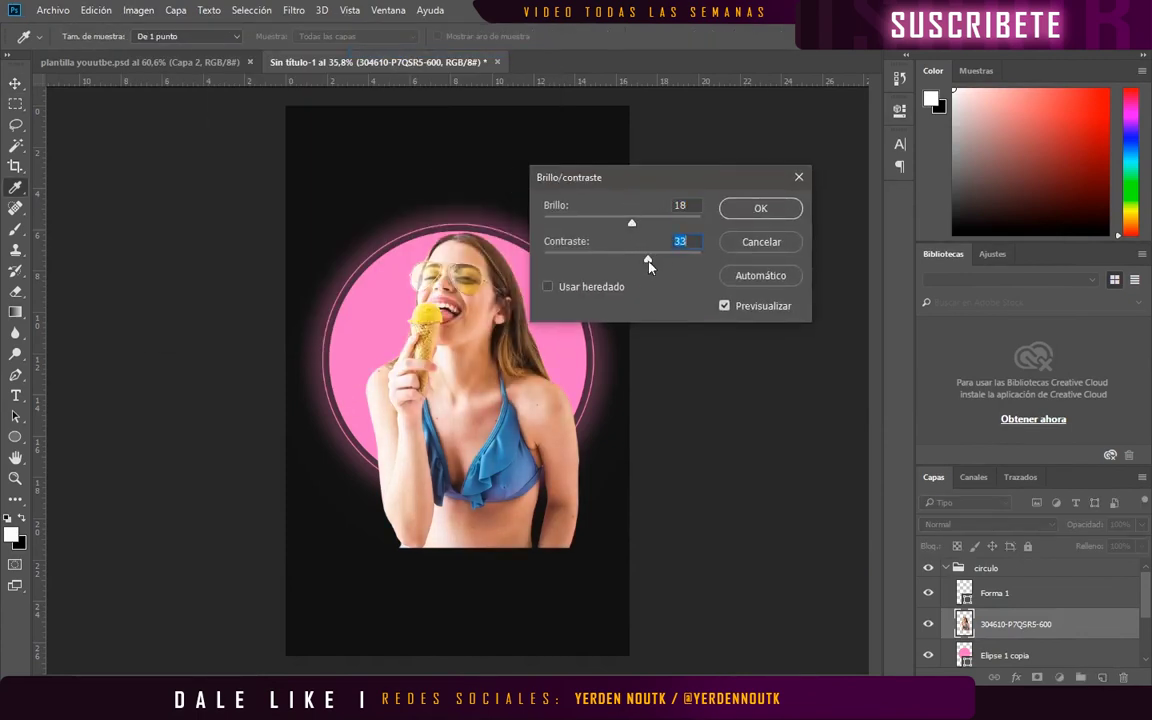
pyautogui.press('Return')
# Step: Scale the girl over the circle, clip her inside it, and duplicate the layer
pyautogui.hotkey('ctrl', 't')
pyautogui.moveTo(470, 355); pyautogui.dragTo(529, 311)
pyautogui.press('Return')
pyautogui.hotkey('ctrl', 'alt', 'g')
pyautogui.hotkey('ctrl', 'j')
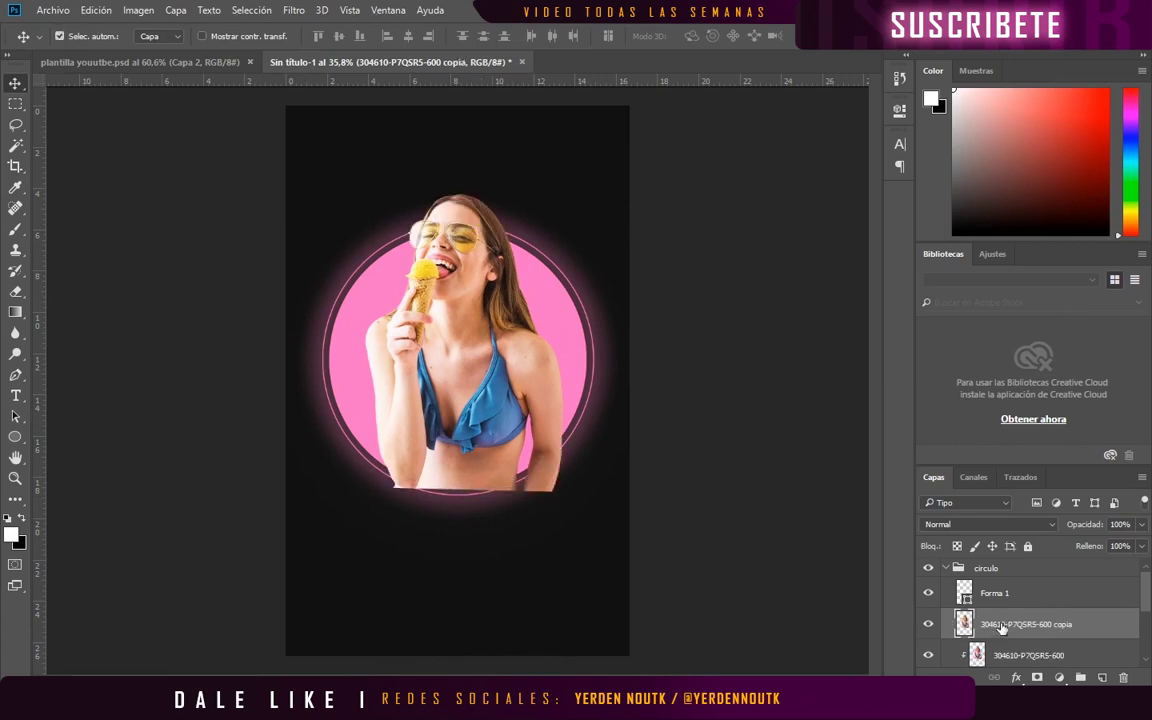
# Step: Marquee the area around the girl's head above the circle, then clear the selection
pyautogui.press('m')
pyautogui.moveTo(596, 535); pyautogui.dragTo(252, 309)
pyautogui.hotkey('alt', '[')
pyautogui.moveTo(355, 167); pyautogui.dragTo(555, 293)
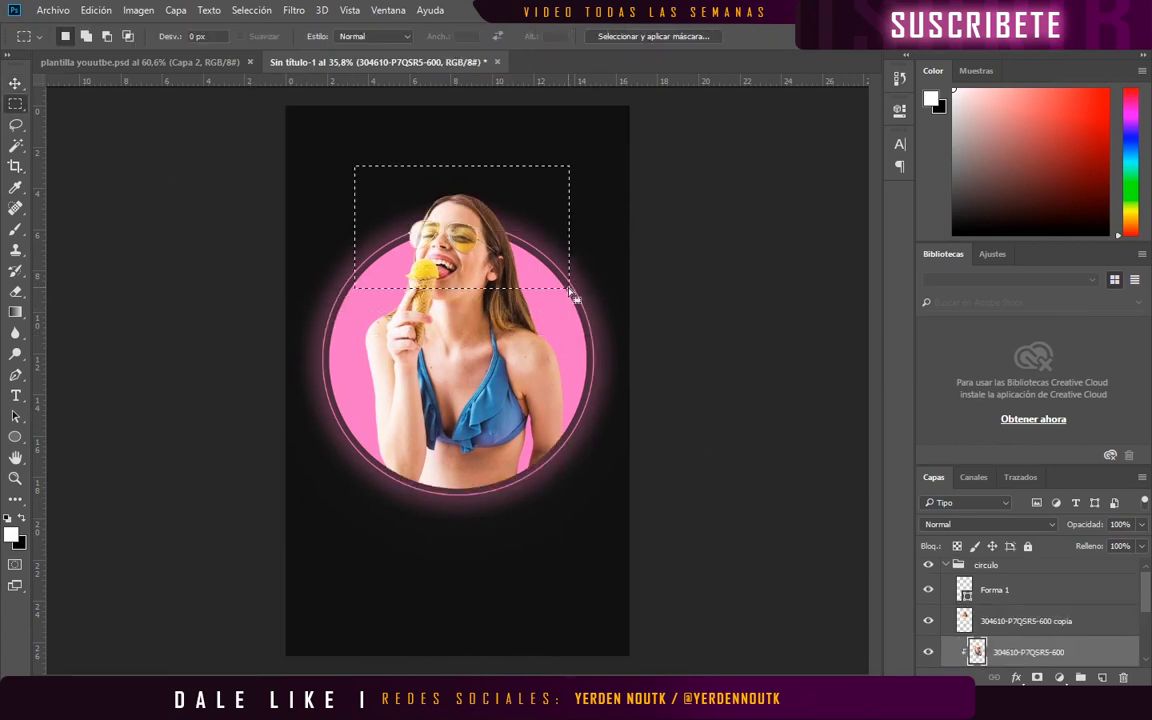
pyautogui.hotkey('ctrl', 'd')
pyautogui.press('e')
pyautogui.rightClick(455, 205)
pyautogui.press('Escape')
# Step: Soft-erase stray edges at 49% opacity, alternating between the photo and its copy
pyautogui.scroll(2, 313, 219)
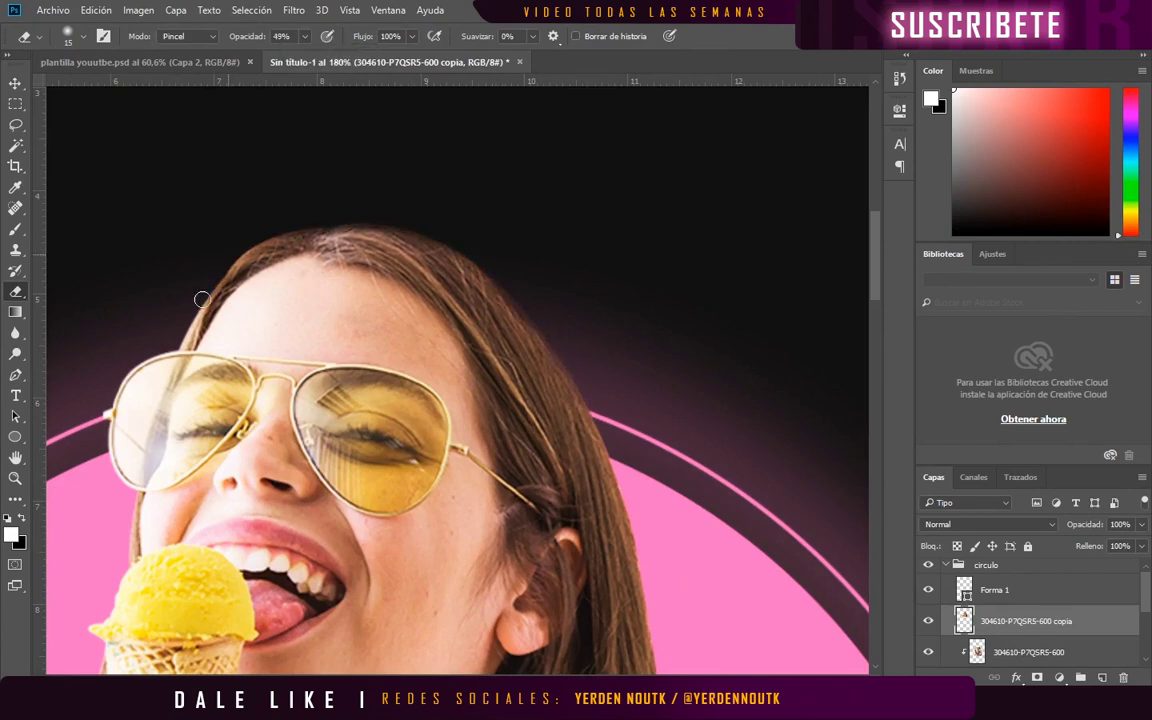
pyautogui.scroll(-3, 511, 302)
pyautogui.hscroll(2, 511, 302)
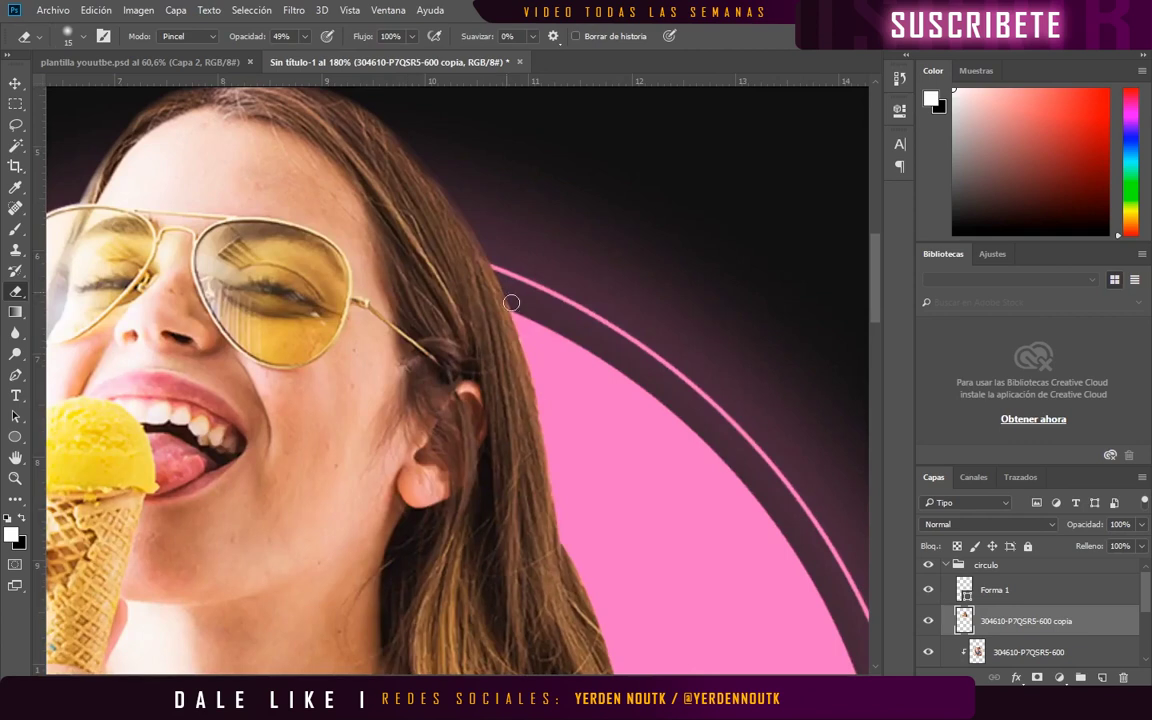
pyautogui.scroll(-4, 552, 446)
pyautogui.hscroll(2, 552, 446)
pyautogui.hotkey('alt', '[')
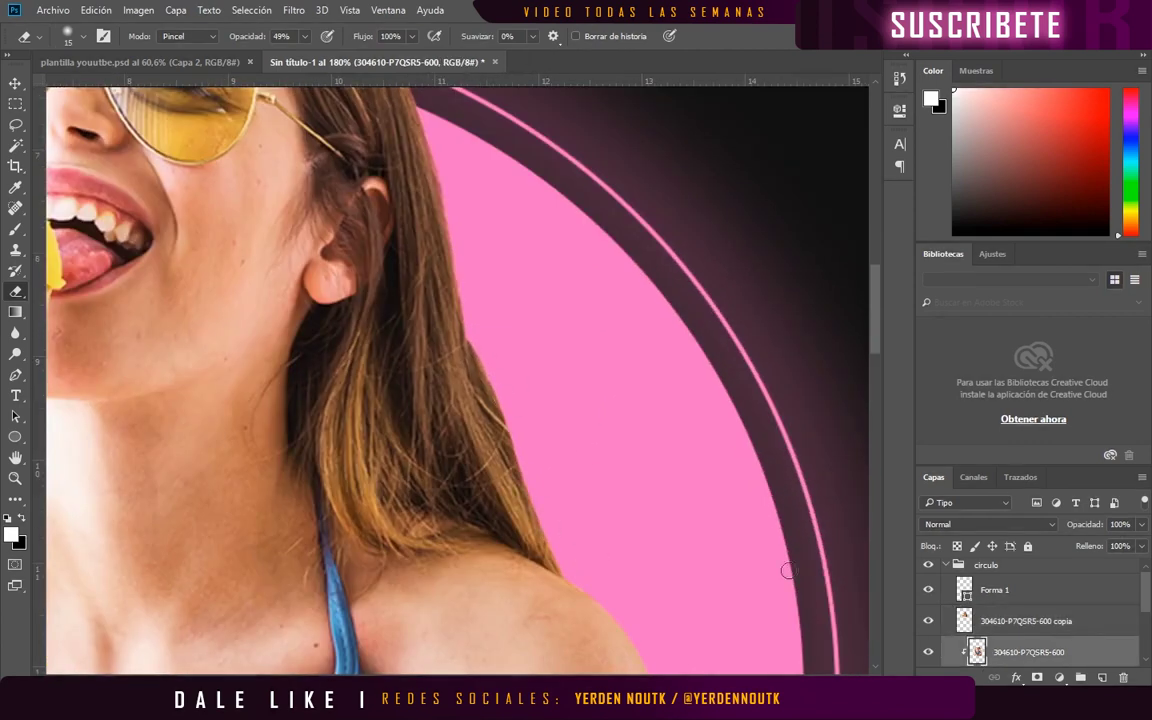
pyautogui.hotkey('alt', ']')
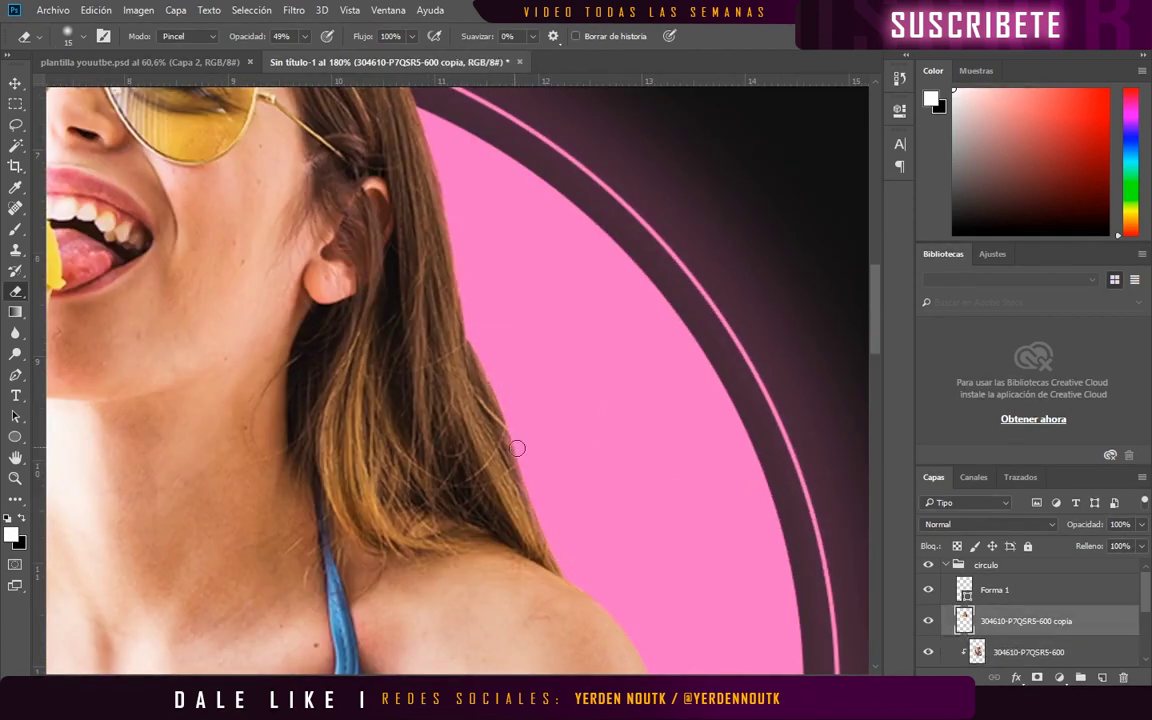
pyautogui.scroll(-5, 498, 393)
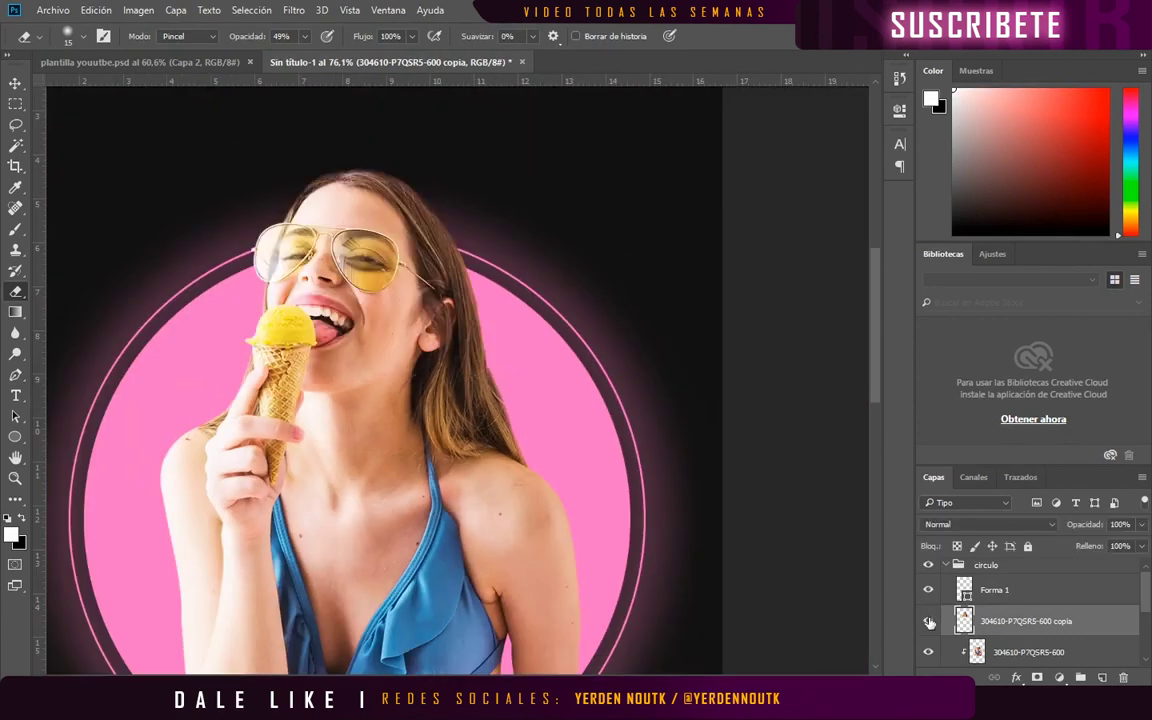
pyautogui.hotkey('alt', '[')
pyautogui.scroll(3, 530, 412)
pyautogui.scroll(-3, 490, 381)
pyautogui.scroll(3, 318, 425)
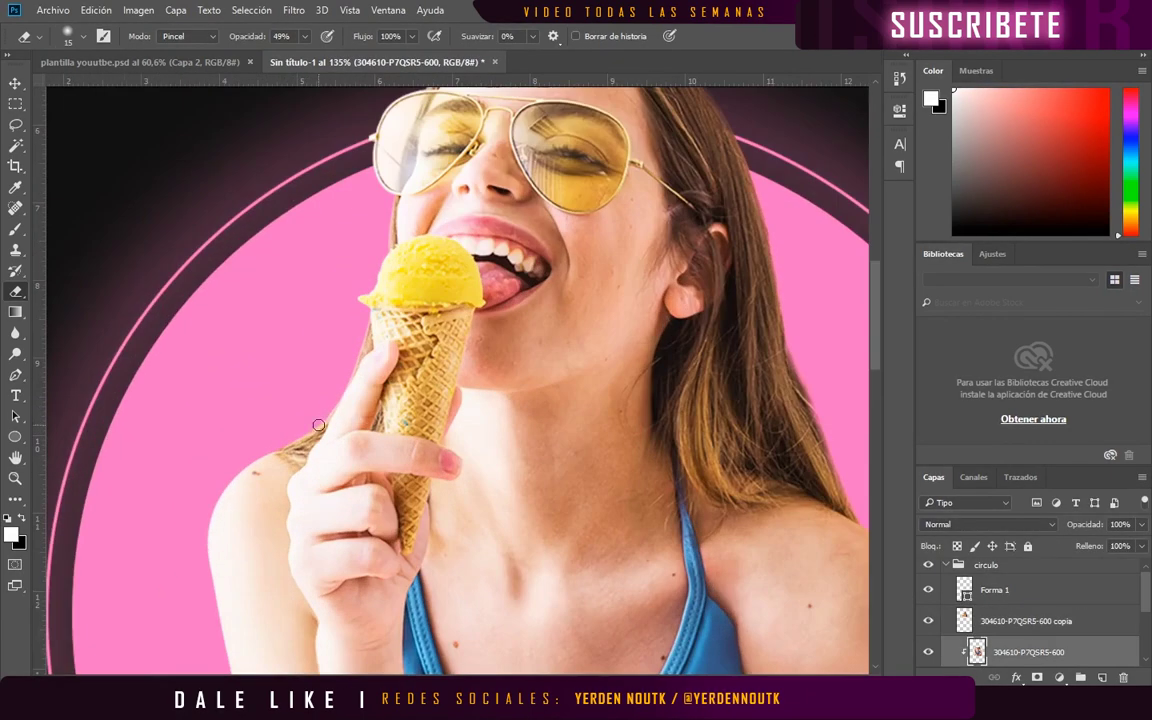
pyautogui.hotkey('alt', ']')
pyautogui.hotkey('alt', '[')
pyautogui.scroll(-5, 342, 413)
pyautogui.click(15, 83)
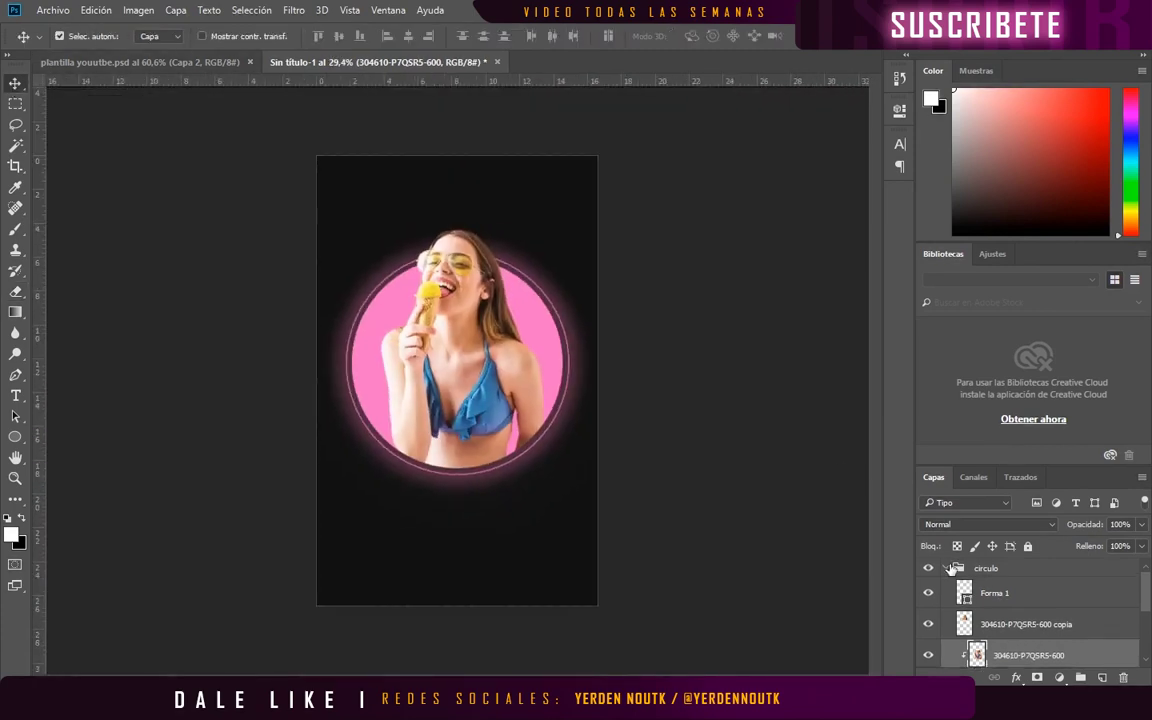
# Step: Create a 'numeros' layer group holding a new empty layer
pyautogui.click(1104, 678)
pyautogui.hotkey('ctrl', 'g')
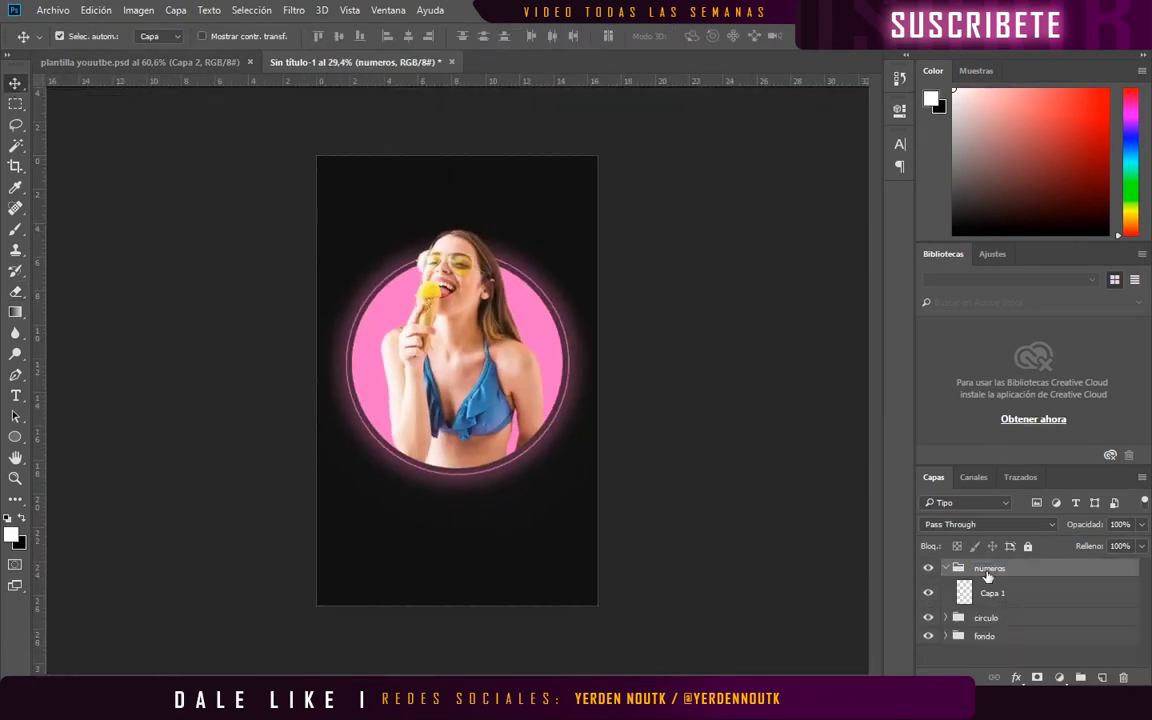
pyautogui.click(992, 593)
pyautogui.press('t')
# Step: Add white 09 at the top-left, enlarged to about 283%, in the Bitsumishi font
pyautogui.hotkey('ctrl', 't')
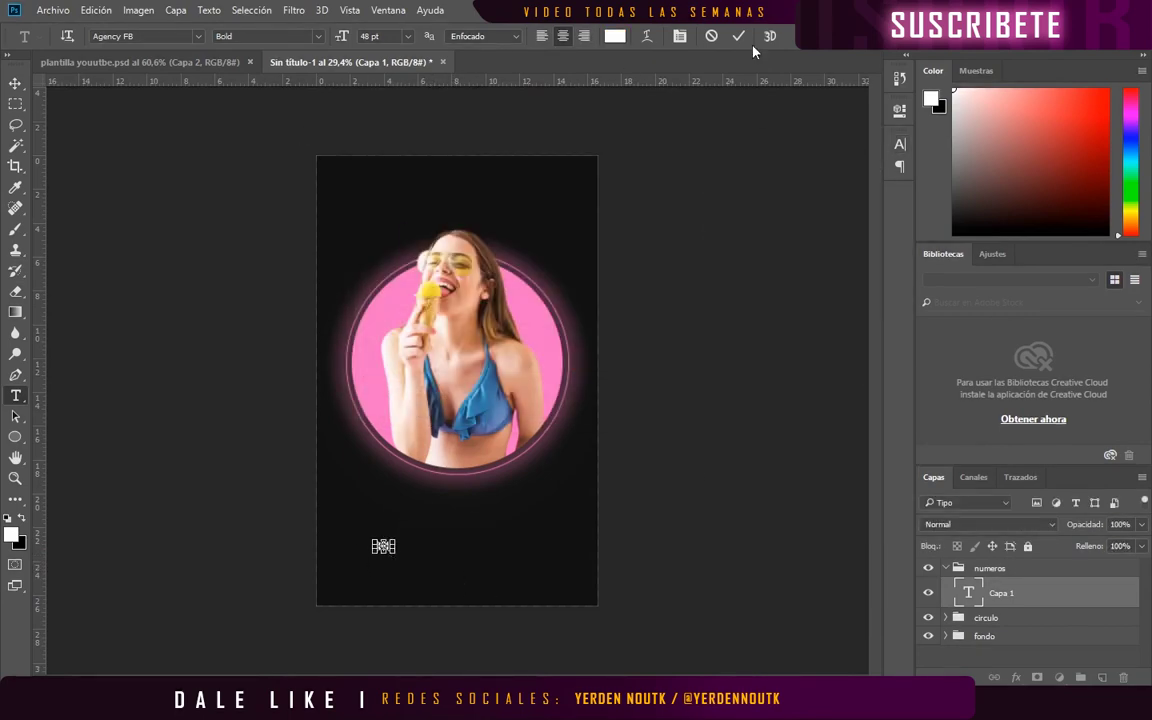
pyautogui.click(738, 36)
pyautogui.hotkey('ctrl', 't')
pyautogui.moveTo(396, 539)
pyautogui.mouseDown()
pyautogui.moveTo(425, 508)
pyautogui.moveTo(364, 171)
pyautogui.moveTo(565, 173)
pyautogui.mouseUp()
pyautogui.press('Return')
pyautogui.click(195, 36)
pyautogui.click(150, 117)
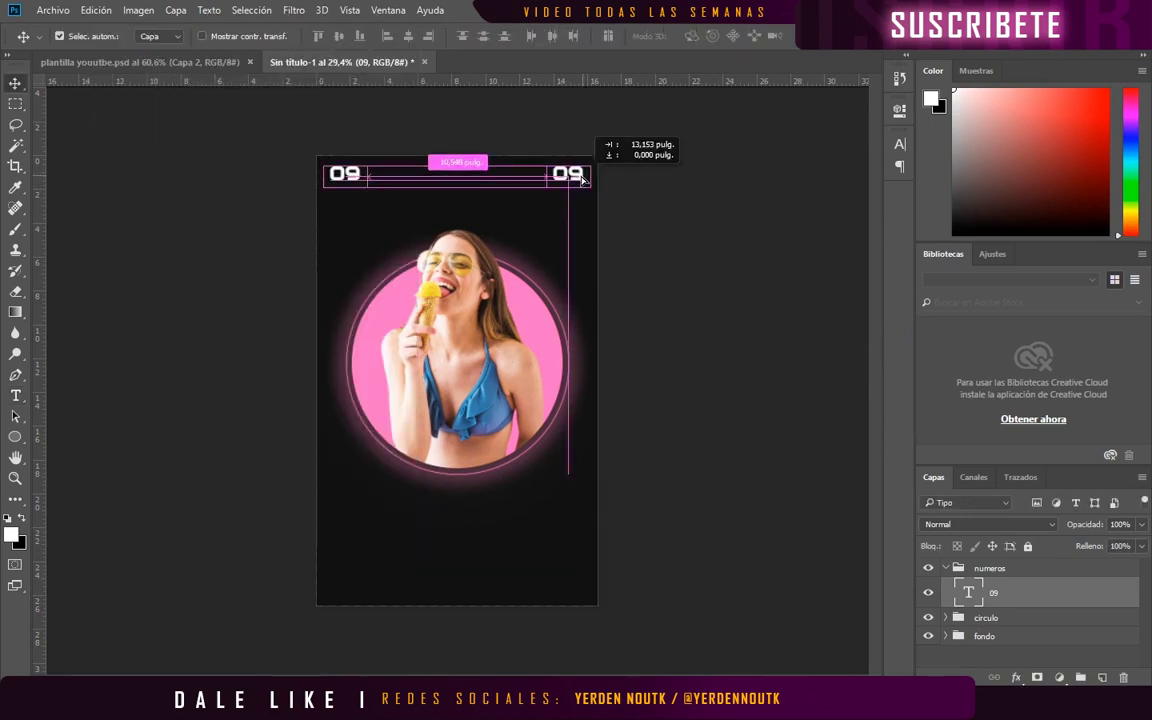
# Step: Make the duplicated number read 16 in the top-right corner
pyautogui.write('16')
pyautogui.hotkey('ctrl', 'Return')
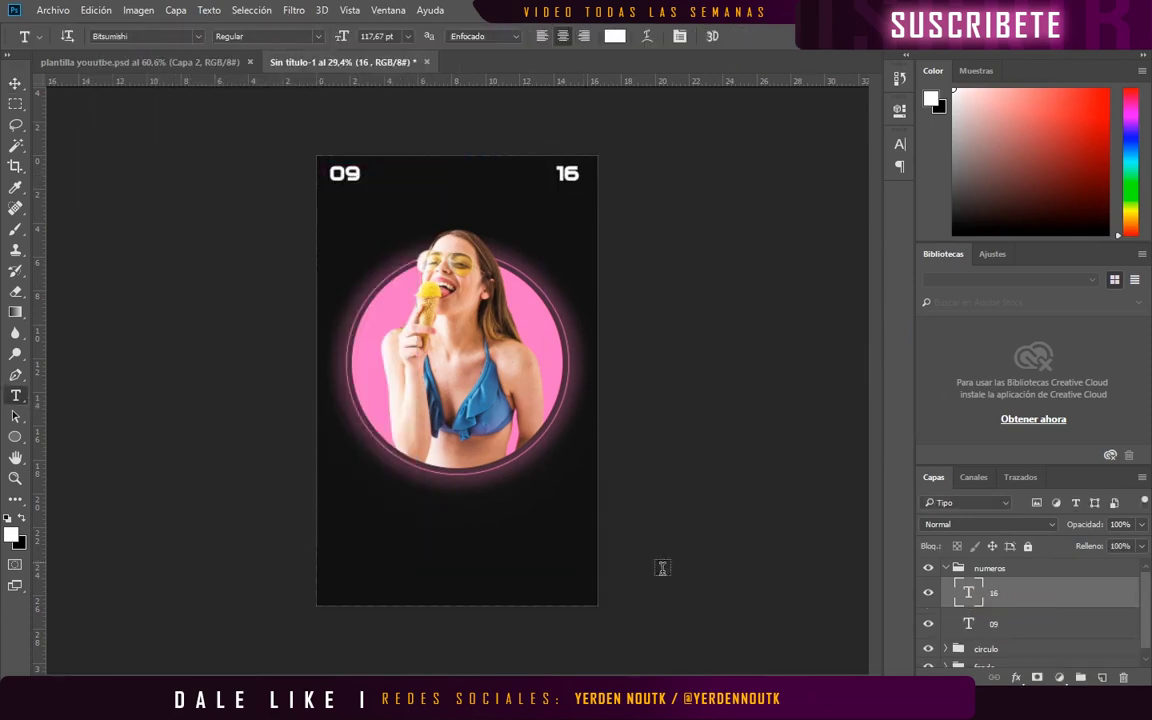
pyautogui.hotkey('ctrl', 'shift', 'alt', 'n')
# Step: Add a new 'textos' group above the numbers
pyautogui.hotkey('ctrl', 'g')
pyautogui.doubleClick(980, 568)
pyautogui.write('textos')
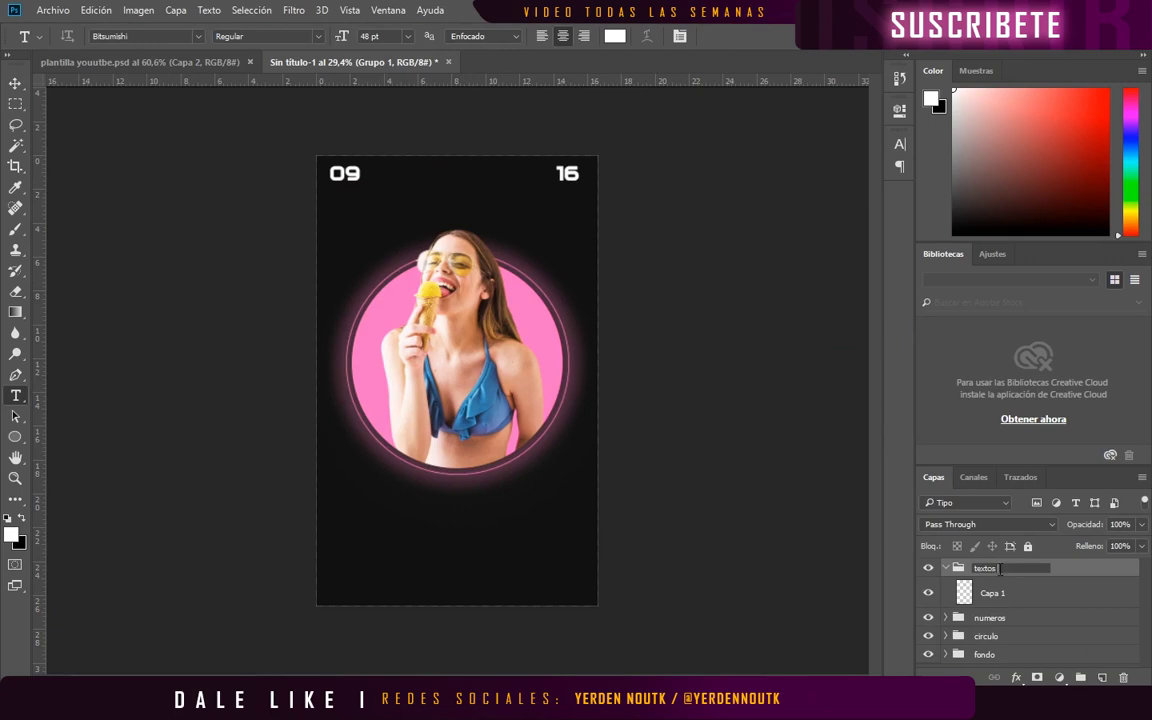
pyautogui.write('es')
# Step: Type VERANO in Aldo the Apache with the RA letters pink #ed71c4
pyautogui.moveTo(367, 507); pyautogui.dragTo(534, 562)
pyautogui.write('verano')
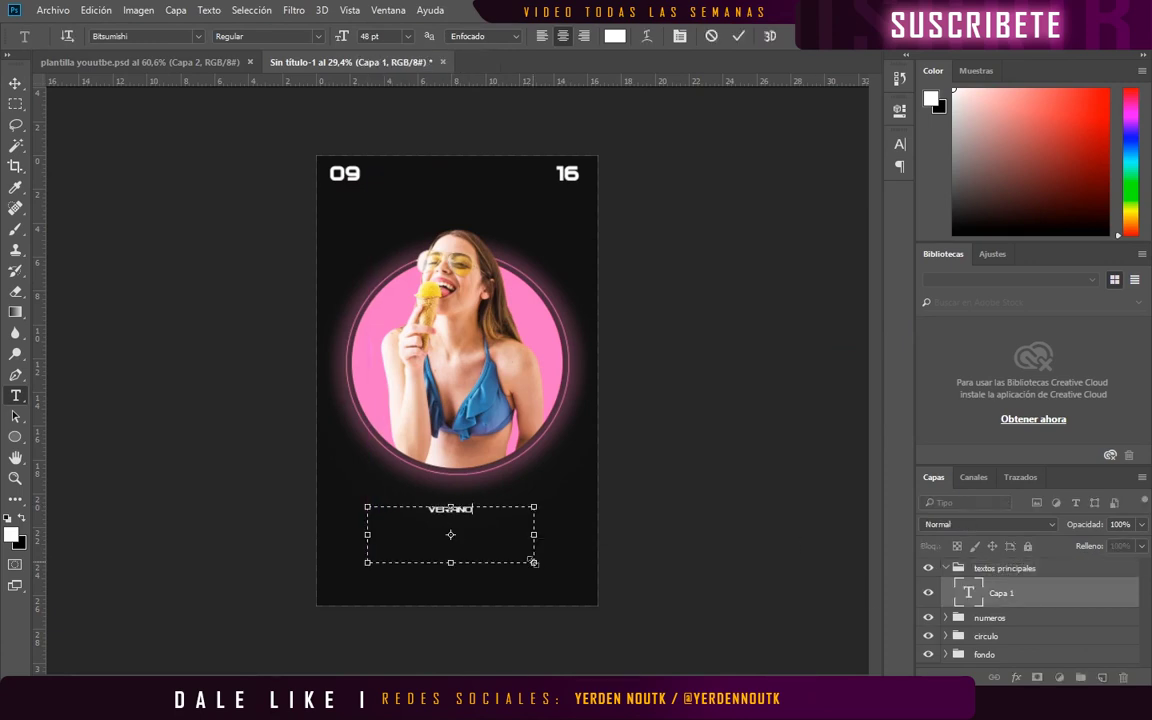
pyautogui.click(198, 36)
pyautogui.click(110, 111)
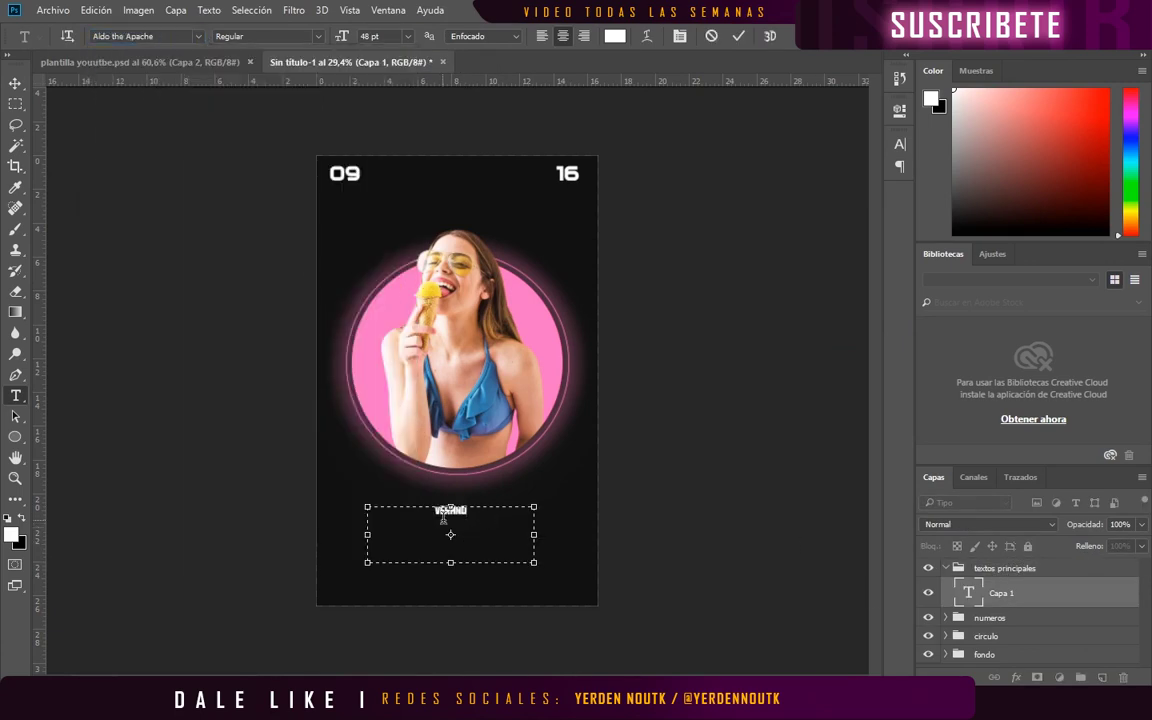
pyautogui.click(385, 36)
pyautogui.write('86')
pyautogui.click(614, 36)
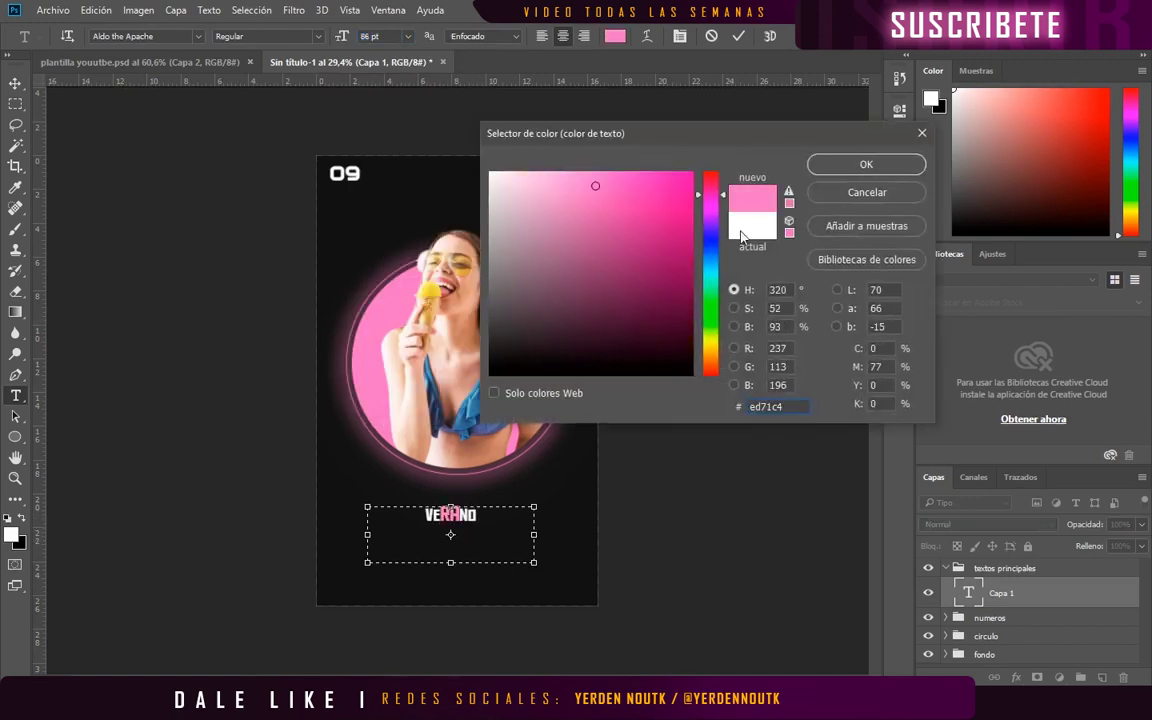
pyautogui.press('Escape')
pyautogui.moveTo(534, 562); pyautogui.dragTo(452, 527)
pyautogui.click(738, 36)
# Step: Enlarge VERANO to about 200% and move it to the top centre
pyautogui.hotkey('ctrl', 't')
pyautogui.moveTo(364, 505); pyautogui.dragTo(330, 425)
pyautogui.moveTo(420, 450); pyautogui.dragTo(504, 194)
pyautogui.press('Return')
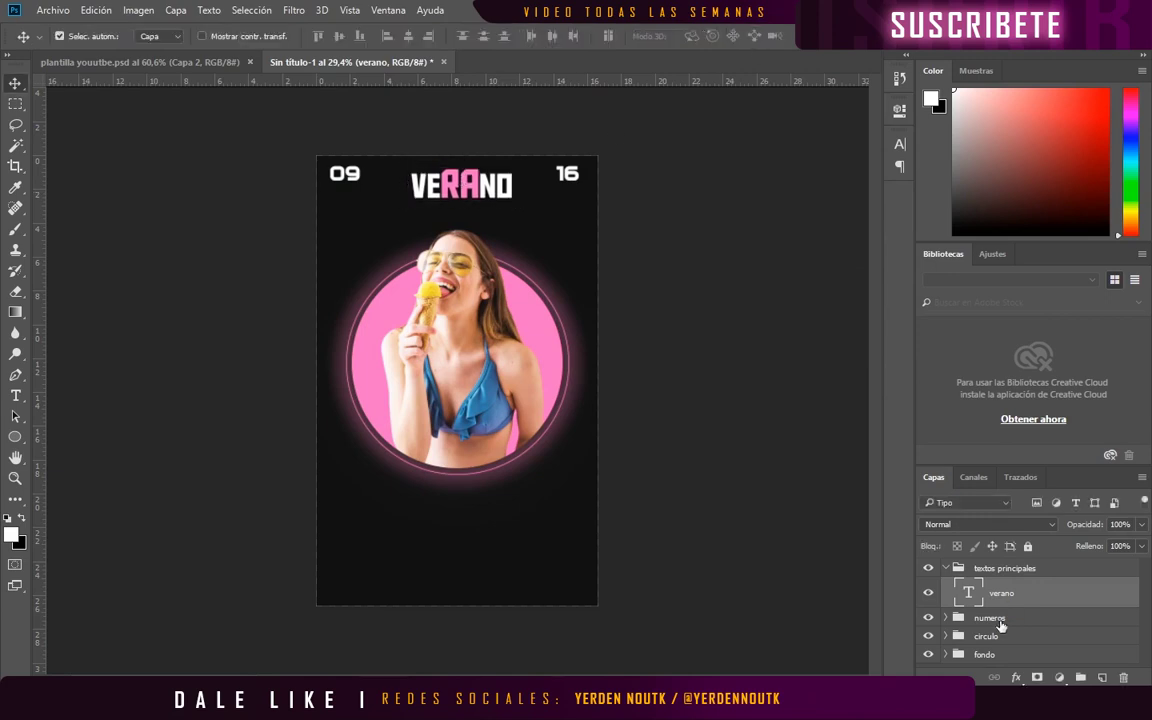
# Step: Nudge the circulo group down and shrink VERANO slightly
pyautogui.click(990, 636)
pyautogui.hotkey('shift', 'Down')
pyautogui.hotkey('shift', 'Down')
pyautogui.hotkey('shift', 'Down')
pyautogui.click(461, 186)
pyautogui.hotkey('ctrl', 't')
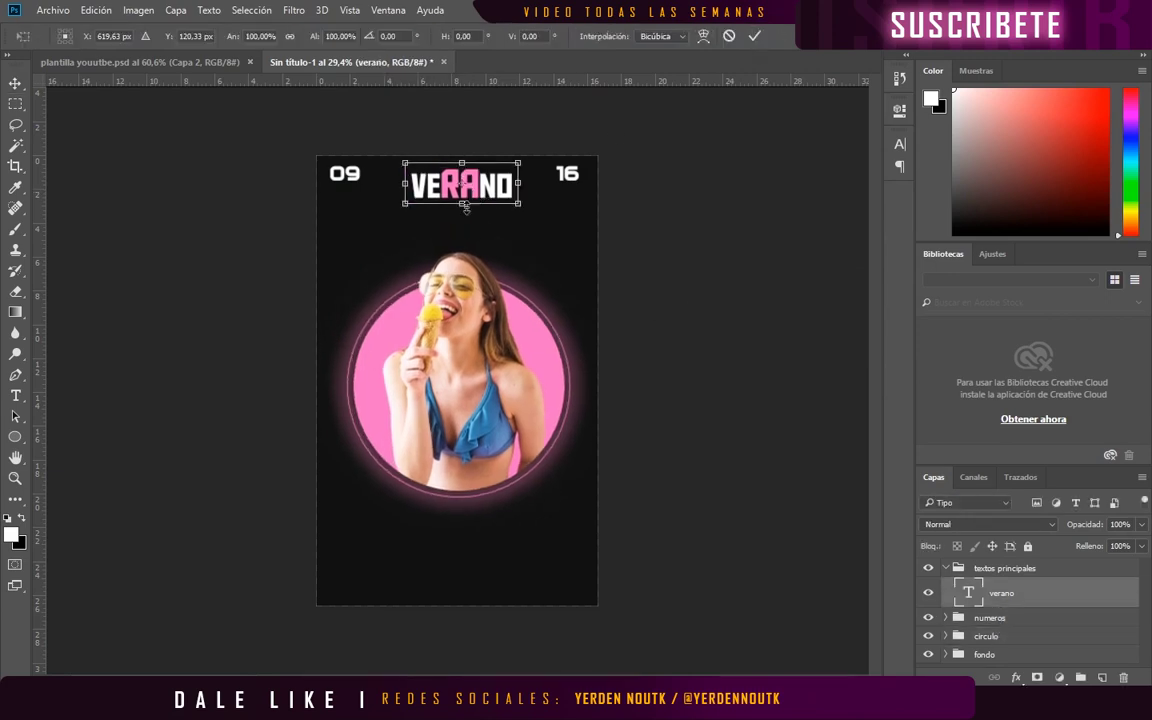
pyautogui.moveTo(516, 202); pyautogui.dragTo(510, 198)
pyautogui.press('Return')
pyautogui.press('t')
pyautogui.moveTo(361, 537); pyautogui.dragTo(547, 579)
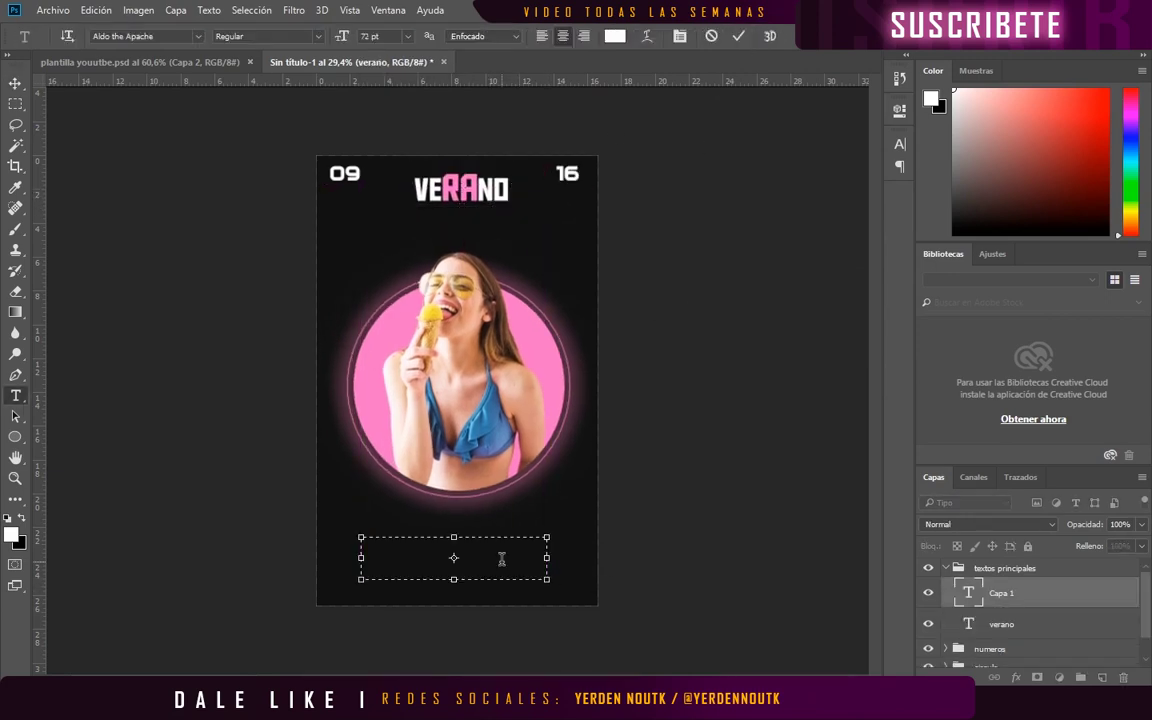
pyautogui.write('RUMBA PLAYERA')
# Step: Set 'rumba playera' in Agency FB, All Caps, with 350 tracking
pyautogui.click(140, 36)
pyautogui.click(165, 128)
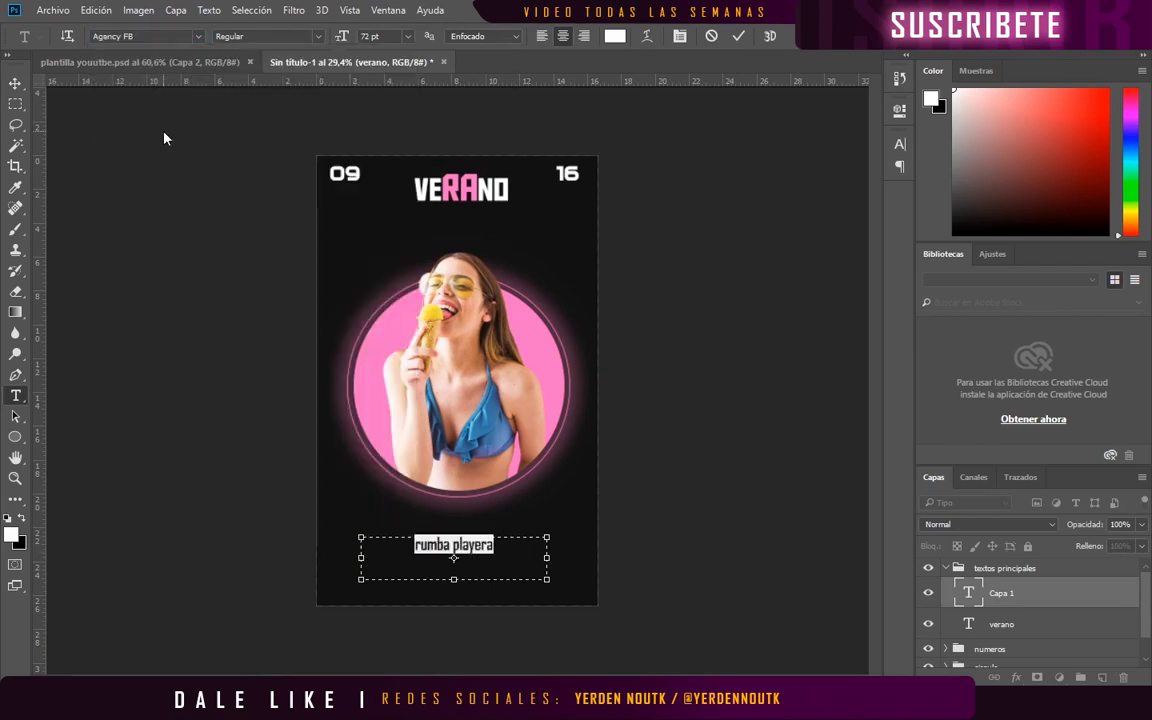
pyautogui.hotkey('ctrl', 'a')
pyautogui.hotkey('ctrl', 't')
pyautogui.click(871, 203)
pyautogui.click(850, 468)
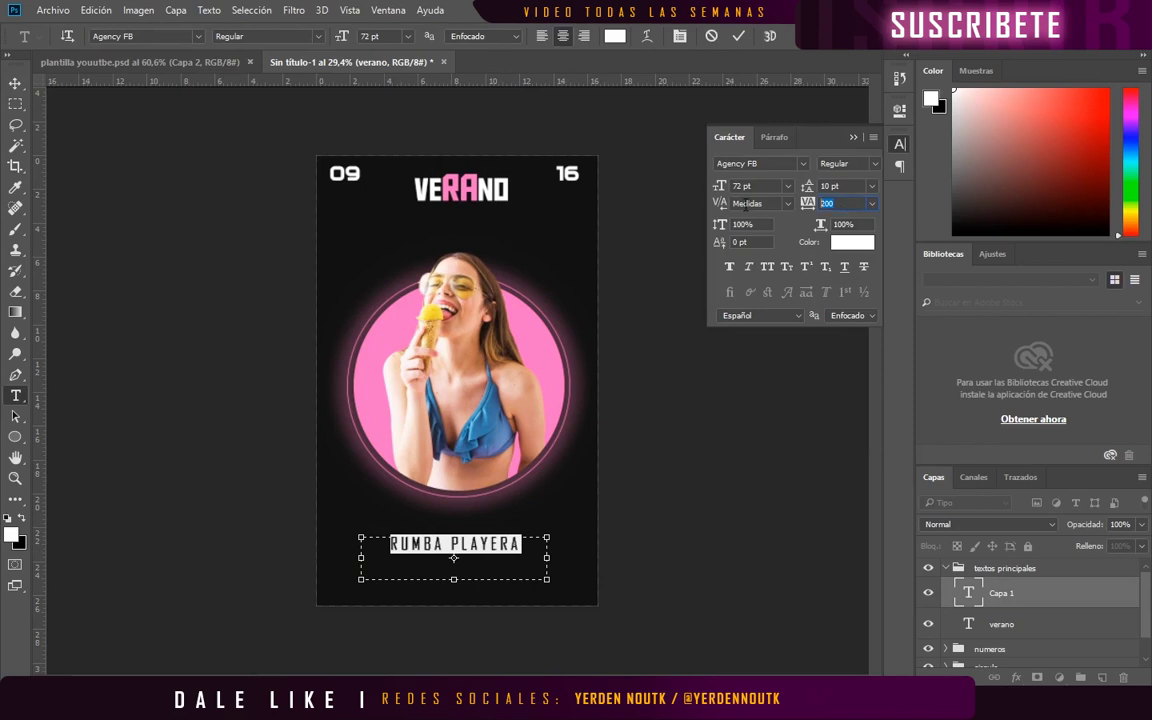
pyautogui.press('Return')
pyautogui.hotkey('ctrl', 'Return')
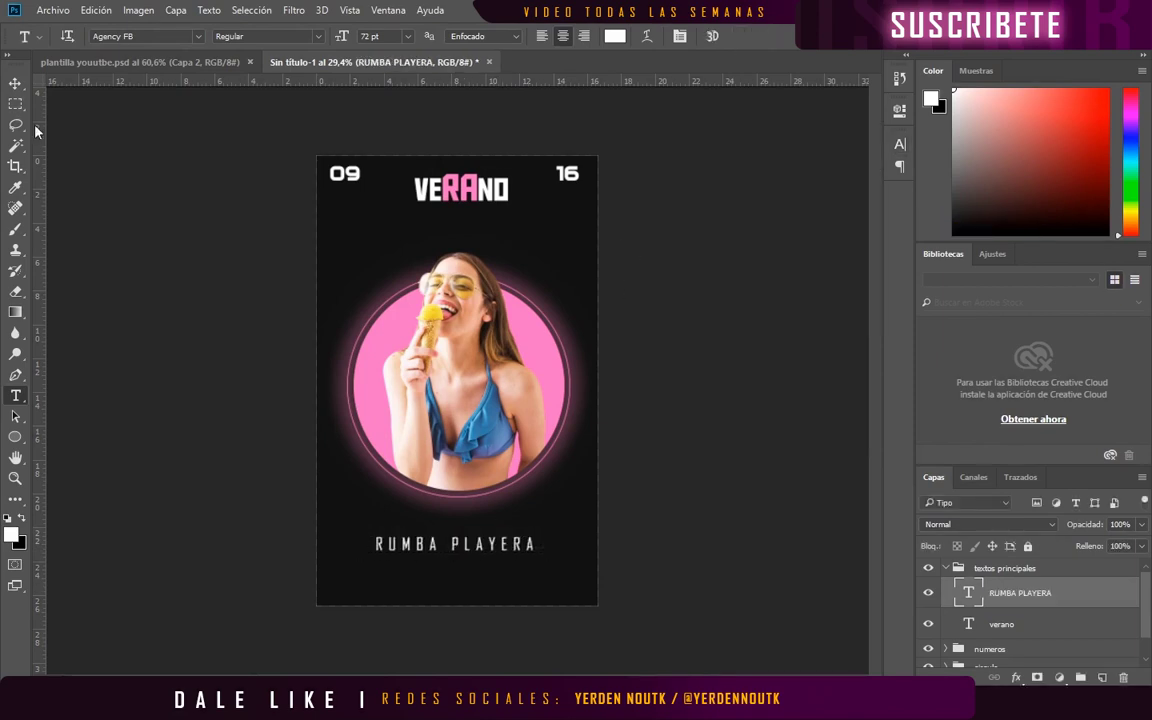
pyautogui.press('v')
# Step: Move RUMBA PLAYERA under VERANO and colour it pink #ed71c4
pyautogui.moveTo(533, 591); pyautogui.dragTo(537, 260)
pyautogui.doubleClick(480, 213)
pyautogui.click(899, 145)
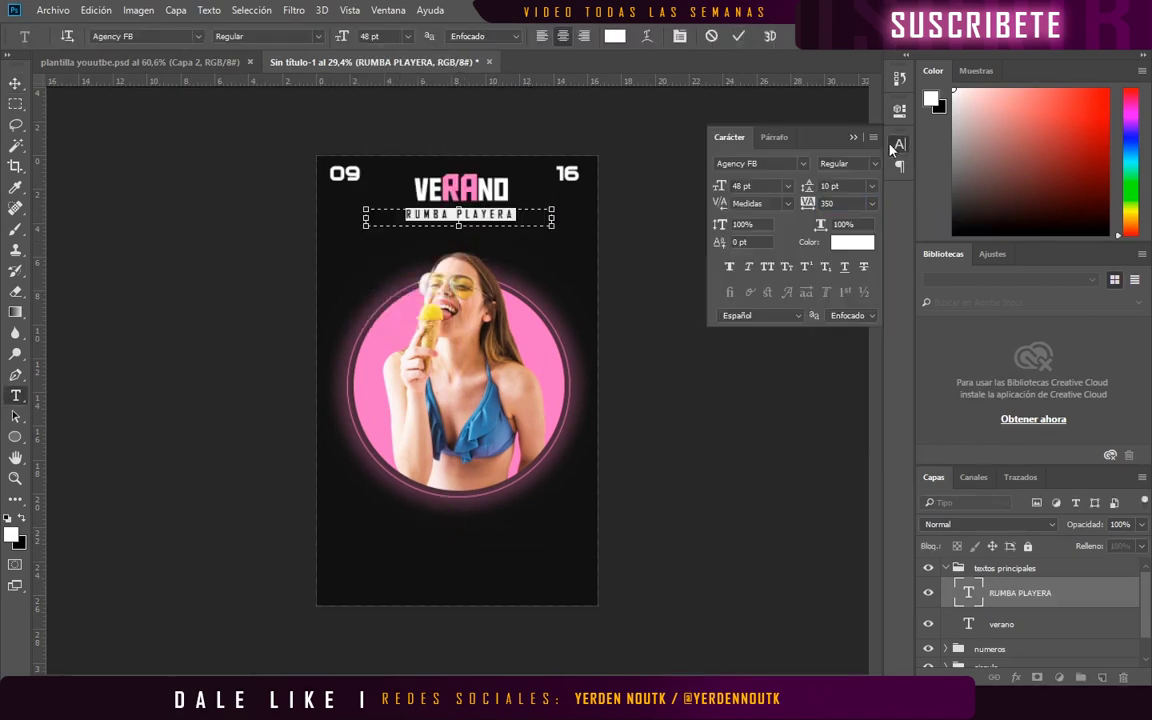
pyautogui.press('Return')
pyautogui.click(614, 36)
pyautogui.click(455, 188)
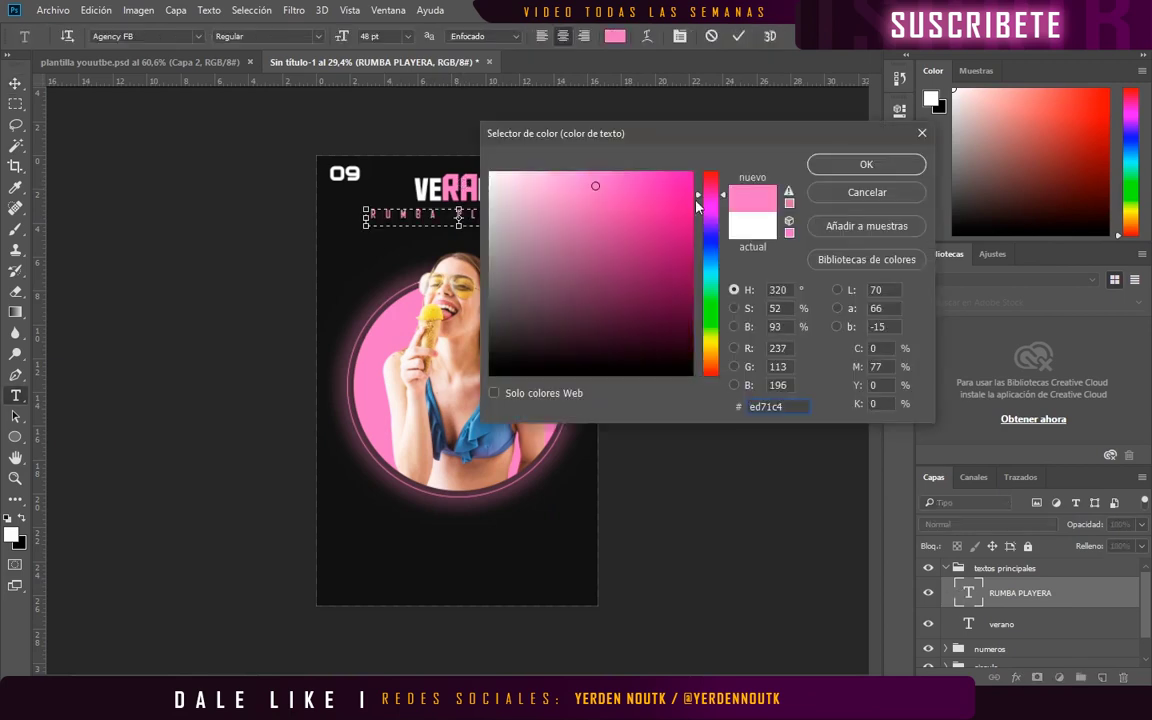
pyautogui.click(828, 162)
pyautogui.hotkey('ctrl', 'Return')
# Step: Collapse all layer groups and nudge the circle group back up
pyautogui.press('v')
pyautogui.rightClick(942, 605)
pyautogui.click(1037, 605)
pyautogui.hotkey('shift', 'Up')
pyautogui.hotkey('shift', 'Up')
pyautogui.hotkey('shift', 'Up')
pyautogui.hotkey('shift', 'Up')
pyautogui.hotkey('shift', 'Up')
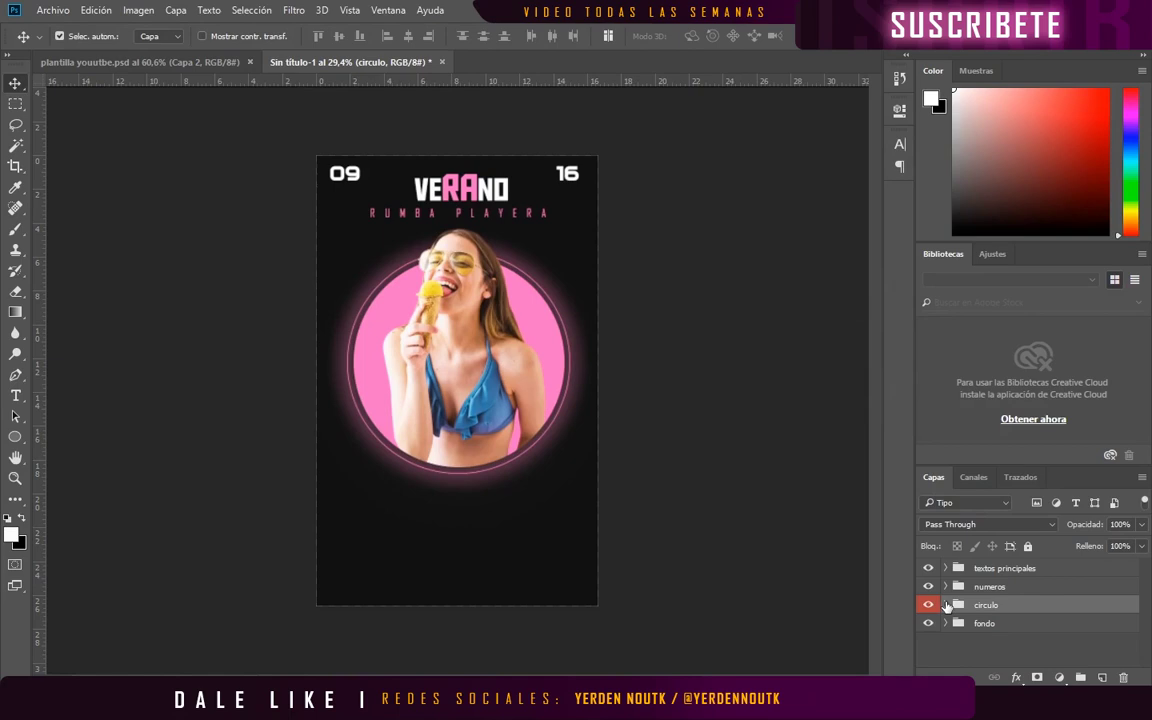
# Step: Create a 'TEXTOS TITULOS' group with a new layer inside
pyautogui.hotkey('ctrl', 'shift', 'alt', 'n')
pyautogui.hotkey('ctrl', 'g')
pyautogui.doubleClick(988, 587)
pyautogui.write('TEXTOS TITULOS')
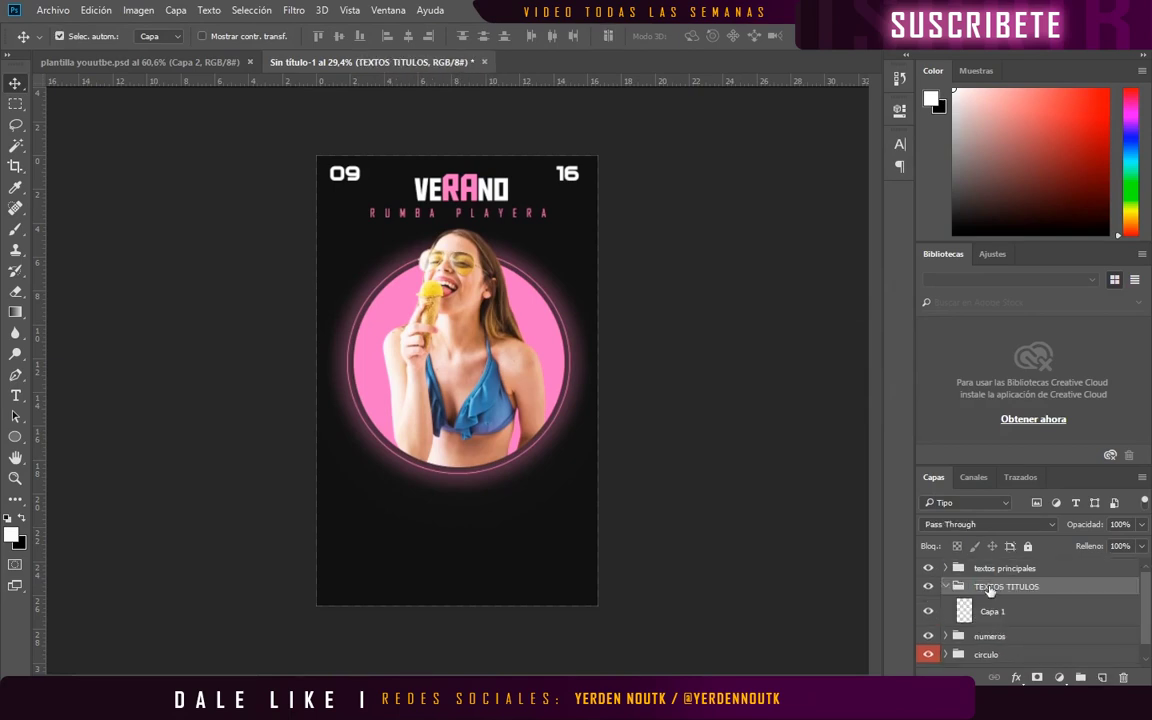
# Step: Type PARTY at the poster bottom in white with 100 letter spacing
pyautogui.press('t')
pyautogui.moveTo(365, 541); pyautogui.dragTo(532, 578)
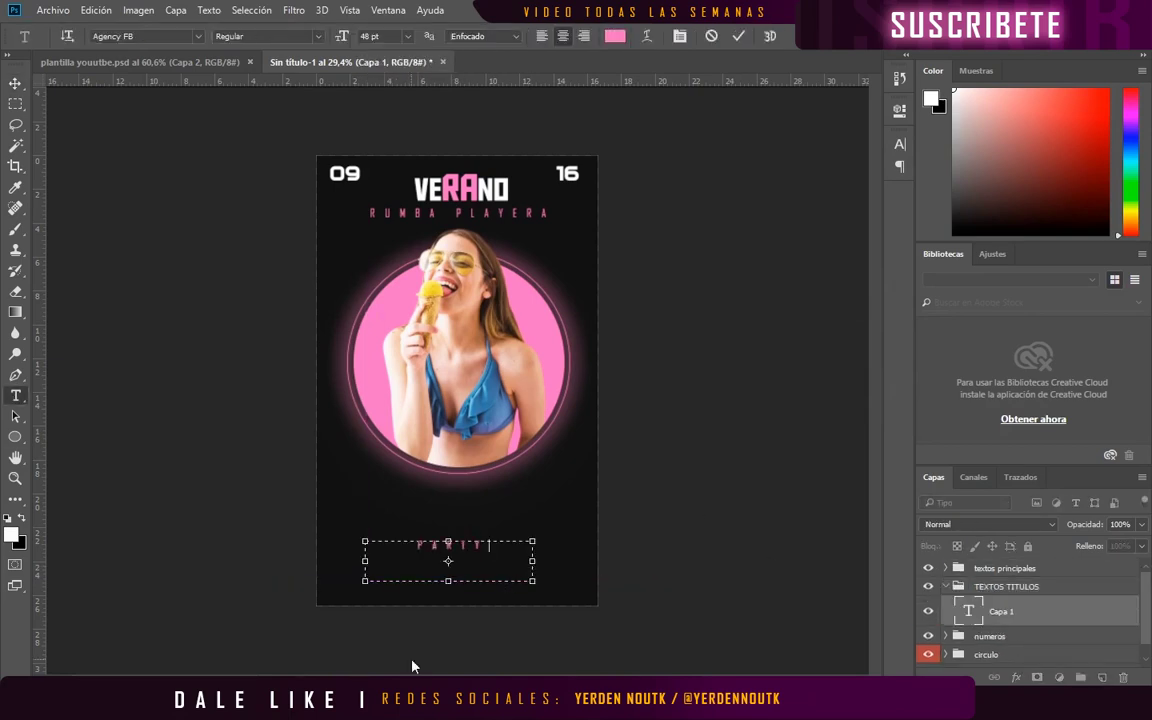
pyautogui.click(900, 143)
pyautogui.click(871, 203)
pyautogui.click(780, 400)
pyautogui.click(852, 242)
pyautogui.click(495, 170)
pyautogui.click(828, 162)
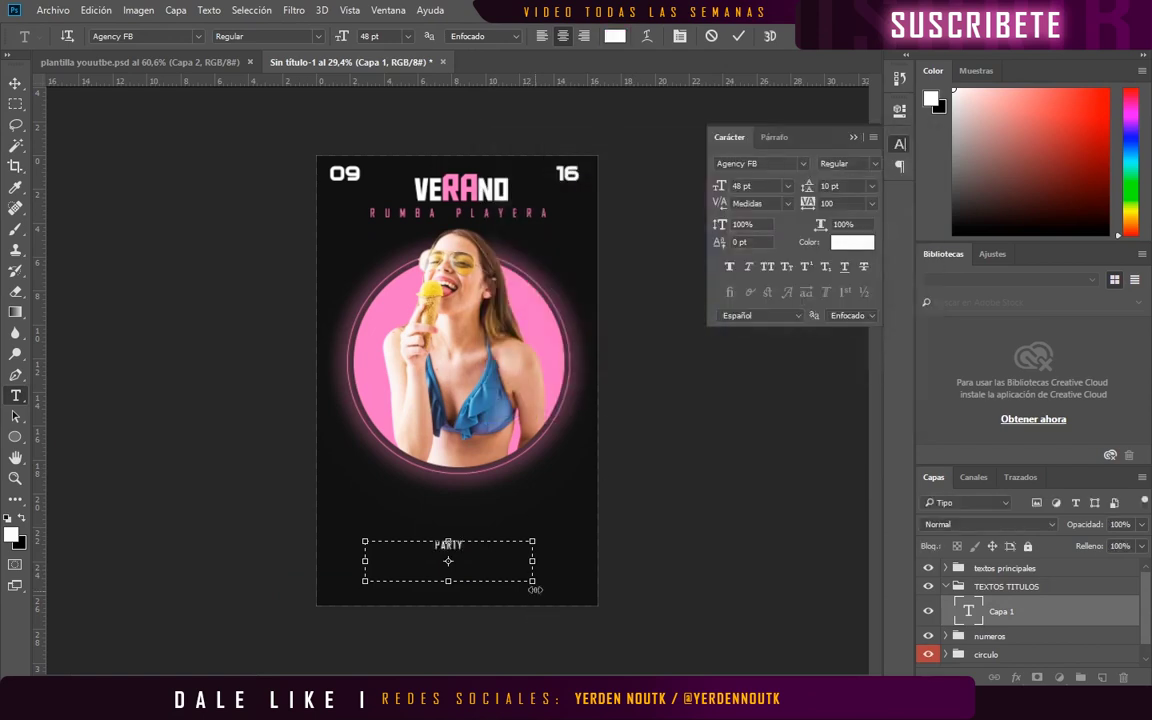
# Step: Enlarge PARTY and place it just below the pink circle
pyautogui.hotkey('ctrl', 't')
pyautogui.moveTo(400, 552); pyautogui.dragTo(527, 560)
pyautogui.moveTo(470, 530); pyautogui.dragTo(507, 489)
pyautogui.click(754, 36)
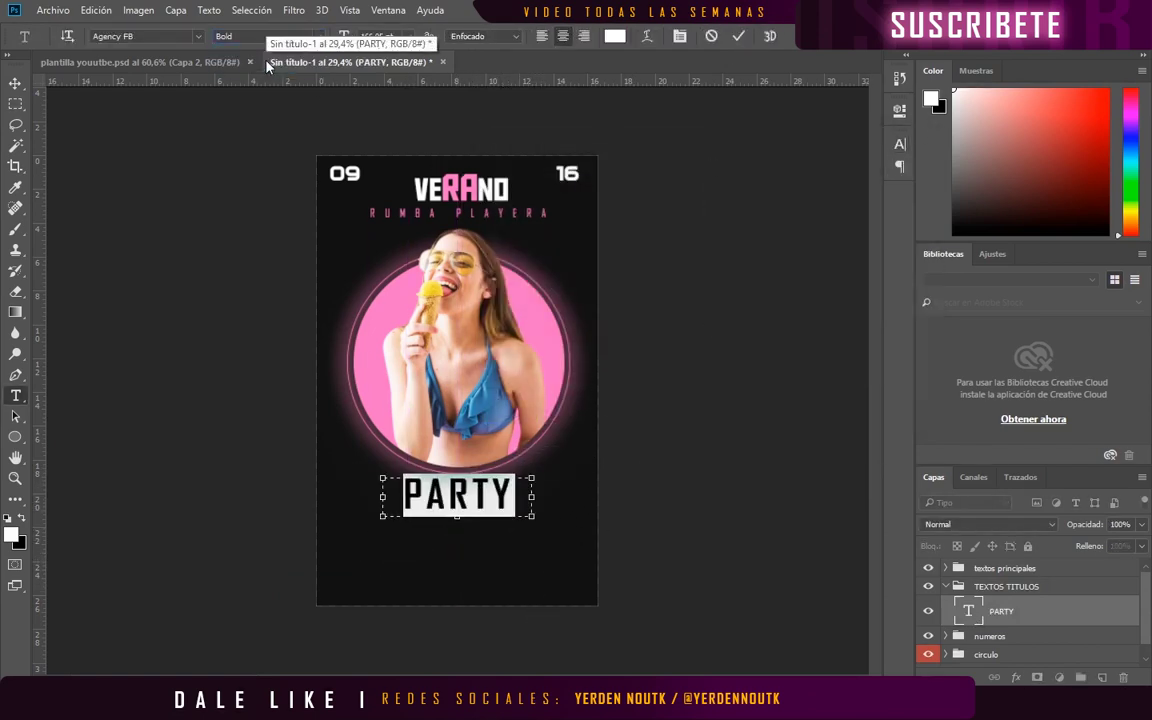
pyautogui.hotkey('ctrl', 'Return')
# Step: Duplicate PARTY as a smaller yellow ICE left of PARTY
pyautogui.press('v')
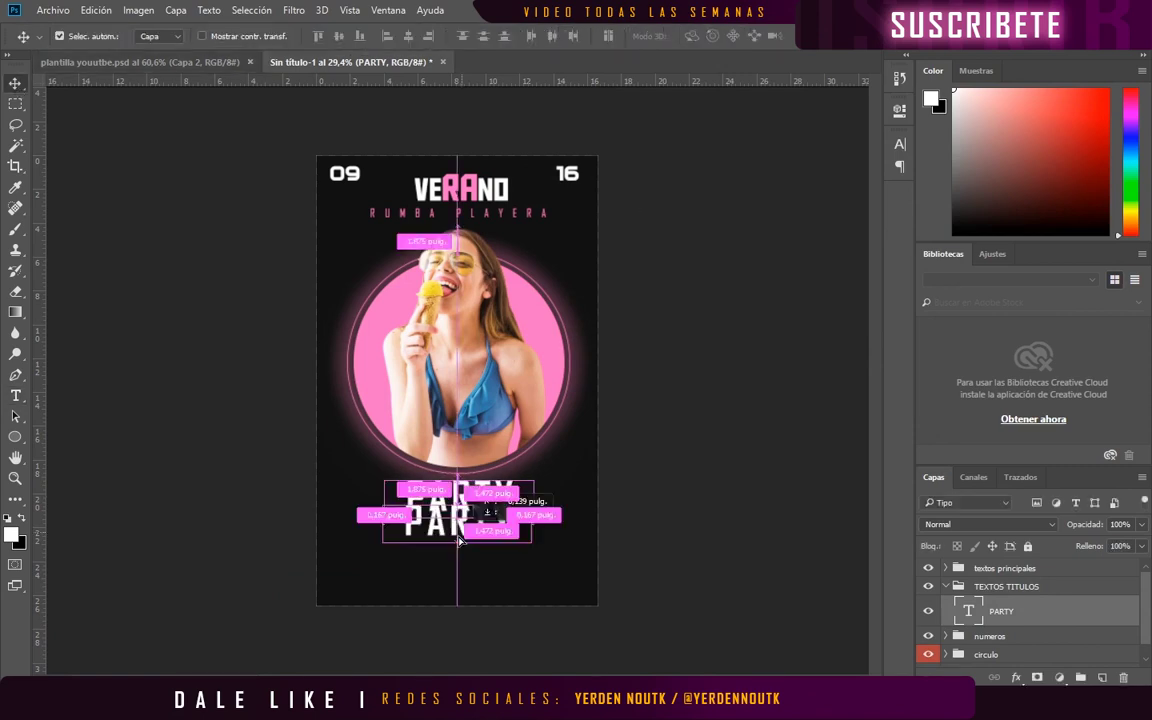
pyautogui.moveTo(457, 495); pyautogui.dragTo(452, 545)
pyautogui.doubleClick(968, 611)
pyautogui.click(613, 37)
pyautogui.click(841, 160)
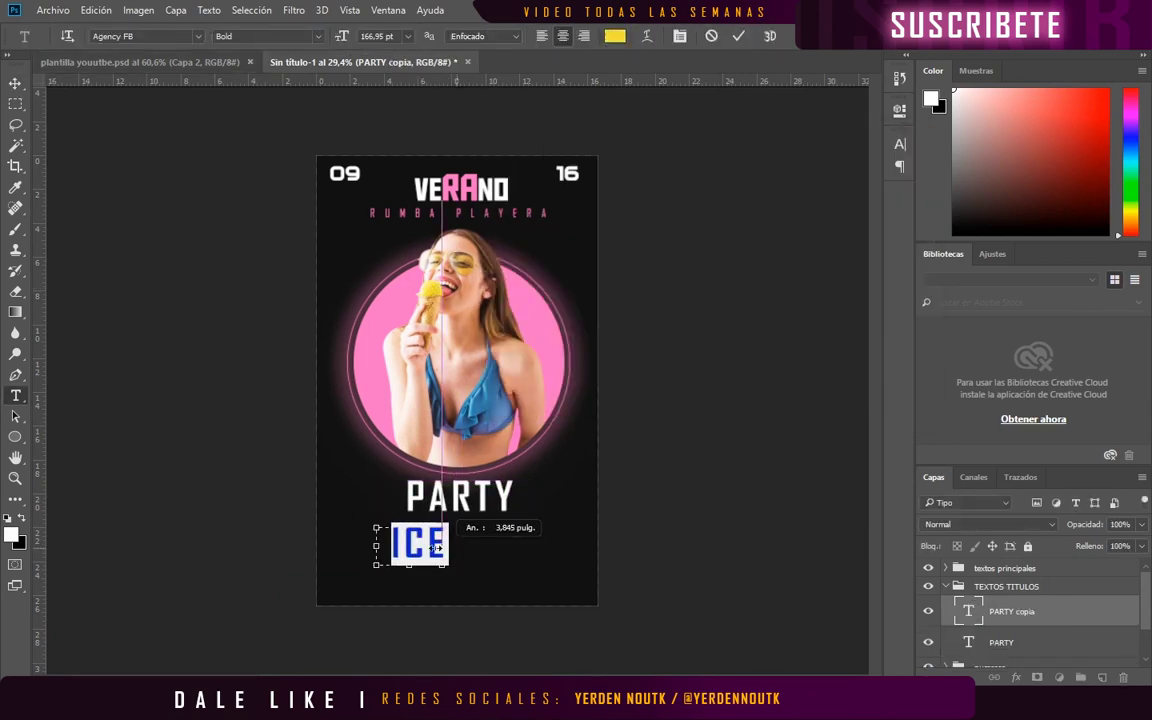
pyautogui.hotkey('ctrl', 't')
pyautogui.moveTo(525, 564); pyautogui.dragTo(443, 564)
pyautogui.scroll(3, 410, 543)
pyautogui.moveTo(370, 600)
pyautogui.mouseDown()
pyautogui.moveTo(375, 517)
pyautogui.moveTo(612, 517)
pyautogui.mouseUp()
pyautogui.press('Return')
# Step: Turn the copy into ONE on the right, nudge ICE and ONE up, duplicate PARTY
pyautogui.doubleClick(968, 611)
pyautogui.write('ONE')
pyautogui.hotkey('ctrl', 'Return')
pyautogui.press('v')
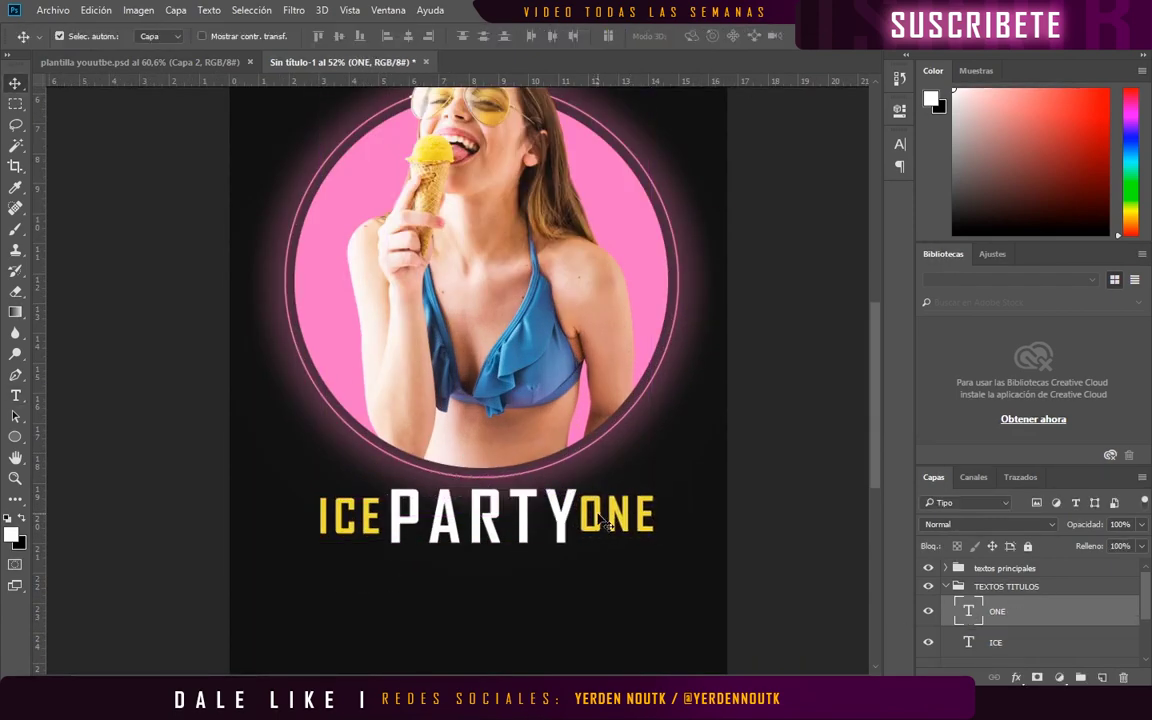
pyautogui.keyDown('shift'); pyautogui.click(367, 520); pyautogui.keyUp('shift')
pyautogui.hotkey('shift', 'Up')
pyautogui.hotkey('shift', 'Up')
pyautogui.hotkey('shift', 'Up')
pyautogui.hotkey('shift', 'Up')
pyautogui.hotkey('shift', 'Up')
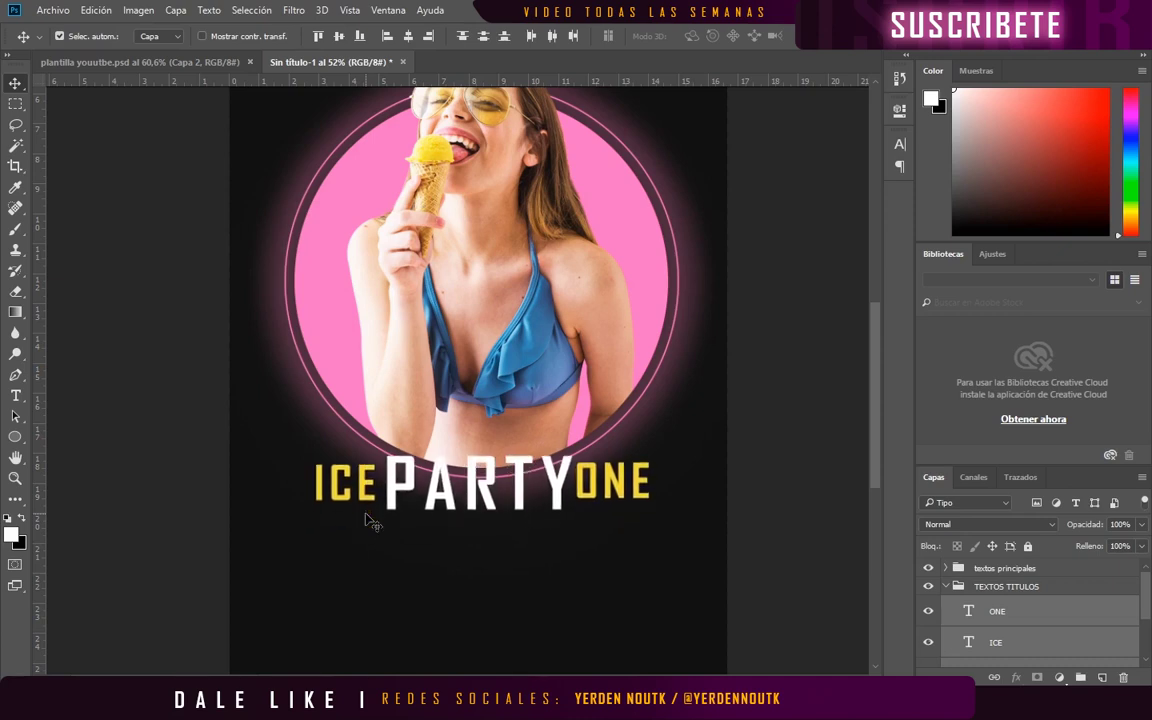
pyautogui.click(480, 480)
pyautogui.hotkey('ctrl', 'j')
# Step: Move the PARTY copy below and give it a pink Trazo stroke
pyautogui.click(1037, 646)
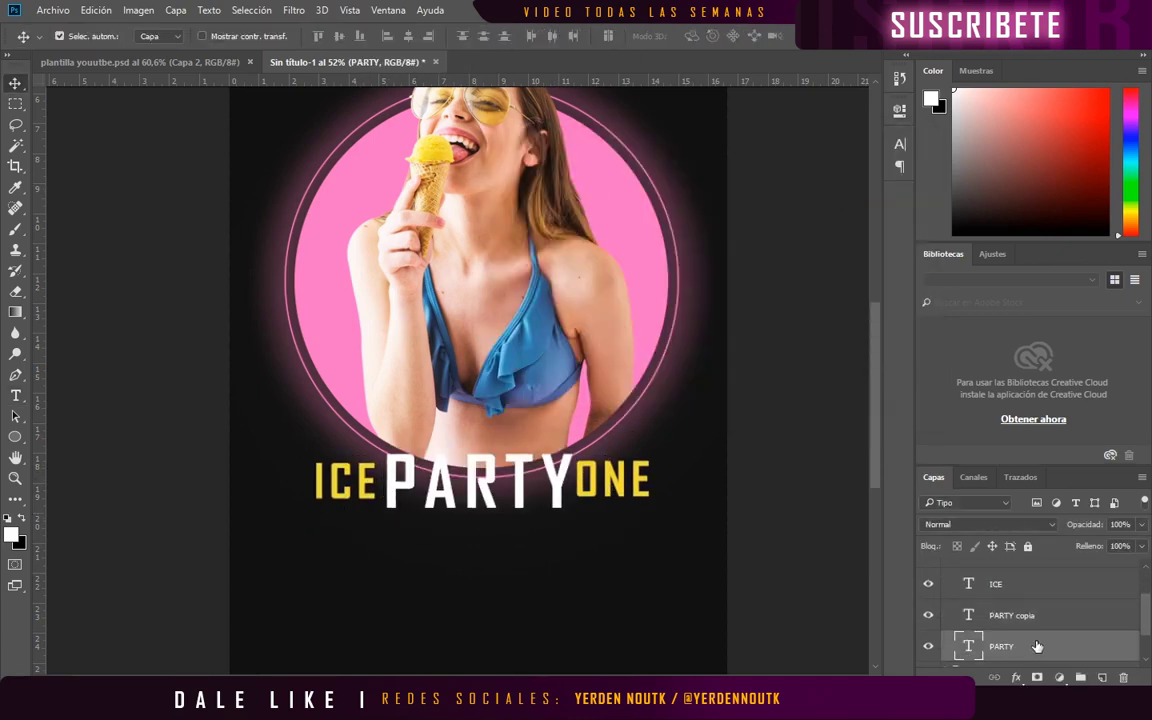
pyautogui.hotkey('shift', 'Down')
pyautogui.hotkey('shift', 'Down')
pyautogui.hotkey('shift', 'Down')
pyautogui.doubleClick(1037, 646)
pyautogui.click(482, 285)
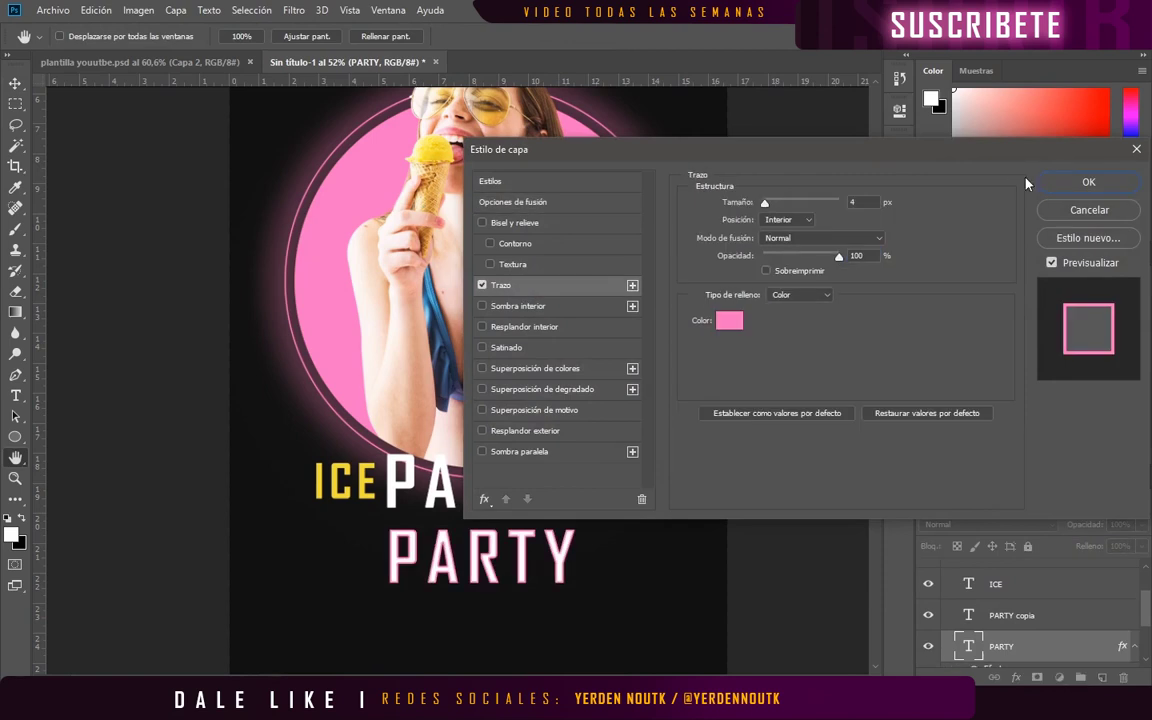
pyautogui.click(1089, 182)
# Step: Rasterize the PARTY copy and delete its fill, leaving only the pink outline
pyautogui.press('w')
pyautogui.rightClick(1000, 646)
pyautogui.rightClick(1000, 646)
pyautogui.click(771, 301)
pyautogui.scroll(1, 558, 556)
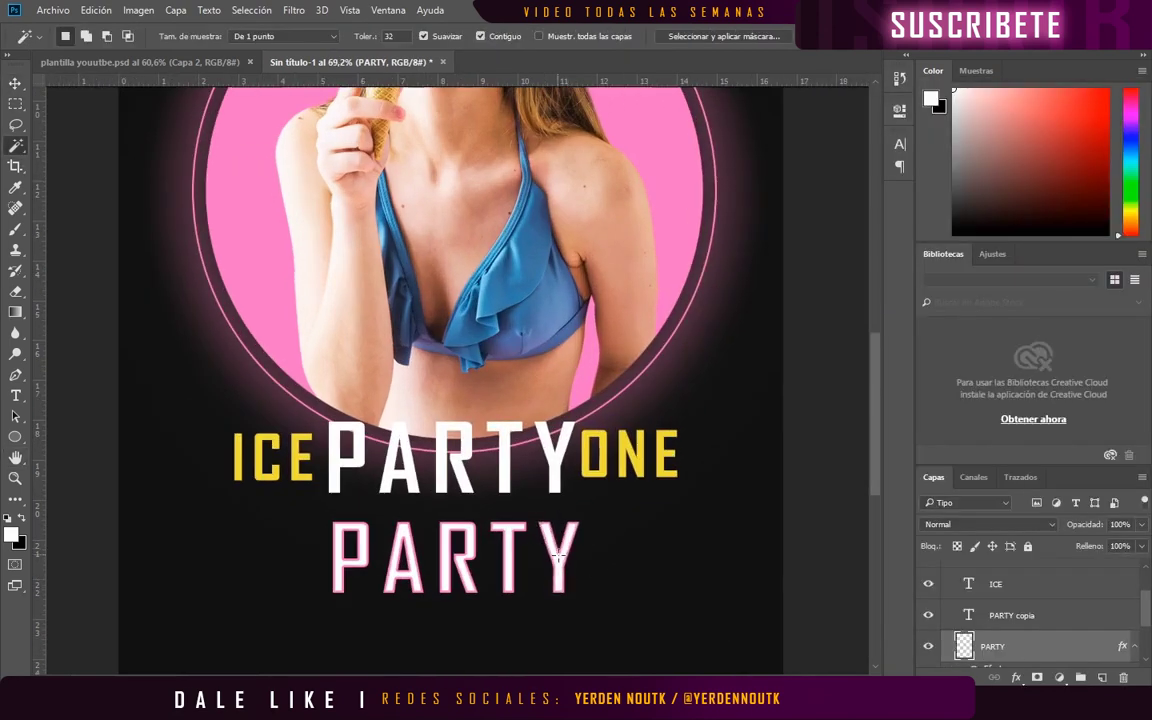
pyautogui.rightClick(1000, 646)
pyautogui.click(567, 570)
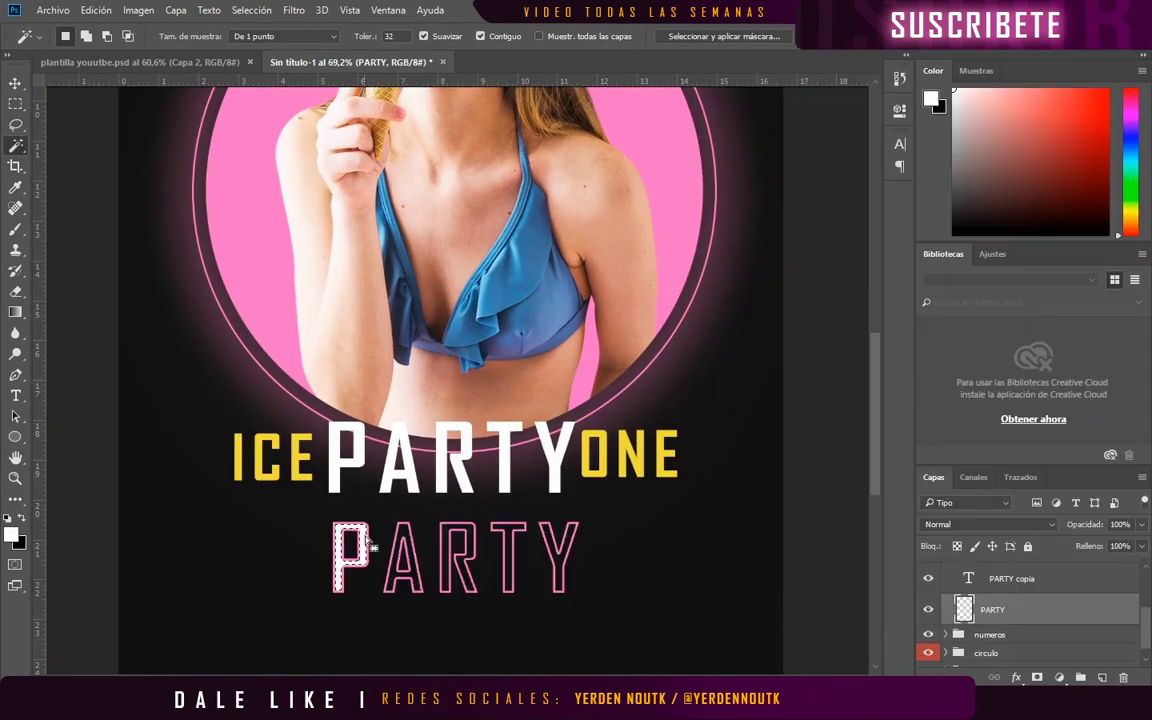
pyautogui.hotkey('ctrl', 'd')
# Step: Move the outlined PARTY up over the white PARTY
pyautogui.hotkey('ctrl', 't')
pyautogui.moveTo(450, 560); pyautogui.dragTo(450, 468)
pyautogui.press('Return')
# Step: Add a 13 px pink Resplandor exterior glow to the outline
pyautogui.doubleClick(1040, 609)
pyautogui.click(525, 430)
pyautogui.moveTo(785, 338); pyautogui.dragTo(772, 341)
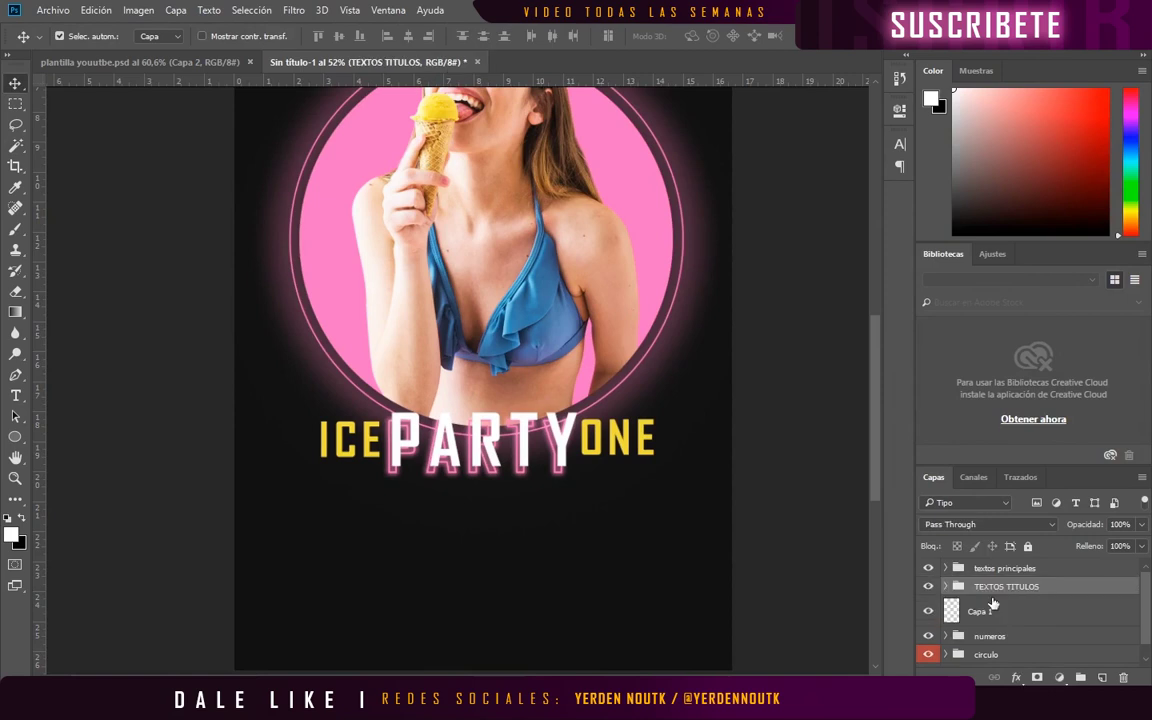
pyautogui.click(993, 609)
# Step: Group the layer as HELADOS and place the mexico-helado-artesanal ice-cream image
pyautogui.hotkey('ctrl', 'g')
pyautogui.doubleClick(990, 604)
pyautogui.write('HELADOS')
pyautogui.press('Return')
pyautogui.scroll(-5, 400, 200)
pyautogui.doubleClick(489, 128)
pyautogui.press('Return')
# Step: Rasterize the ice-cream layer and delete its selected top part
pyautogui.press('m')
pyautogui.moveTo(276, 169); pyautogui.dragTo(612, 278)
pyautogui.press('Delete')
pyautogui.click(571, 267)
pyautogui.rightClick(1023, 630)
pyautogui.click(729, 312)
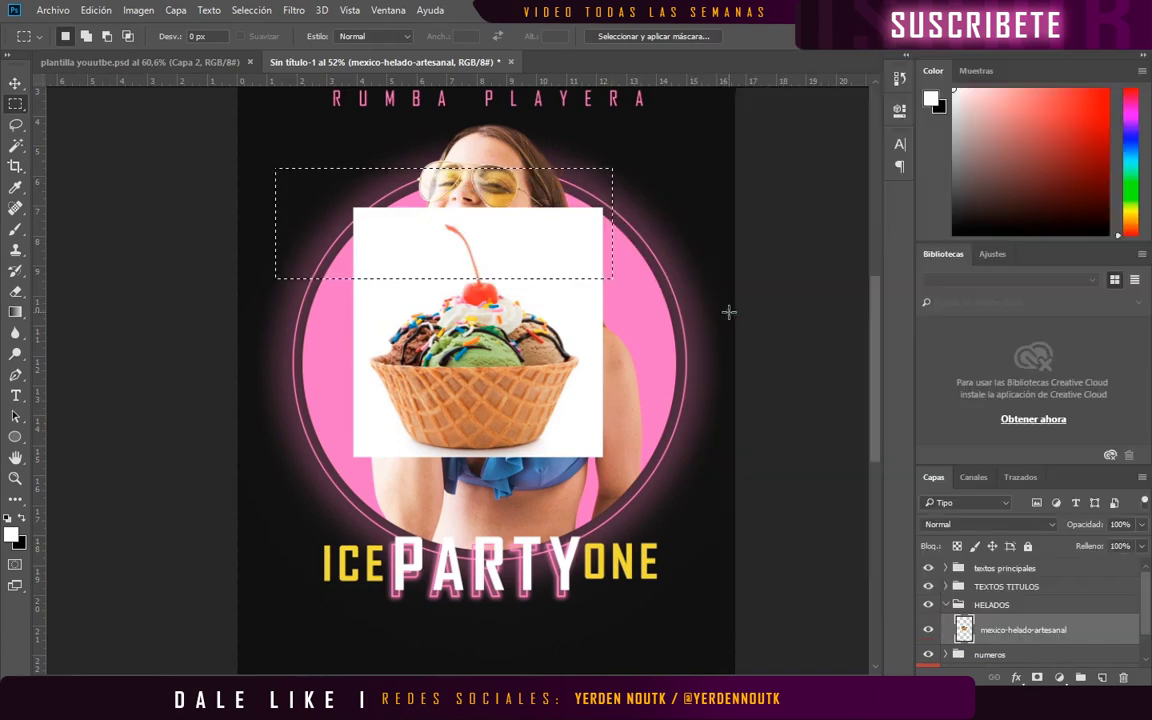
pyautogui.press('Delete')
pyautogui.hotkey('ctrl', 'd')
# Step: Remove the white background around the ice-cream bowl
pyautogui.scroll(2, 540, 300)
pyautogui.press('e')
pyautogui.rightClick(449, 266)
pyautogui.press('Escape')
pyautogui.scroll(3, 446, 261)
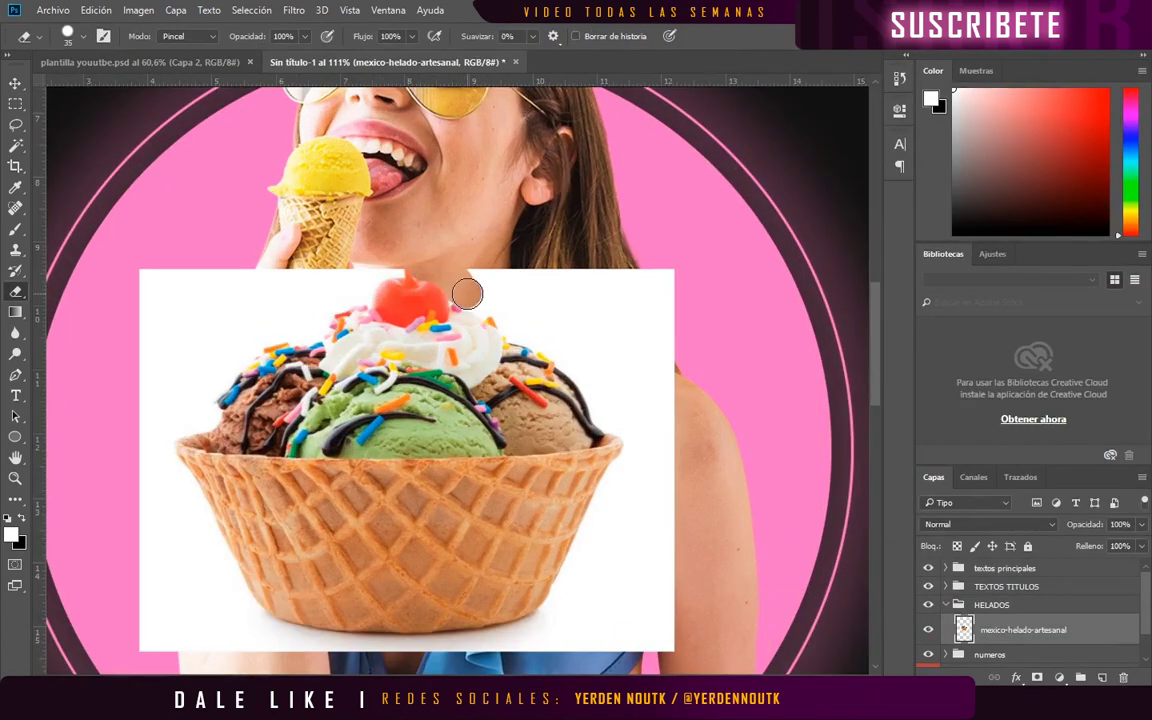
pyautogui.click(15, 145)
pyautogui.click(185, 329)
pyautogui.press('Delete')
pyautogui.hotkey('ctrl', 'd')
pyautogui.press('e')
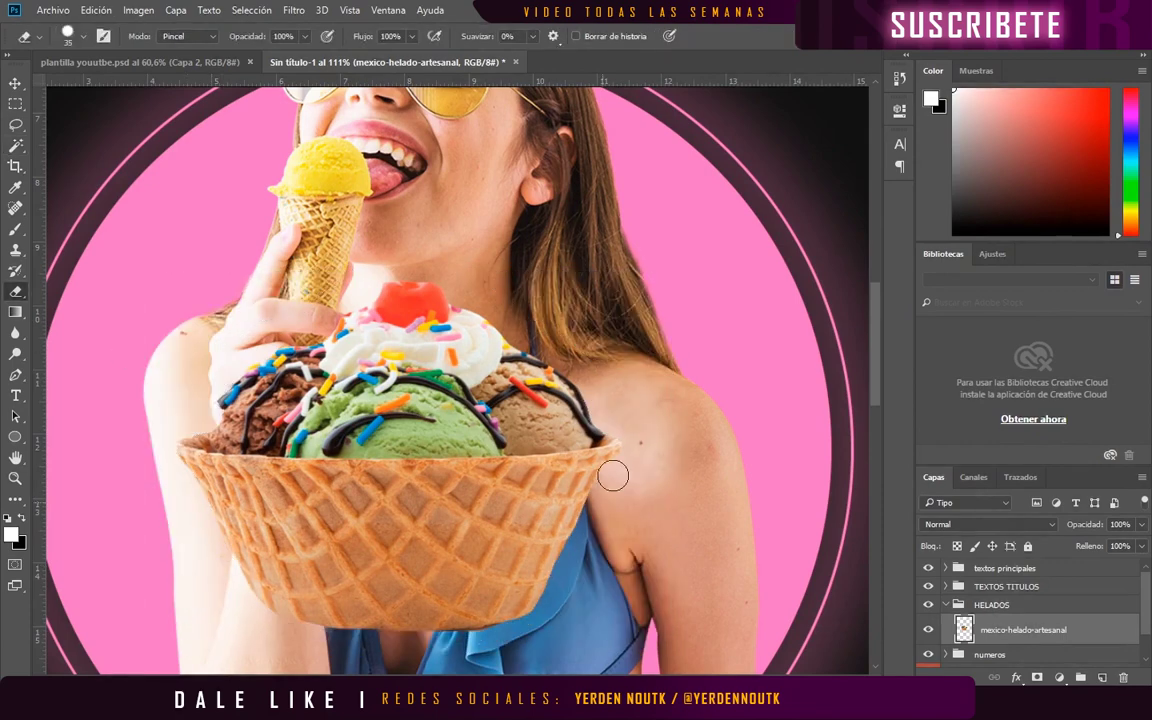
# Step: Raise the bowl's brightness to 15 with Brightness/Contrast
pyautogui.scroll(2, 360, 295)
pyautogui.hotkey('ctrl', '0')
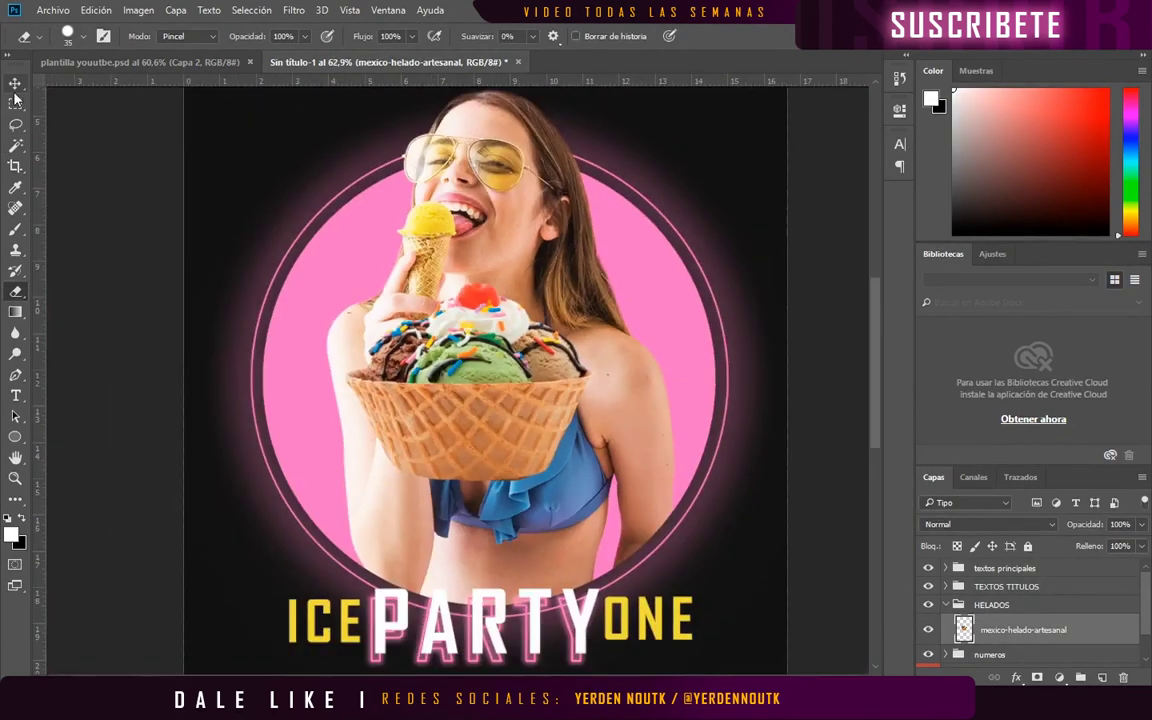
pyautogui.click(138, 10)
pyautogui.click(420, 50)
pyautogui.moveTo(622, 222); pyautogui.dragTo(630, 222)
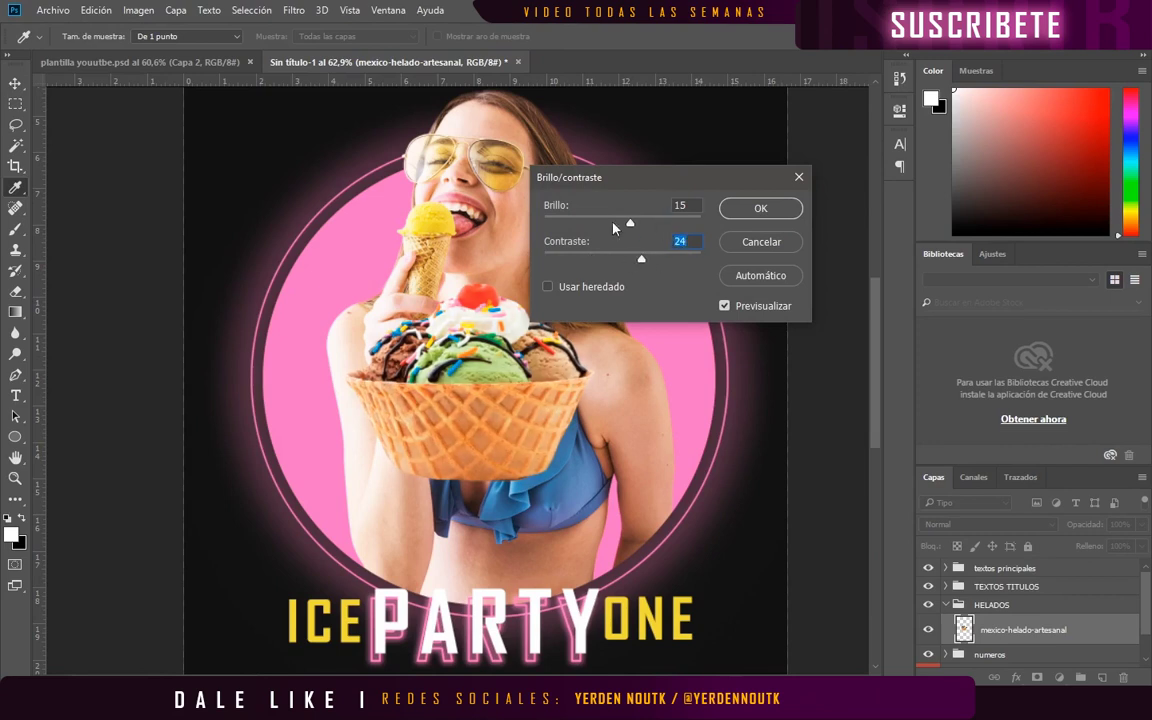
pyautogui.press('Return')
pyautogui.scroll(-2, 614, 229)
# Step: Tilt the bowl slightly anticlockwise and shrink it a little
pyautogui.hotkey('ctrl', 't')
pyautogui.moveTo(592, 262)
pyautogui.mouseDown()
pyautogui.moveTo(565, 253)
pyautogui.moveTo(560, 420)
pyautogui.moveTo(630, 485)
pyautogui.mouseUp()
pyautogui.moveTo(663, 440); pyautogui.dragTo(638, 438)
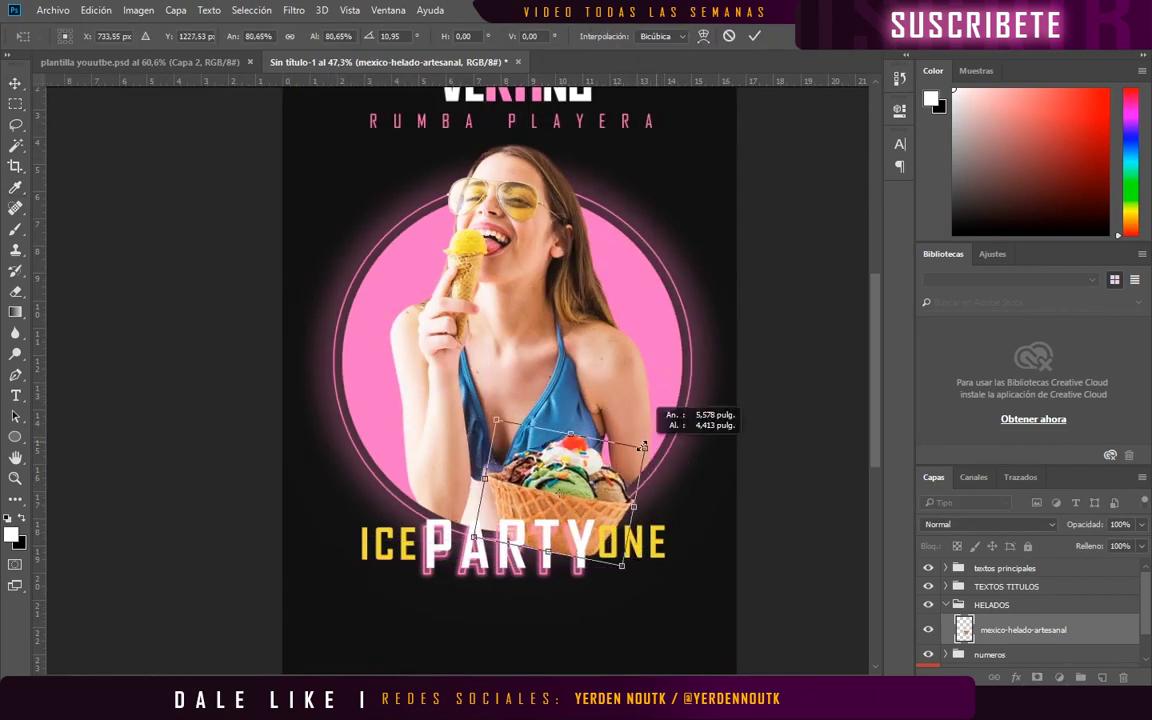
pyautogui.click(755, 37)
# Step: Duplicate the ice-cream layer and try a motion blur, then cancel it
pyautogui.hotkey('ctrl', 'j')
pyautogui.click(293, 10)
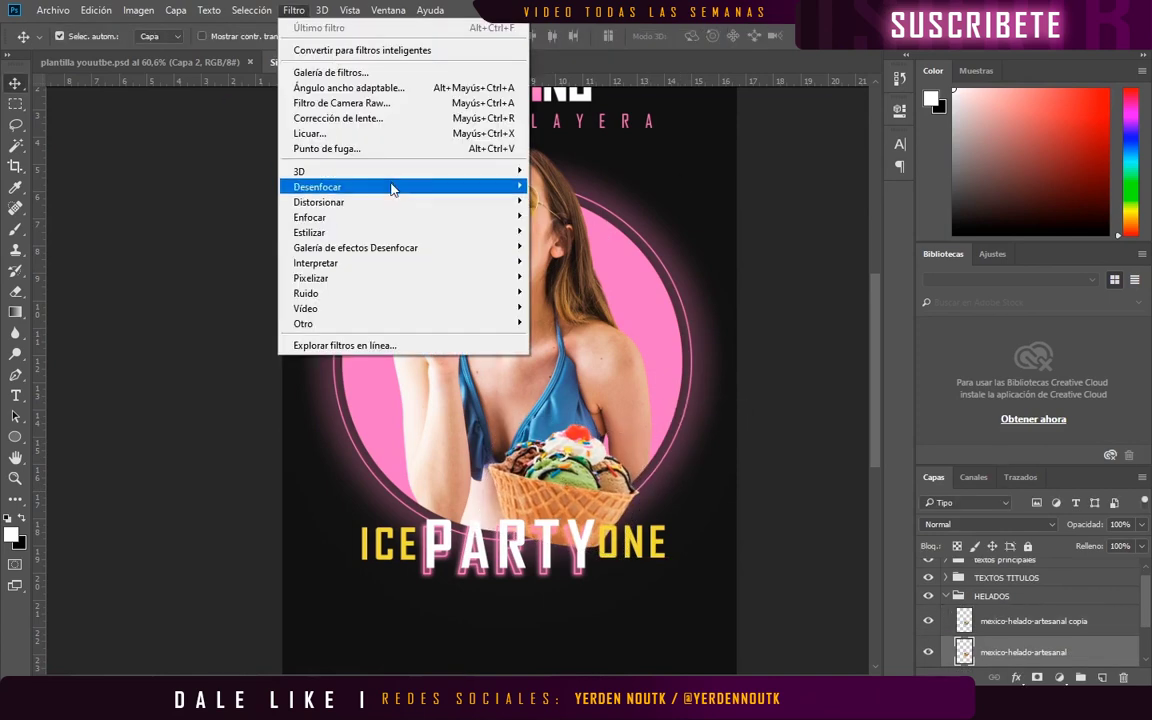
pyautogui.click(580, 262)
pyautogui.press('Return')
pyautogui.click(1030, 621)
# Step: Open the Place Embedded dialog to look for another image
pyautogui.click(53, 10)
pyautogui.click(110, 355)
pyautogui.scroll(-5, 480, 200)
pyautogui.scroll(2, 560, 200)
pyautogui.scroll(2, 560, 200)
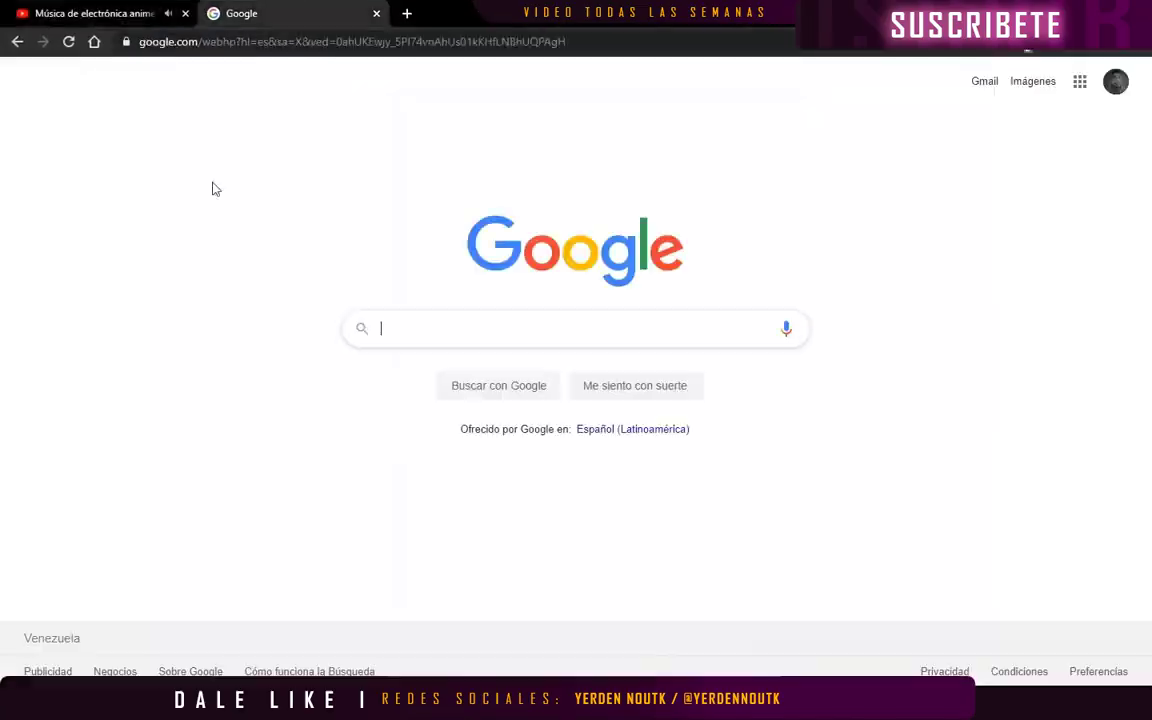
# Step: Search Google Images for 'helados' and scroll the results
pyautogui.write('helados')
pyautogui.press('Return')
pyautogui.click(219, 156)
pyautogui.scroll(-5, 334, 288)
pyautogui.scroll(-5, 334, 288)
pyautogui.scroll(-5, 334, 288)
pyautogui.scroll(-6, 340, 287)
pyautogui.scroll(-5, 340, 287)
pyautogui.scroll(-5, 340, 287)
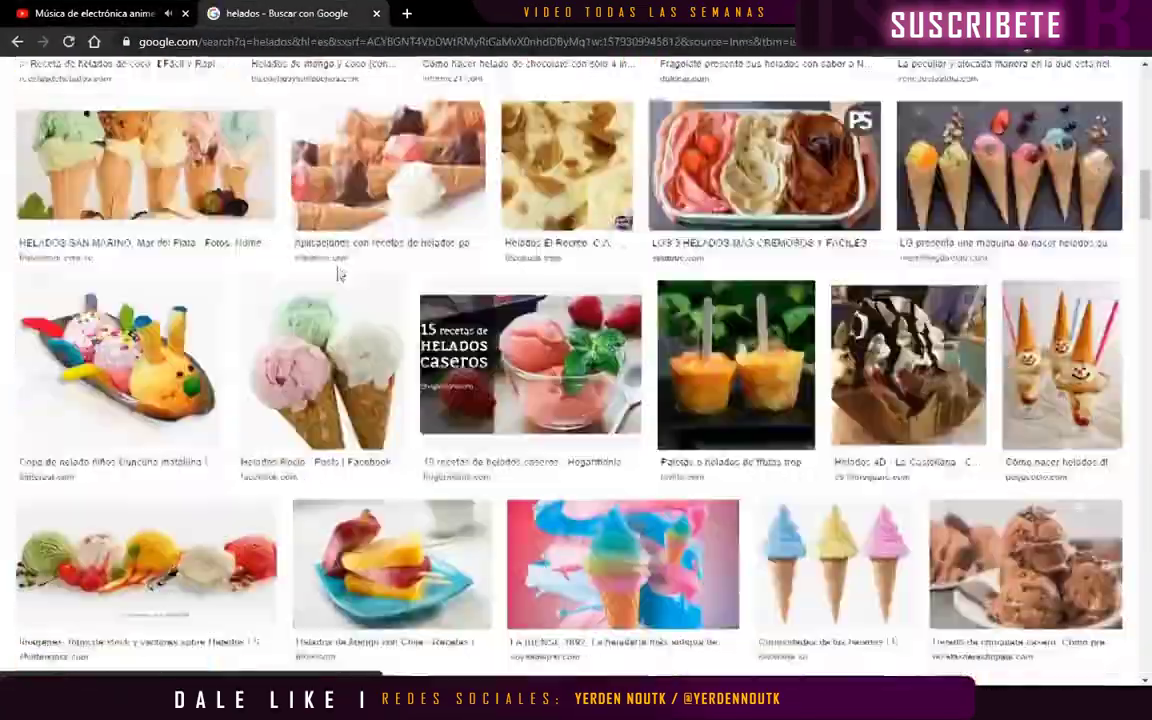
# Step: Search for helados png images and open an ice-cream result
pyautogui.press('Return')
pyautogui.scroll(-3, 406, 222)
pyautogui.click(440, 400)
# Step: Copy the chocolate wafer bowl into the flyer and delete its white background
pyautogui.rightClick(843, 290)
pyautogui.click(890, 481)
pyautogui.hotkey('alt', 'Tab')
pyautogui.hotkey('ctrl', 'v')
pyautogui.click(418, 340)
pyautogui.press('Delete')
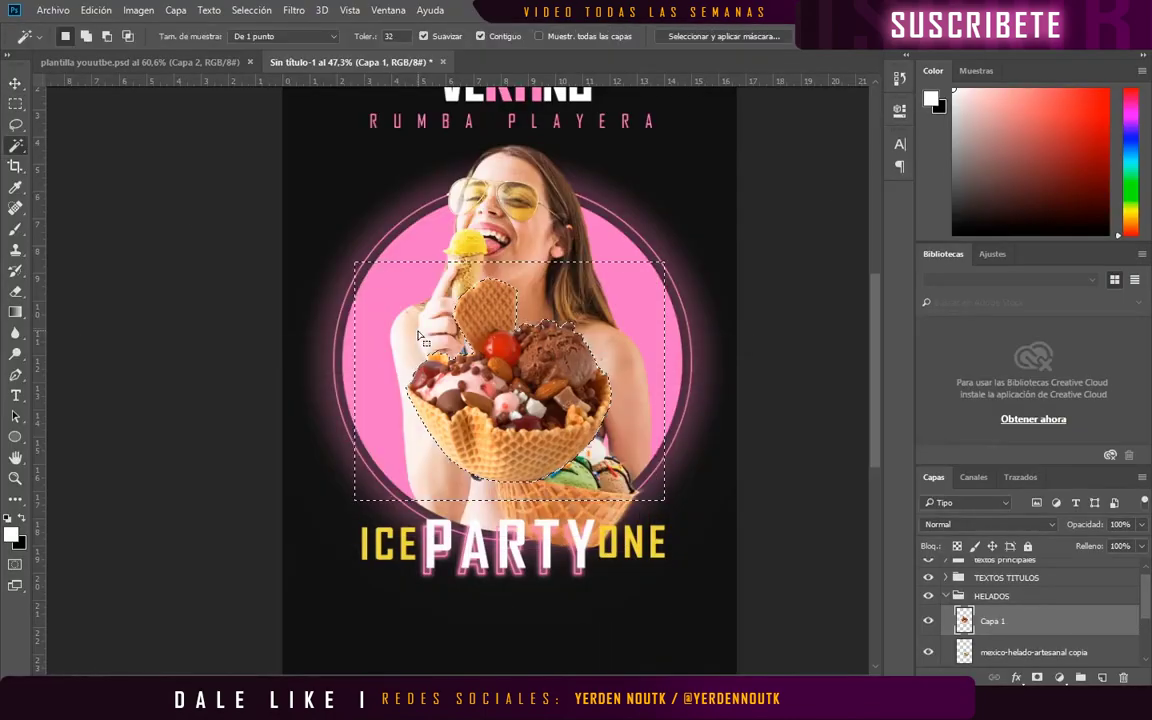
# Step: Move the new bowl to the circle's lower left, shrink it and tilt it anticlockwise
pyautogui.moveTo(585, 380); pyautogui.dragTo(552, 462)
pyautogui.moveTo(372, 460); pyautogui.dragTo(345, 412)
pyautogui.moveTo(520, 360); pyautogui.dragTo(502, 381)
pyautogui.press('Return')
# Step: Darken the second bowl to -15 brightness and duplicate its layer
pyautogui.click(138, 10)
pyautogui.click(370, 49)
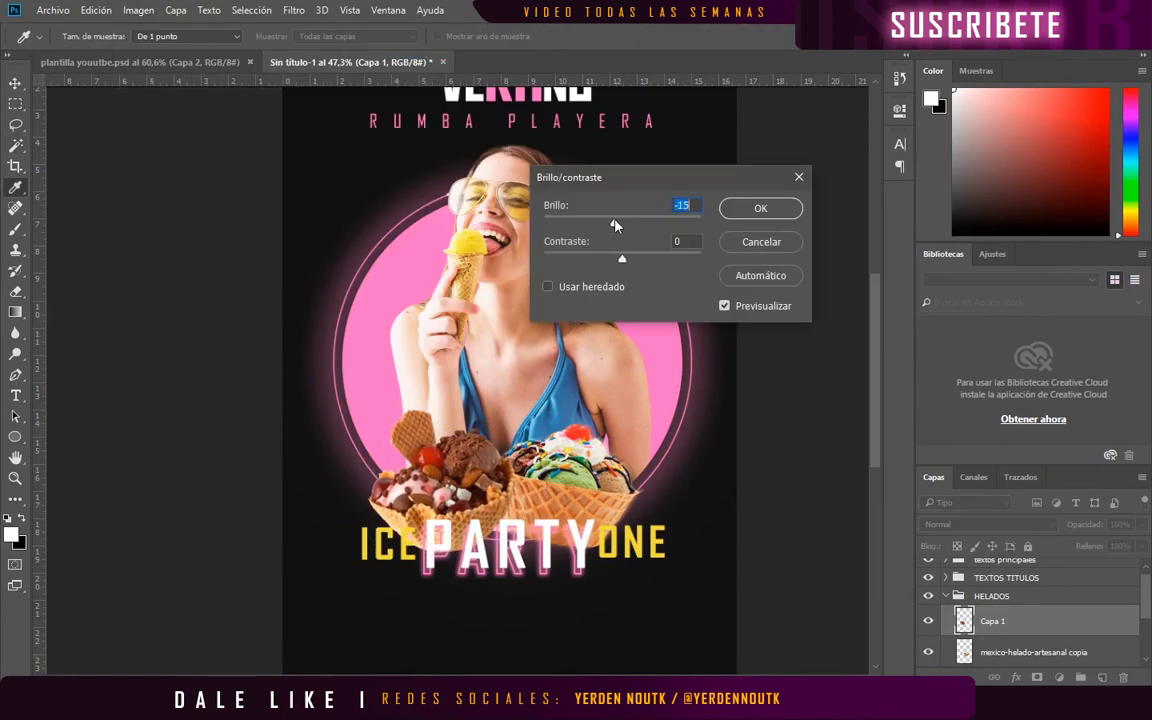
pyautogui.press('Return')
pyautogui.press('w')
pyautogui.hotkey('ctrl', 'j')
# Step: Label the HELADOS group orange
pyautogui.click(293, 10)
pyautogui.press('Escape')
pyautogui.hotkey('ctrl', '-')
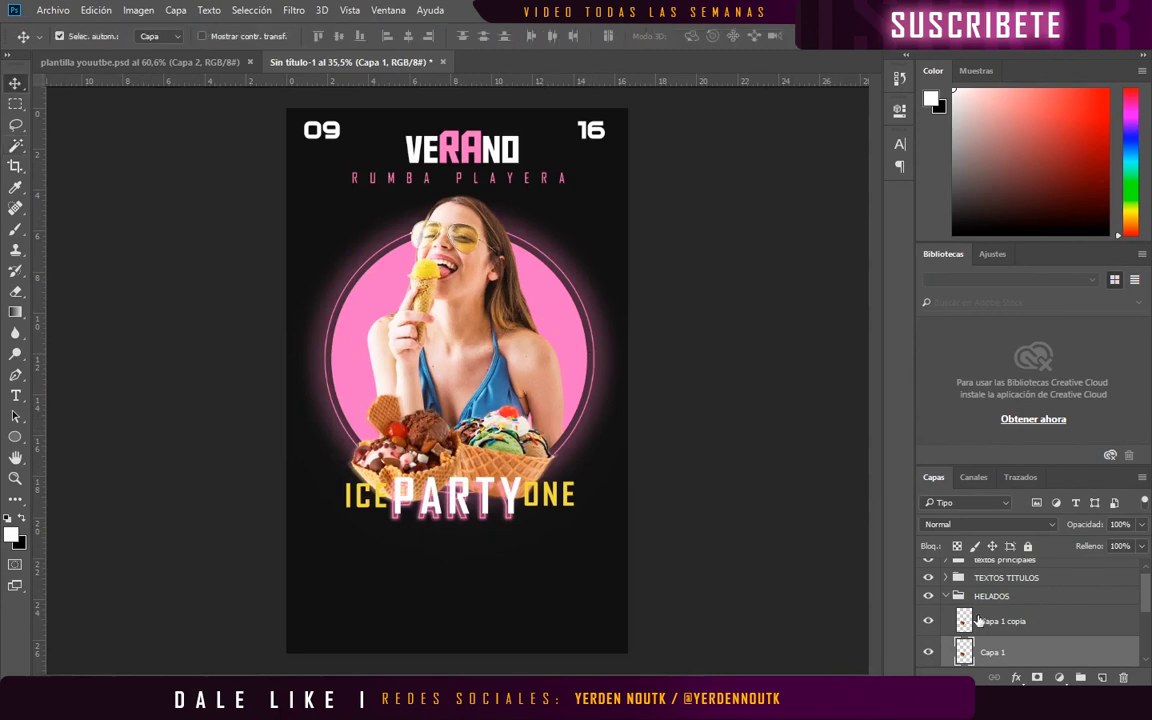
pyautogui.rightClick(991, 596)
pyautogui.click(959, 540)
# Step: Create a new layer inside a group named 'texto bajos'
pyautogui.hotkey('ctrl', 'shift', 'alt', 'n')
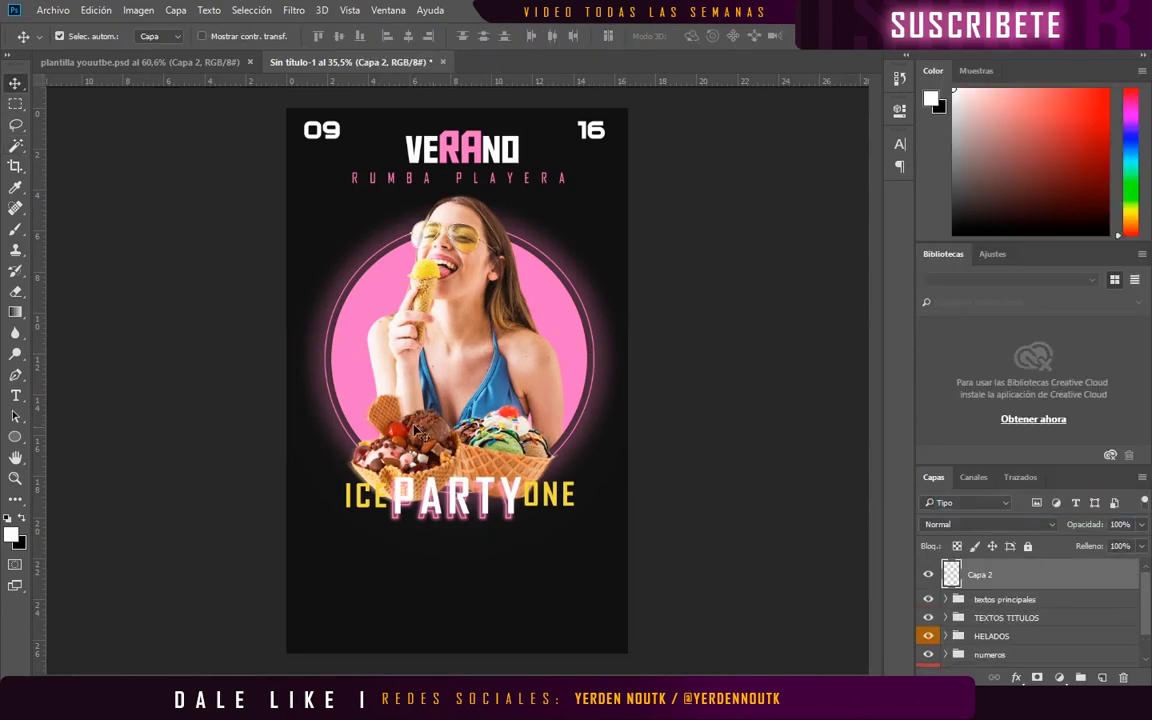
pyautogui.press('t')
pyautogui.hotkey('ctrl', 'g')
pyautogui.write('bajos')
pyautogui.press('Return')
pyautogui.scroll(1, 456, 380)
# Step: Add the white line 'DJ INVITADOS- BARRA LIBRE / 5 HORAS' centred under the title
pyautogui.moveTo(272, 560); pyautogui.dragTo(600, 602)
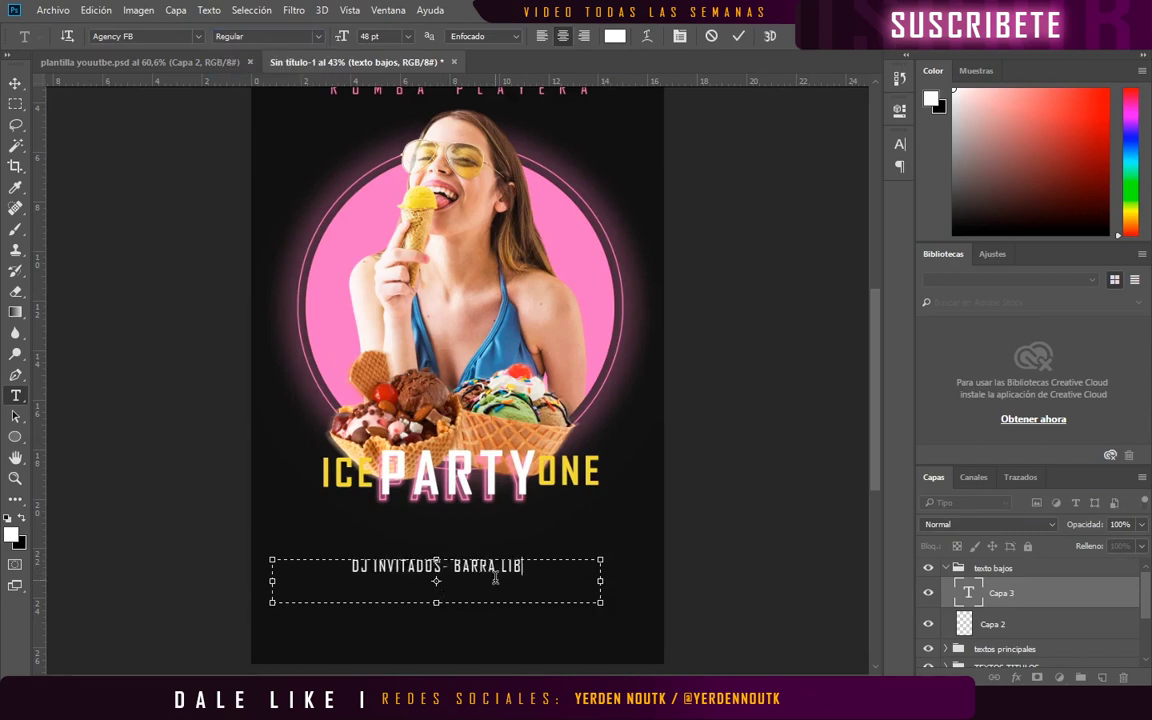
pyautogui.click(738, 36)
pyautogui.press('v')
pyautogui.moveTo(460, 578)
pyautogui.mouseDown()
pyautogui.moveTo(484, 552)
pyautogui.moveTo(458, 551)
pyautogui.mouseUp()
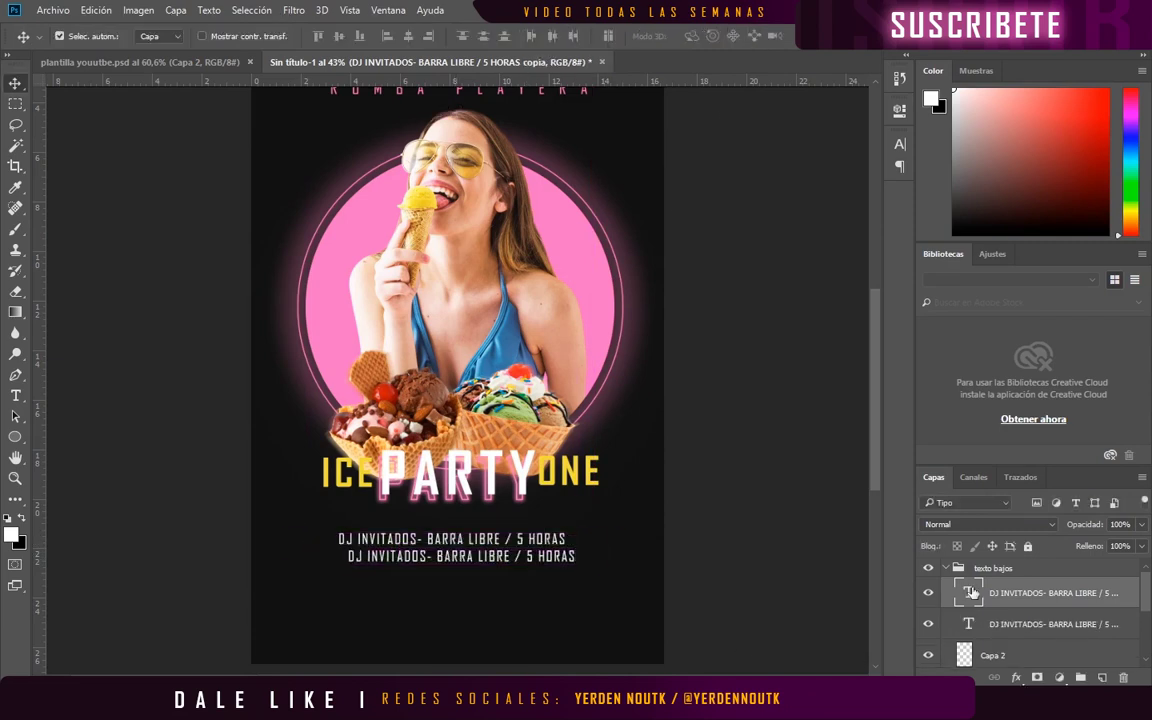
# Step: Retype the duplicated line as yellow 'PUEDES VISITARNOS EN NUESTRAS REDES SOCIALES'
pyautogui.doubleClick(460, 553)
pyautogui.press('BackSpace')
pyautogui.write('S EN NUESTRAS REDES SOCIALES')
pyautogui.moveTo(634, 555); pyautogui.dragTo(506, 555)
pyautogui.click(614, 36)
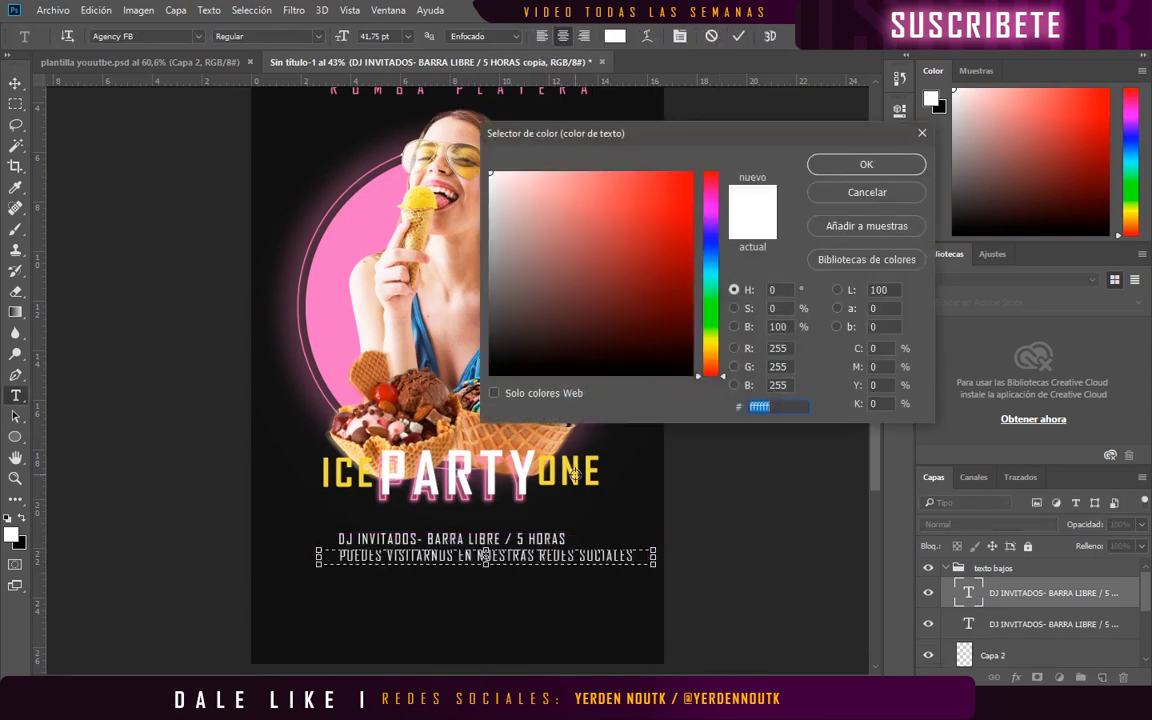
pyautogui.click(828, 163)
pyautogui.hotkey('ctrl', 'Return')
pyautogui.press('v')
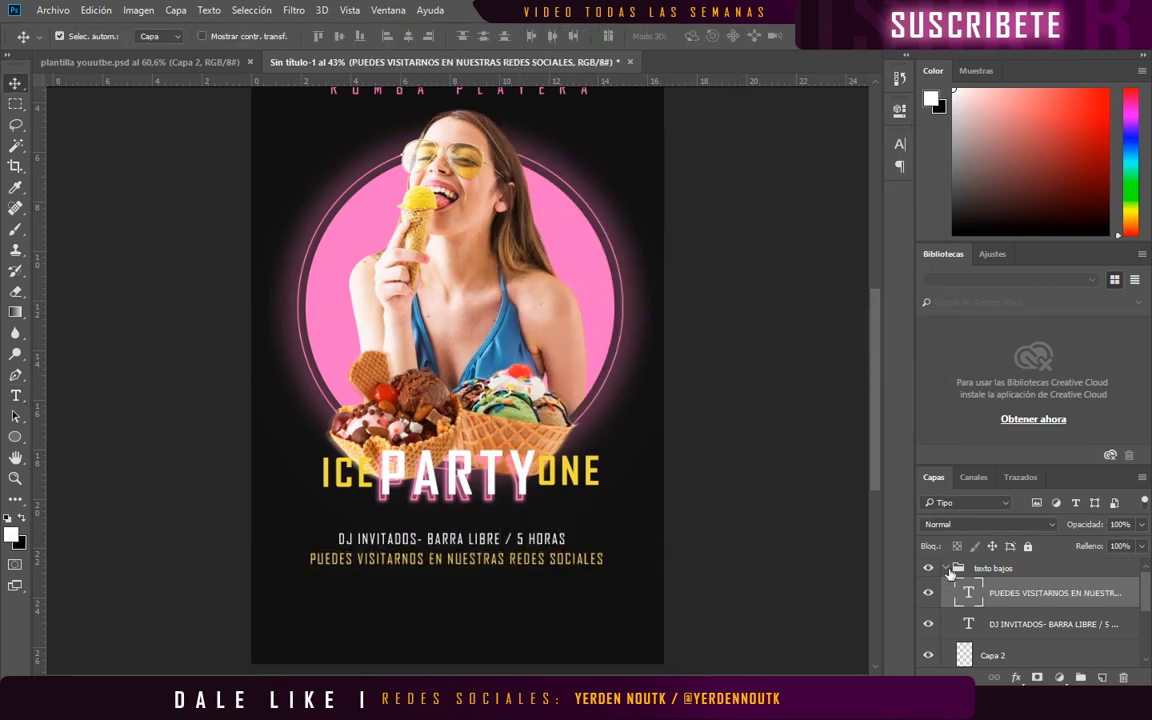
pyautogui.rightClick(950, 568)
# Step: Label texto bajos green and place the Ministry of Sound logo, shrunk at the bottom
pyautogui.click(1002, 496)
pyautogui.click(53, 10)
pyautogui.click(100, 290)
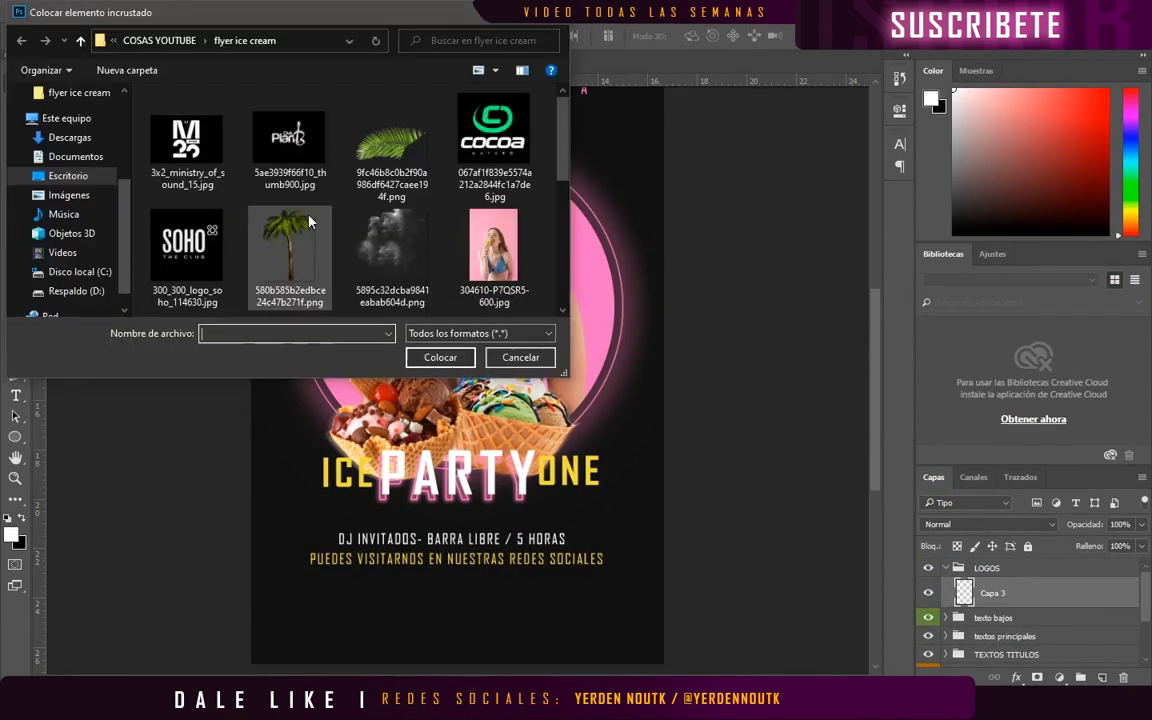
pyautogui.doubleClick(187, 140)
pyautogui.press('Return')
pyautogui.click(138, 10)
pyautogui.press('Escape')
pyautogui.moveTo(508, 346); pyautogui.dragTo(457, 519)
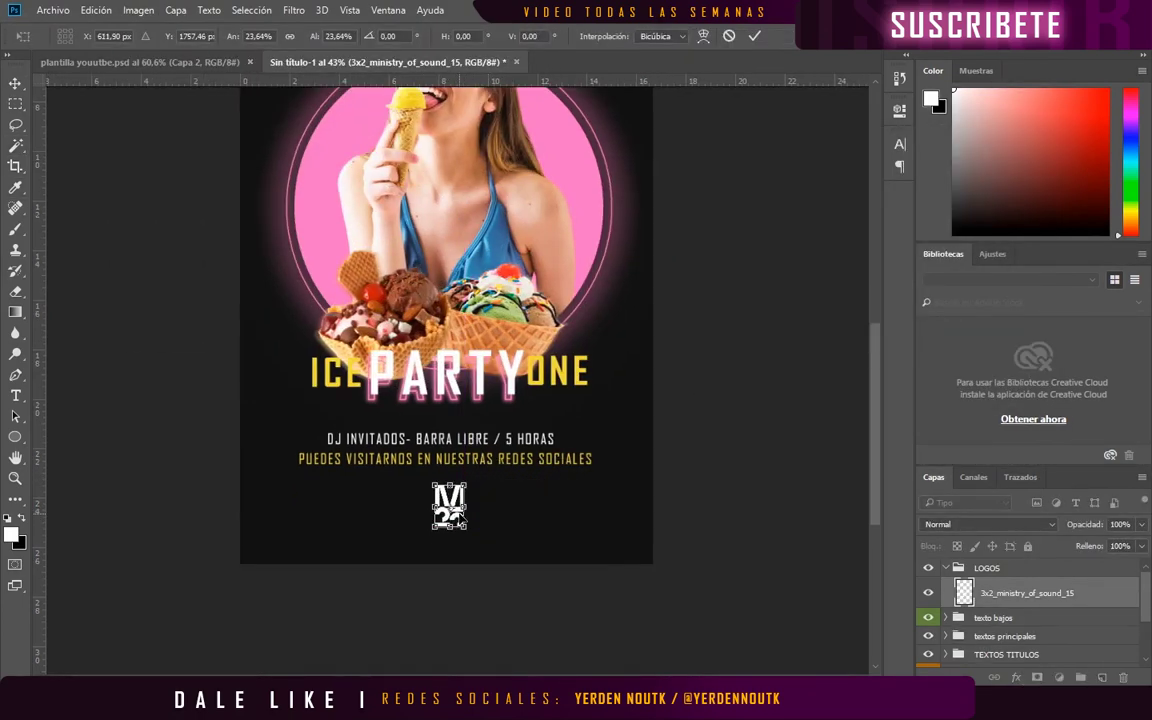
# Step: Place the Club PlanB logo, shrunk beside the M logo
pyautogui.doubleClick(362, 129)
pyautogui.press('Return')
pyautogui.scroll(3, 412, 306)
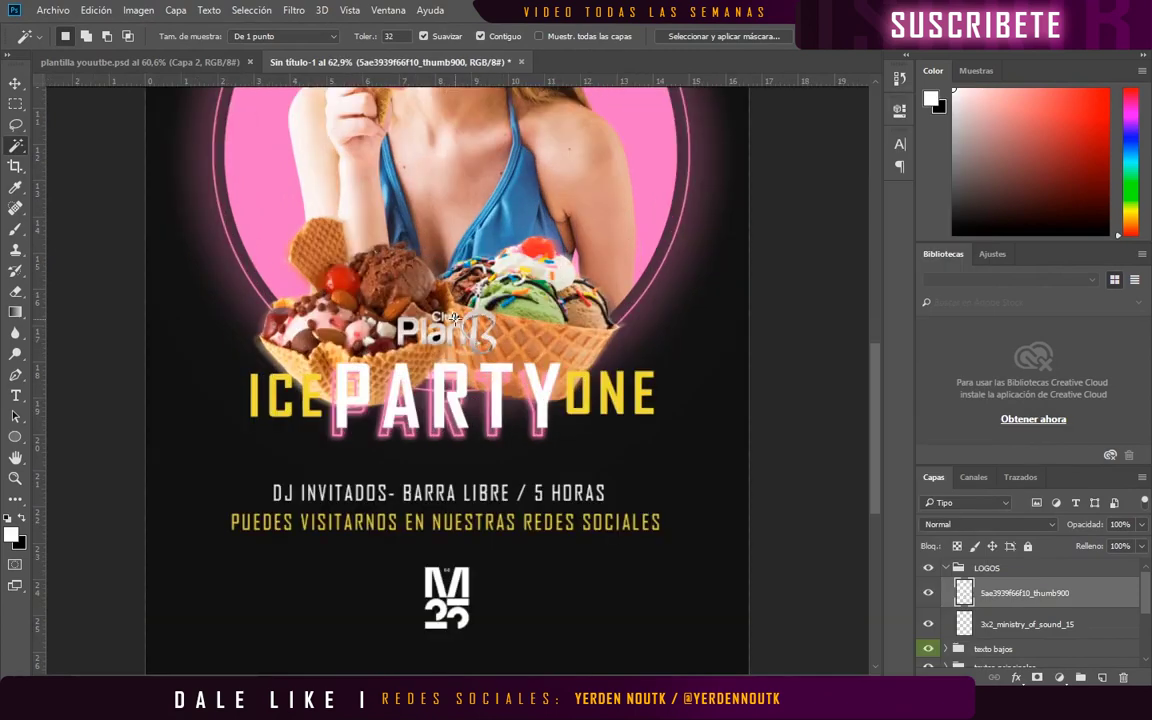
pyautogui.click(138, 10)
pyautogui.press('Escape')
pyautogui.hotkey('ctrl', 't')
pyautogui.moveTo(496, 312)
pyautogui.mouseDown()
pyautogui.moveTo(460, 322)
pyautogui.moveTo(550, 578)
pyautogui.mouseUp()
pyautogui.click(753, 36)
# Step: Place the SOHO logo, delete its black background and adjust its hue/saturation
pyautogui.click(53, 10)
pyautogui.click(154, 306)
pyautogui.doubleClick(180, 231)
pyautogui.click(623, 36)
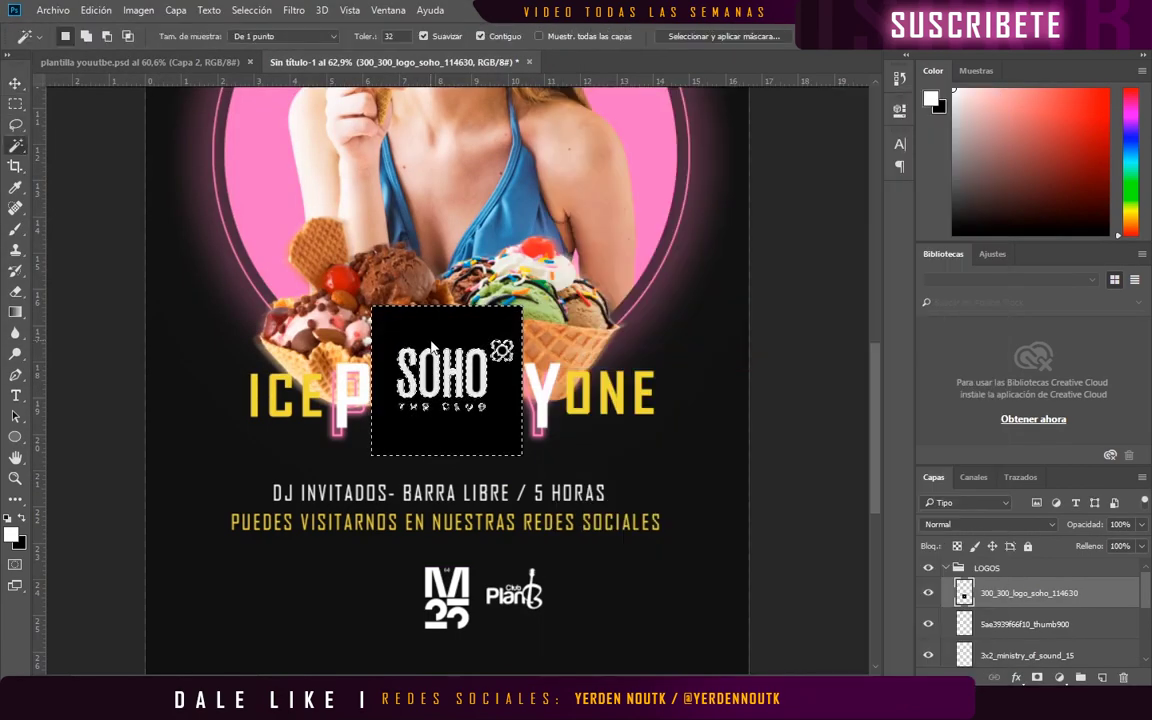
pyautogui.click(432, 346)
pyautogui.press('Delete')
pyautogui.scroll(3, 467, 382)
pyautogui.click(138, 10)
pyautogui.click(400, 134)
pyautogui.click(1003, 165)
# Step: Shrink the SOHO logo left of the M logo and collapse the LOGOS group
pyautogui.hotkey('ctrl', 't')
pyautogui.scroll(-3, 425, 410)
pyautogui.moveTo(430, 200); pyautogui.dragTo(360, 527)
pyautogui.click(754, 36)
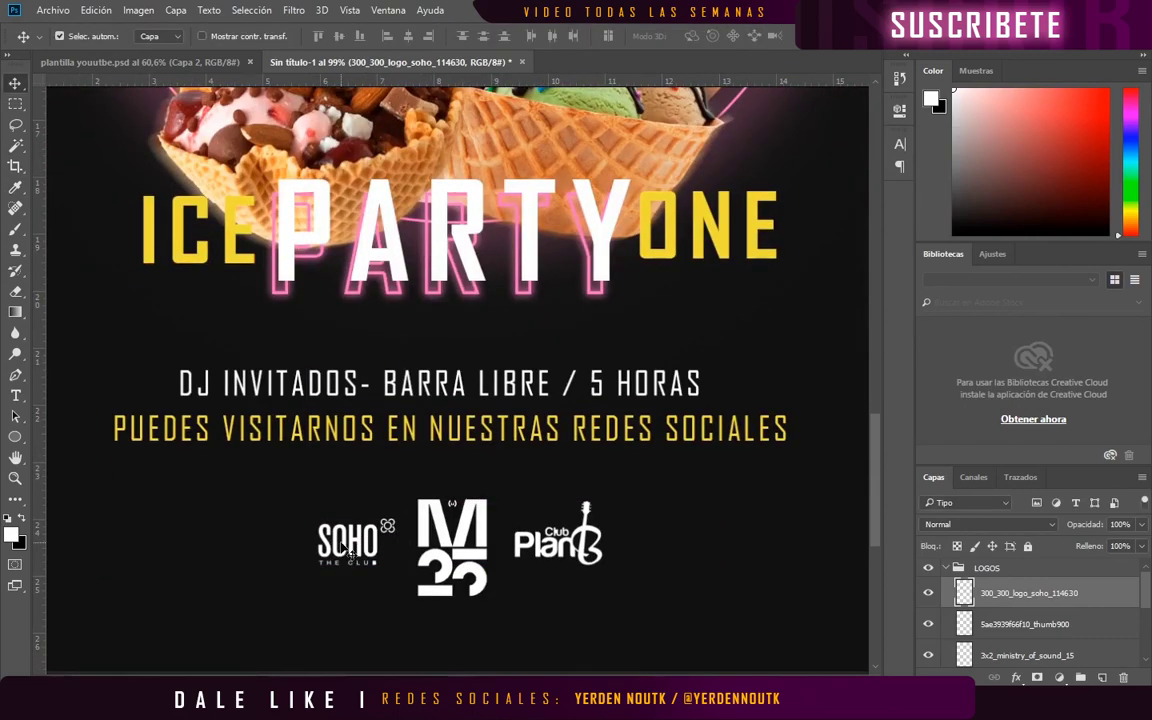
pyautogui.scroll(-3, 457, 380)
pyautogui.scroll(-2, 457, 380)
pyautogui.click(946, 567)
pyautogui.rightClick(990, 567)
# Step: Label the LOGOS group violet, then place a smoke image and colourise it pink
pyautogui.click(967, 537)
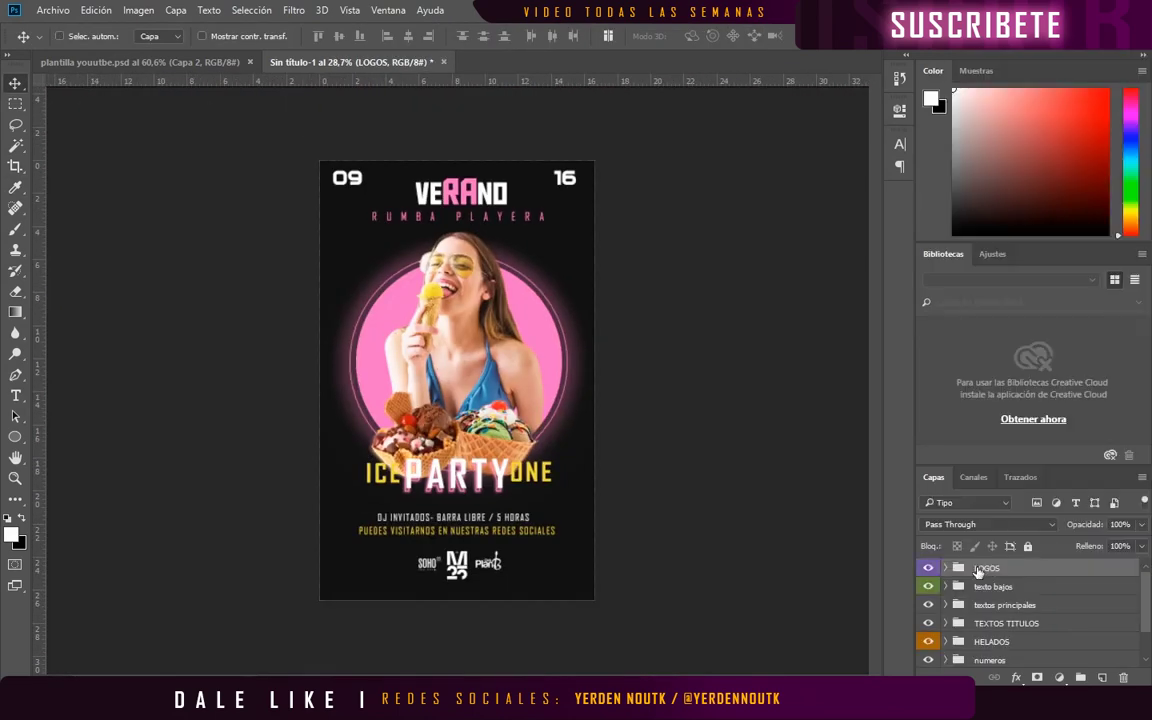
pyautogui.click(53, 10)
pyautogui.click(90, 306)
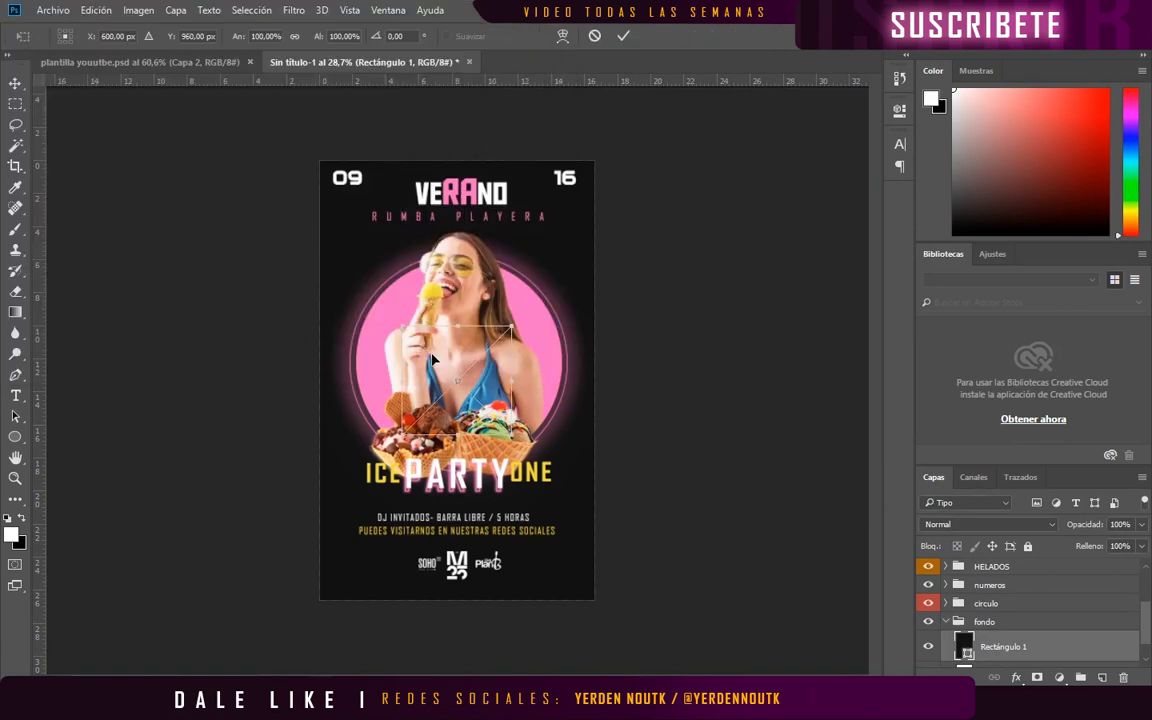
pyautogui.press('Return')
pyautogui.click(175, 10)
pyautogui.click(420, 140)
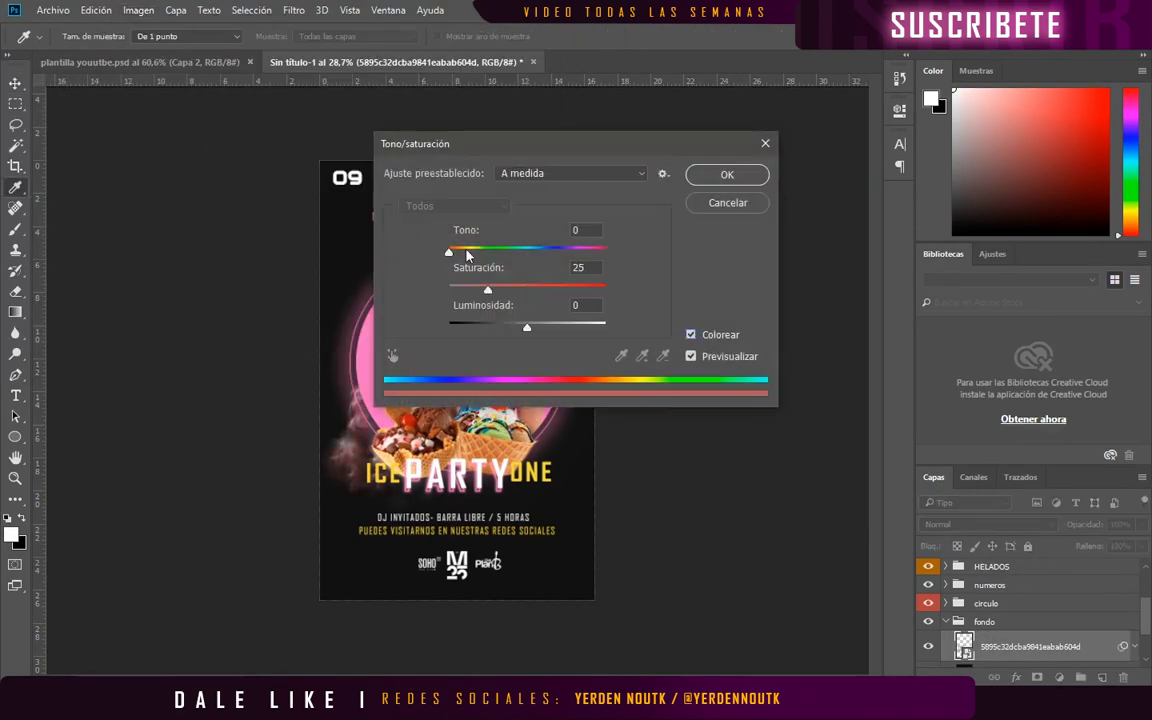
pyautogui.press('Return')
# Step: Duplicate the layer and distort one corner of the copy
pyautogui.hotkey('ctrl', 'j')
pyautogui.hotkey('ctrl', 't')
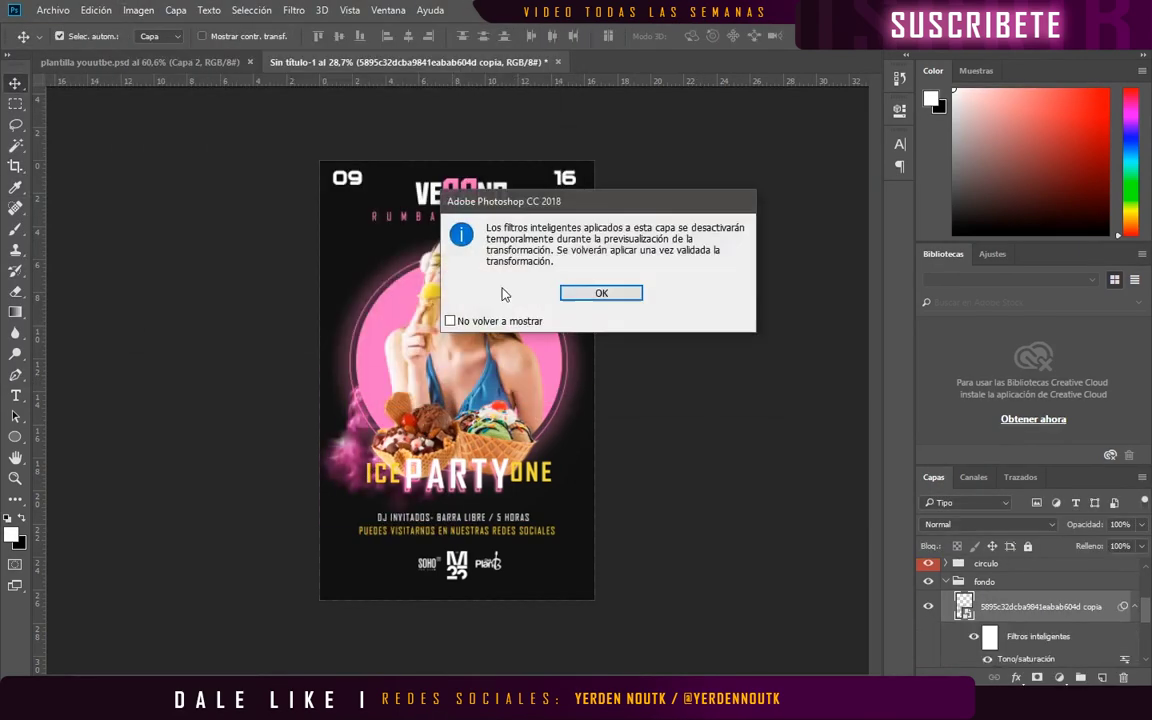
pyautogui.press('Return')
pyautogui.moveTo(604, 432); pyautogui.dragTo(618, 409)
pyautogui.click(626, 38)
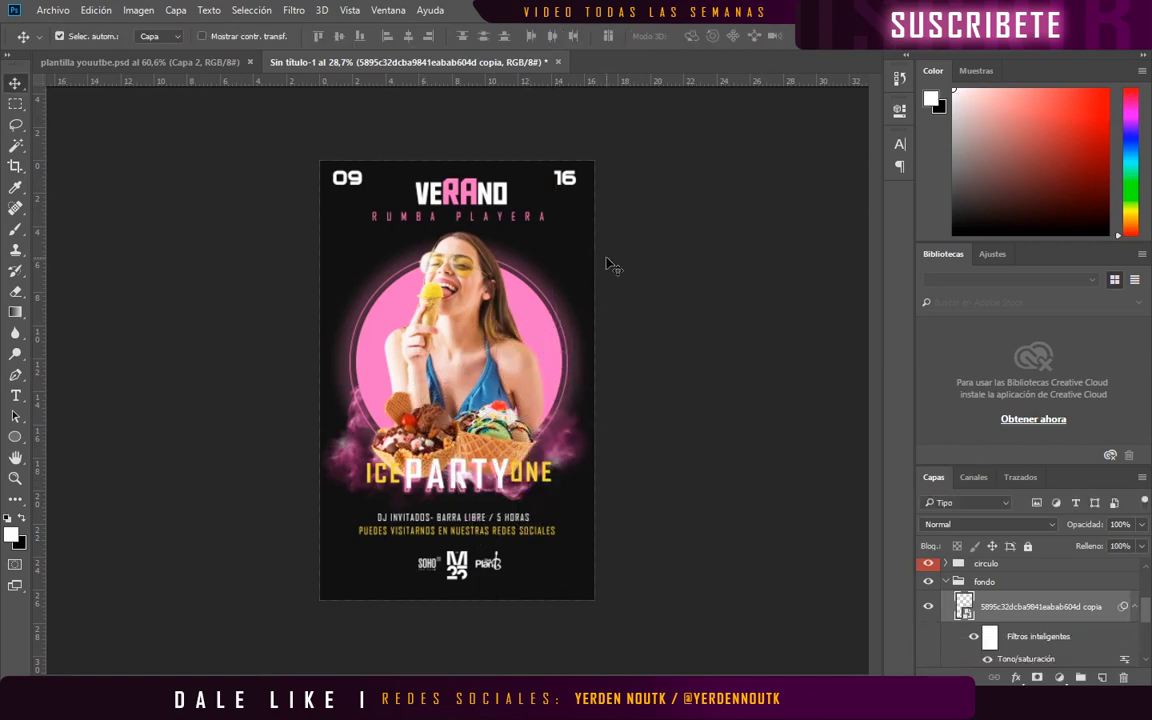
pyautogui.hotkey('ctrl', 't')
pyautogui.press('Escape')
# Step: Rasterize the copy, rotate it to the other side and nudge it right and down
pyautogui.rightClick(1040, 606)
pyautogui.click(745, 201)
pyautogui.hotkey('ctrl', 't')
pyautogui.moveTo(580, 540)
pyautogui.mouseDown()
pyautogui.moveTo(381, 494)
pyautogui.moveTo(634, 305)
pyautogui.mouseUp()
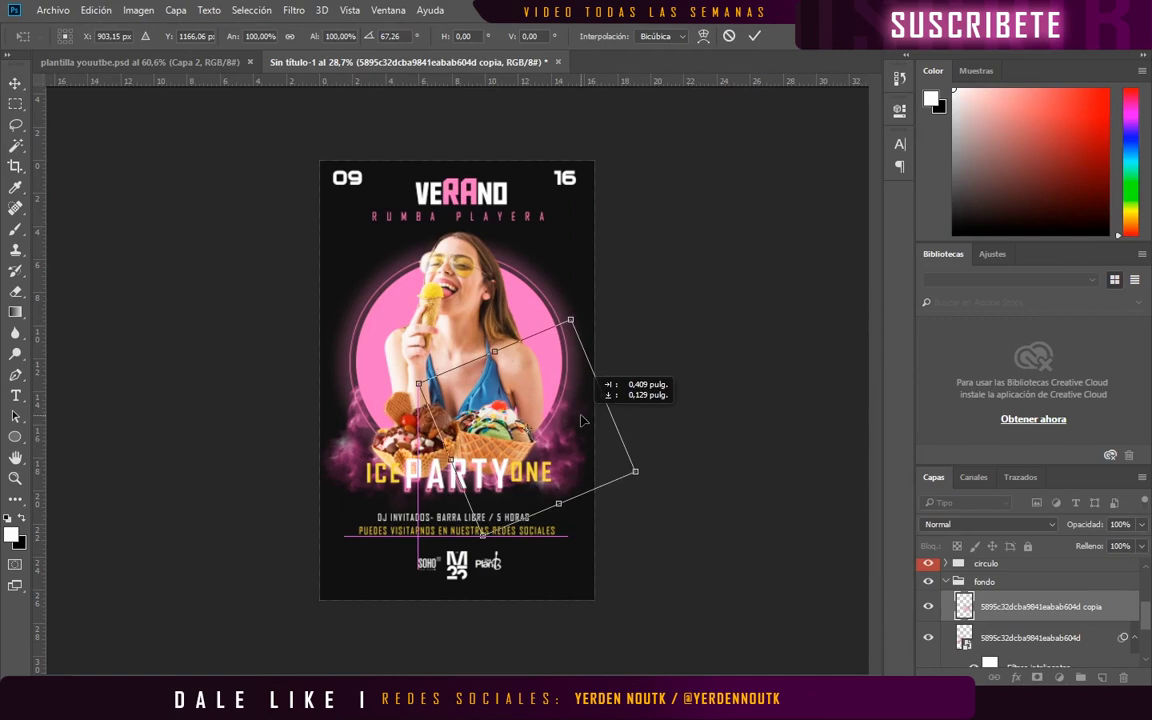
pyautogui.moveTo(556, 458); pyautogui.dragTo(593, 460)
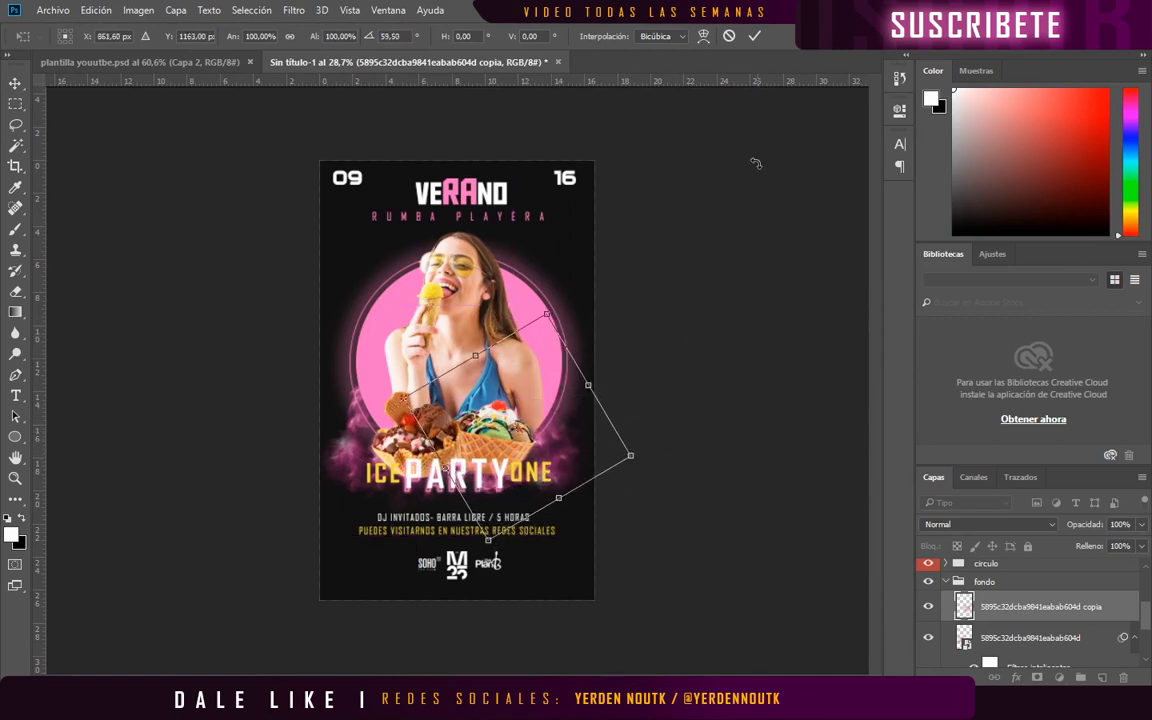
pyautogui.press('Return')
# Step: Rotate the second ice-cream copy into place beside the bowls
pyautogui.scroll(3, 1010, 619)
pyautogui.click(1040, 628)
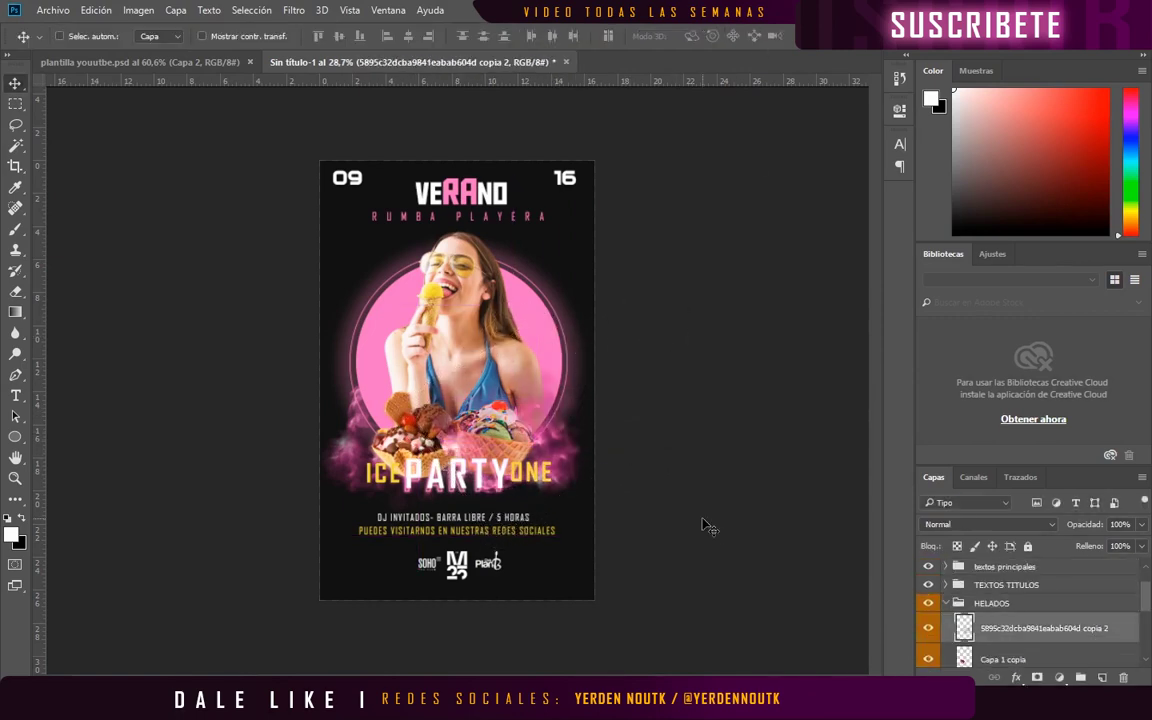
pyautogui.hotkey('ctrl', 't')
pyautogui.moveTo(600, 385); pyautogui.dragTo(617, 324)
pyautogui.press('Return')
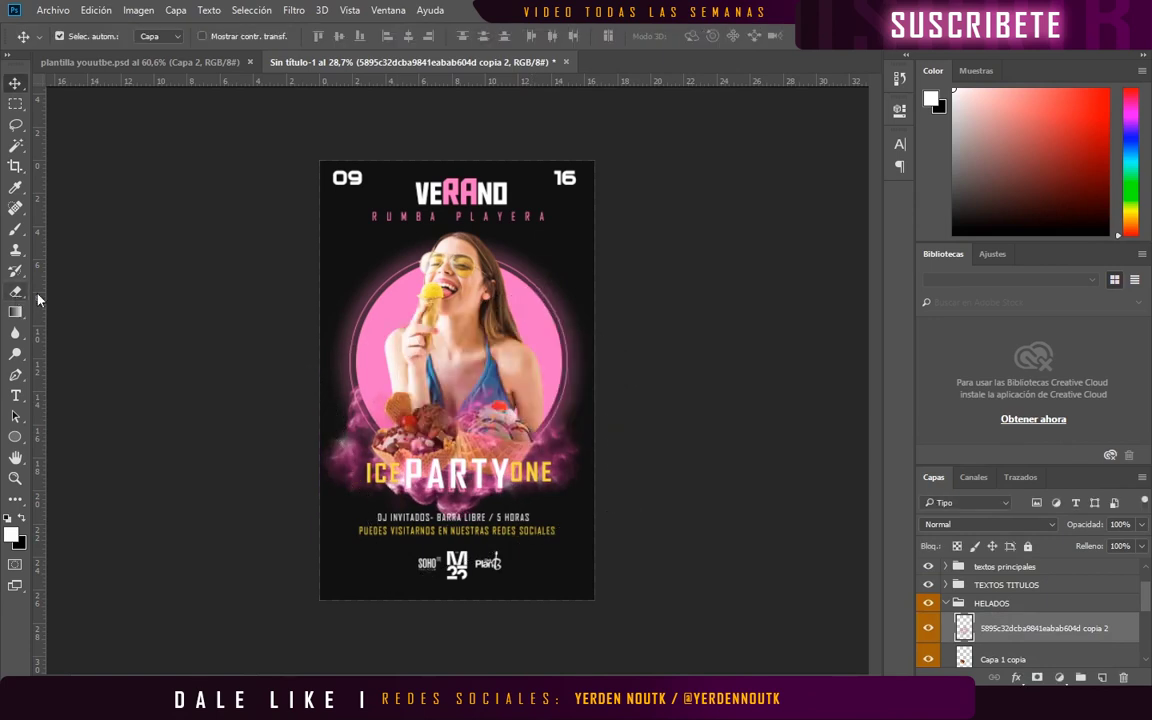
# Step: Set up the Eraser with a soft brush, then select the pink circle layer
pyautogui.press('e')
pyautogui.rightClick(405, 340)
pyautogui.press('Escape')
pyautogui.scroll(2, 460, 391)
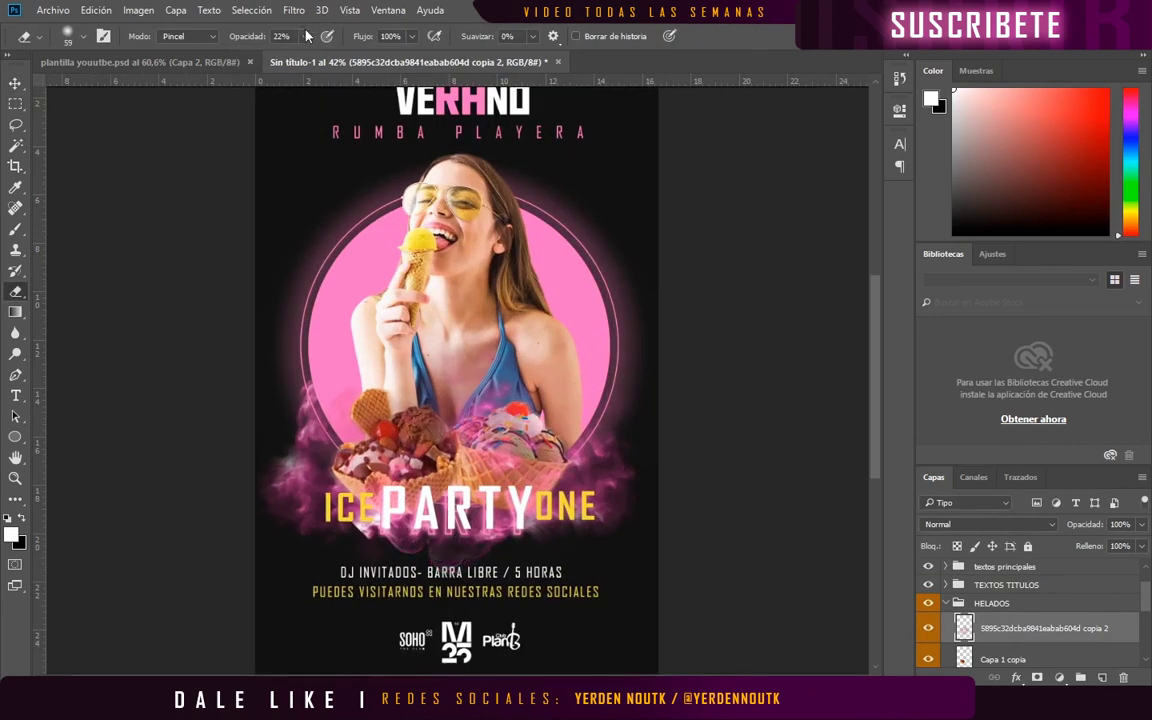
pyautogui.click(9, 82)
pyautogui.hotkey('ctrl', '0')
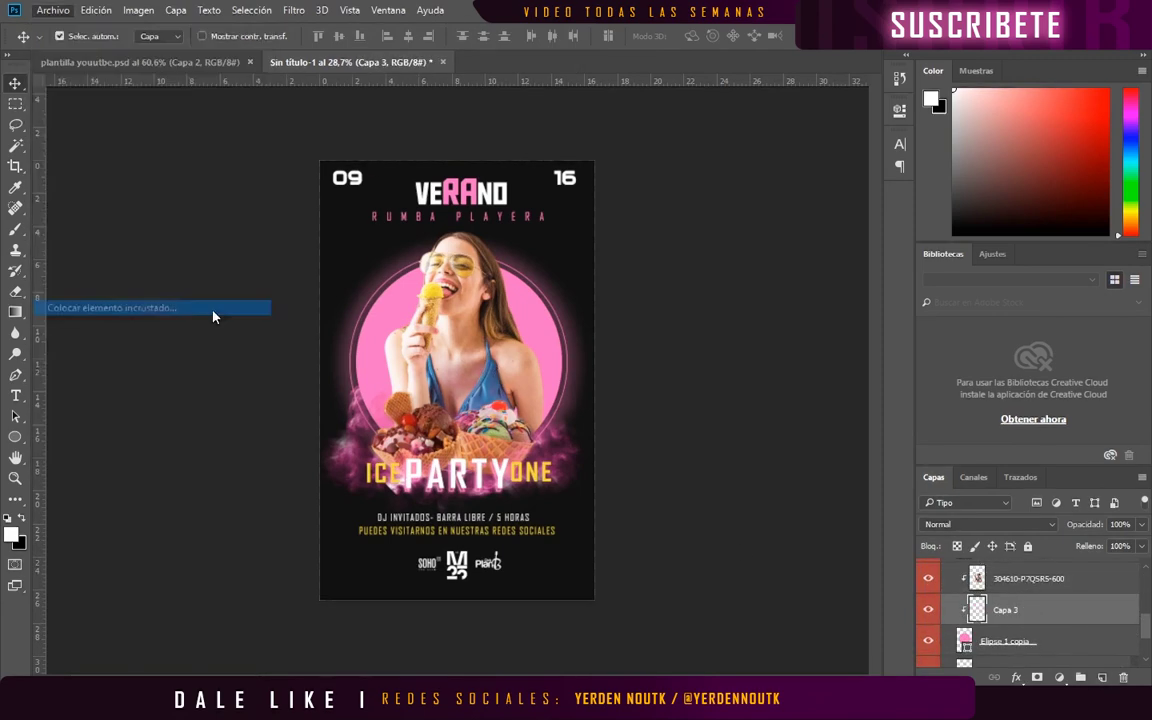
# Step: Place the palm-tree image, enlarged and rotated onto the circle's left side
pyautogui.click(213, 316)
pyautogui.moveTo(527, 360); pyautogui.dragTo(643, 308)
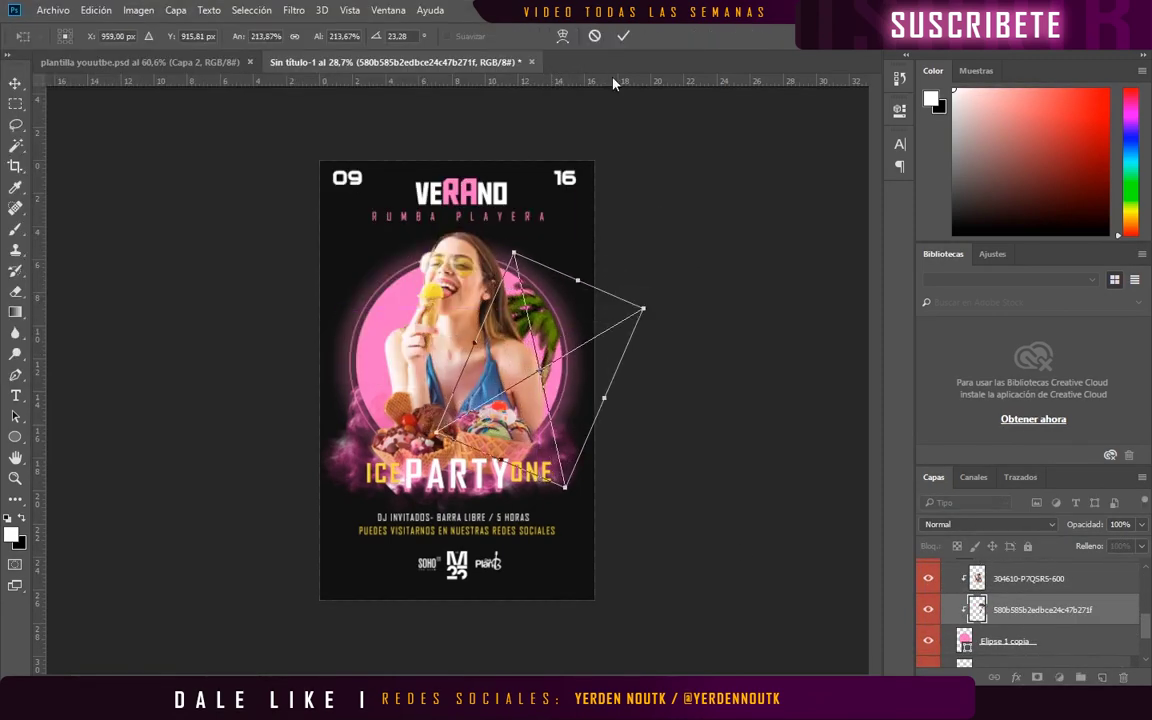
pyautogui.moveTo(763, 325); pyautogui.dragTo(600, 262)
pyautogui.moveTo(570, 345); pyautogui.dragTo(340, 350)
pyautogui.press('Return')
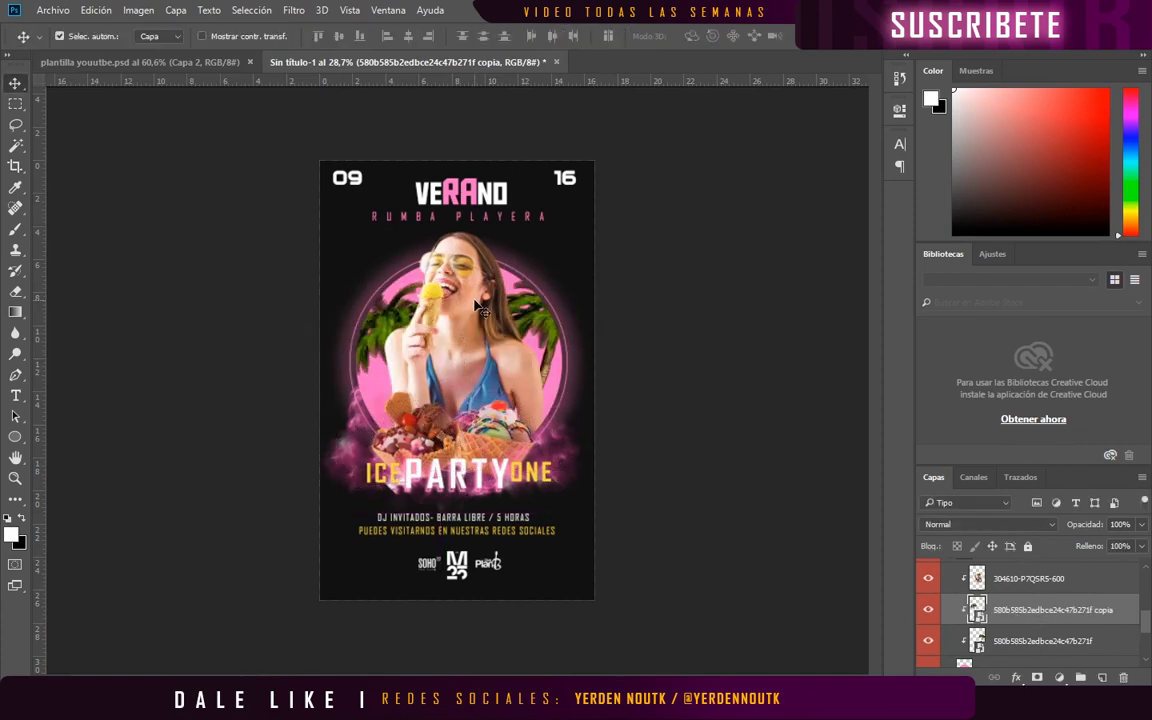
# Step: Create the HOJAS group and place a rotated palm leaf on the poster's right edge
pyautogui.scroll(2, 946, 610)
pyautogui.scroll(2, 946, 620)
pyautogui.click(1102, 678)
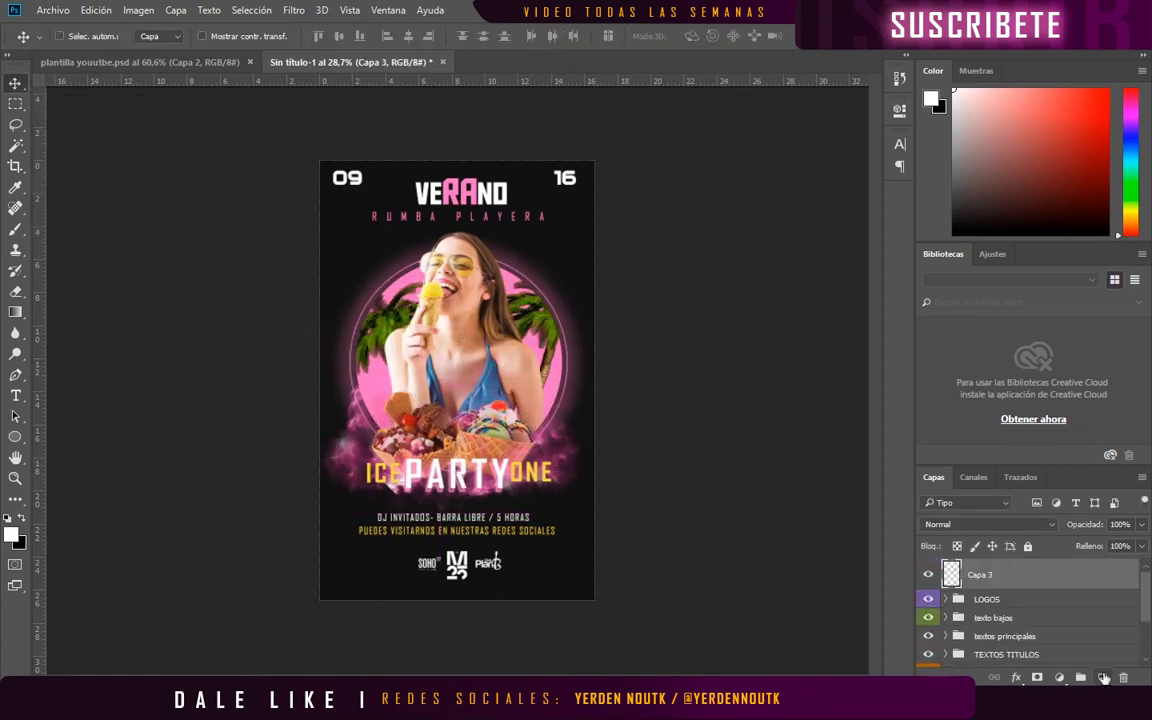
pyautogui.write('HOJAS')
pyautogui.press('Return')
pyautogui.click(437, 357)
pyautogui.moveTo(596, 196)
pyautogui.mouseDown()
pyautogui.moveTo(643, 226)
pyautogui.moveTo(625, 303)
pyautogui.mouseUp()
pyautogui.press('Return')
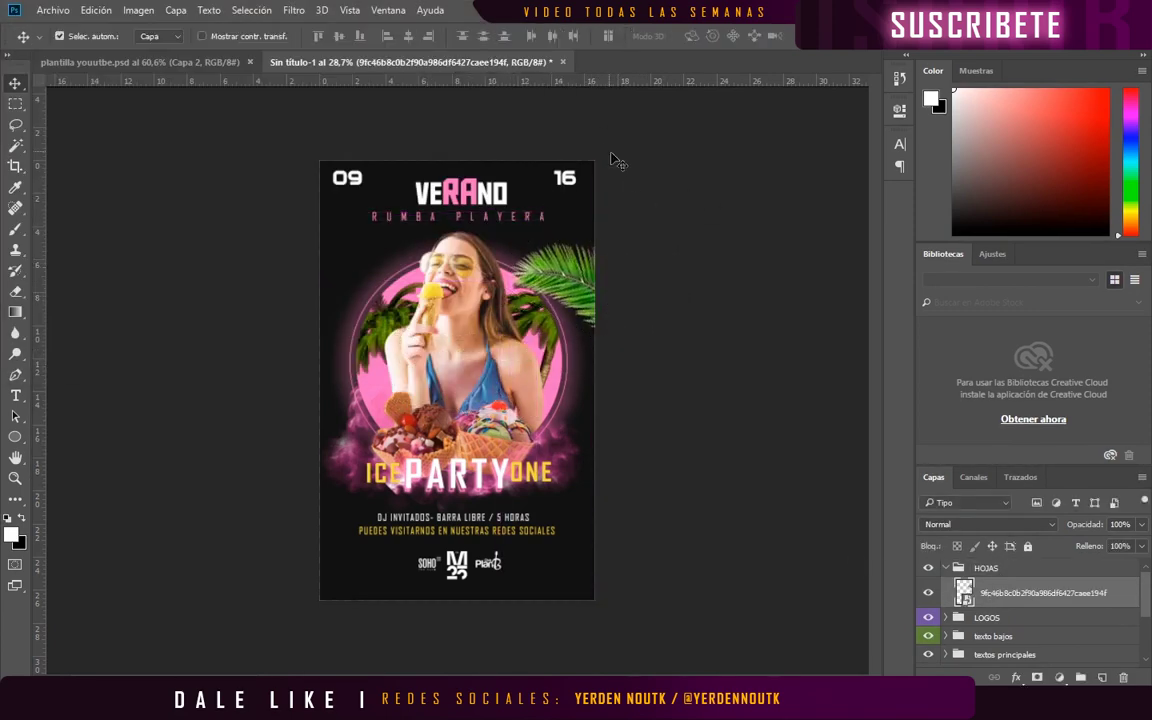
# Step: Darken the leaf with Brightness/Contrast and soften it with a Gaussian Blur
pyautogui.hotkey('ctrl', 'e')
pyautogui.click(138, 10)
pyautogui.click(455, 46)
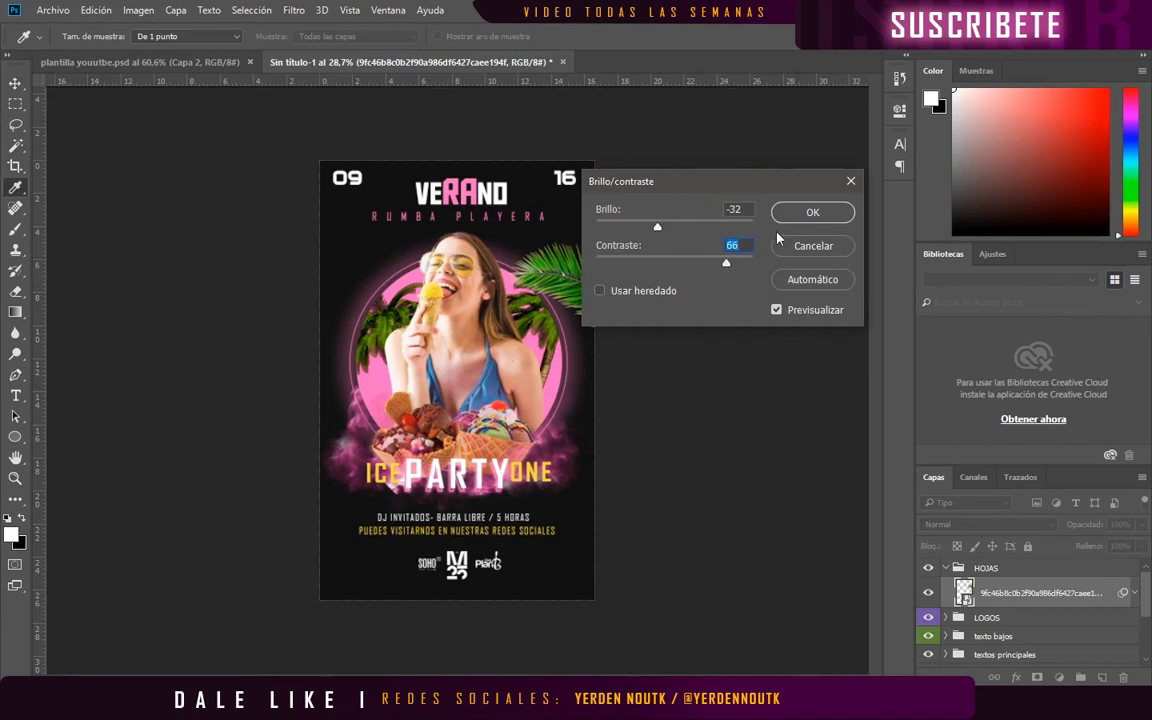
pyautogui.click(812, 212)
pyautogui.click(293, 10)
pyautogui.click(600, 310)
pyautogui.click(915, 262)
# Step: Add rotated leaf copies at the upper left and along the right edge beside ONE
pyautogui.hotkey('ctrl', 'j')
pyautogui.hotkey('ctrl', 't')
pyautogui.moveTo(784, 342)
pyautogui.mouseDown()
pyautogui.moveTo(490, 420)
pyautogui.moveTo(136, 317)
pyautogui.moveTo(563, 165)
pyautogui.mouseUp()
pyautogui.press('Return')
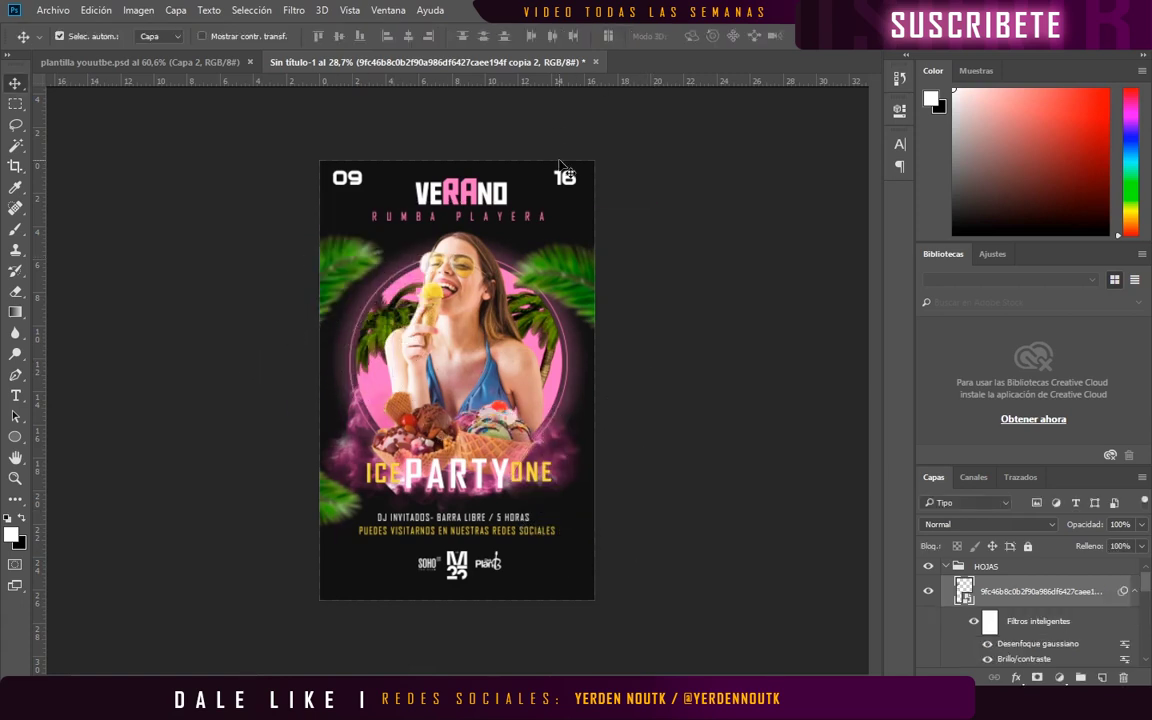
pyautogui.moveTo(345, 503); pyautogui.dragTo(480, 470)
pyautogui.hotkey('ctrl', 't')
pyautogui.moveTo(590, 440); pyautogui.dragTo(588, 497)
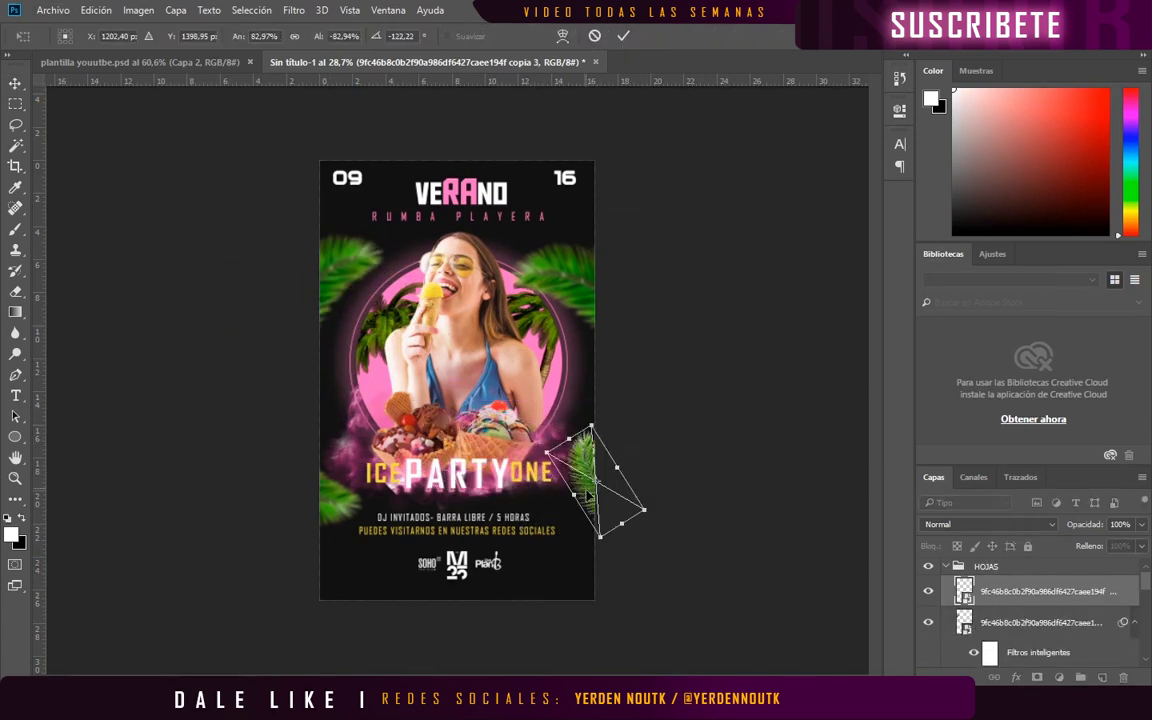
pyautogui.click(619, 38)
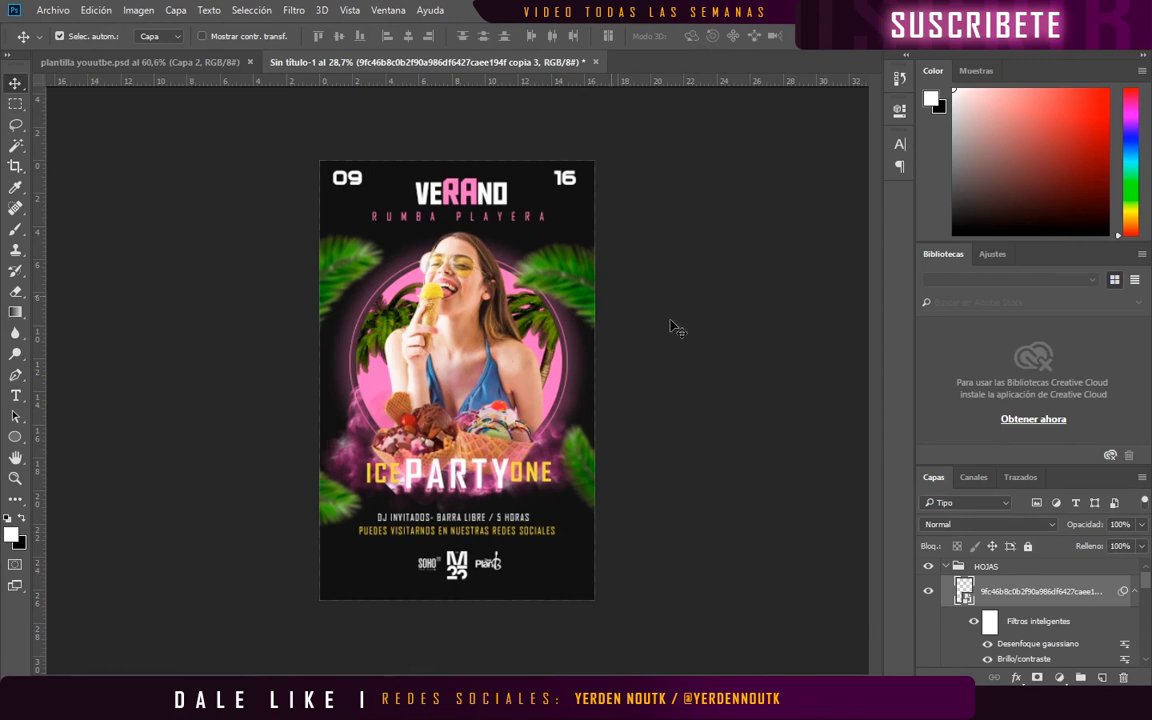
# Step: Rotate another leaf copy along the poster's bottom and collapse the HOJAS group
pyautogui.hotkey('ctrl', 't')
pyautogui.moveTo(550, 641)
pyautogui.mouseDown()
pyautogui.moveTo(545, 625)
pyautogui.moveTo(661, 591)
pyautogui.mouseUp()
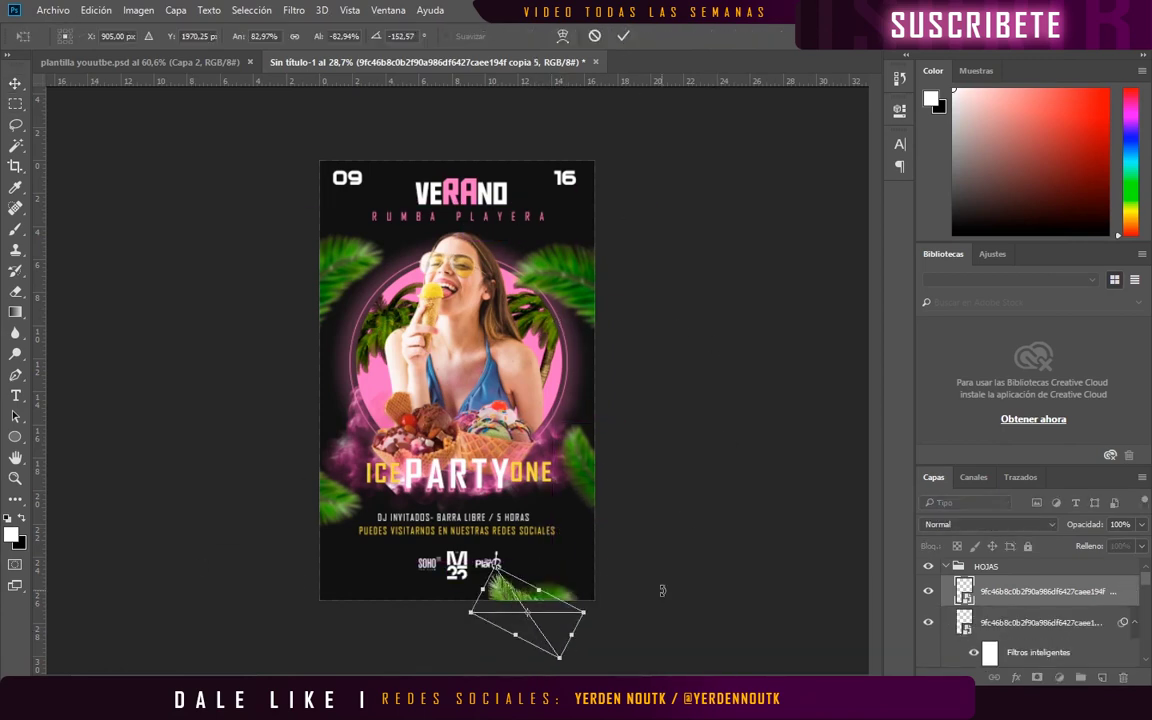
pyautogui.click(623, 35)
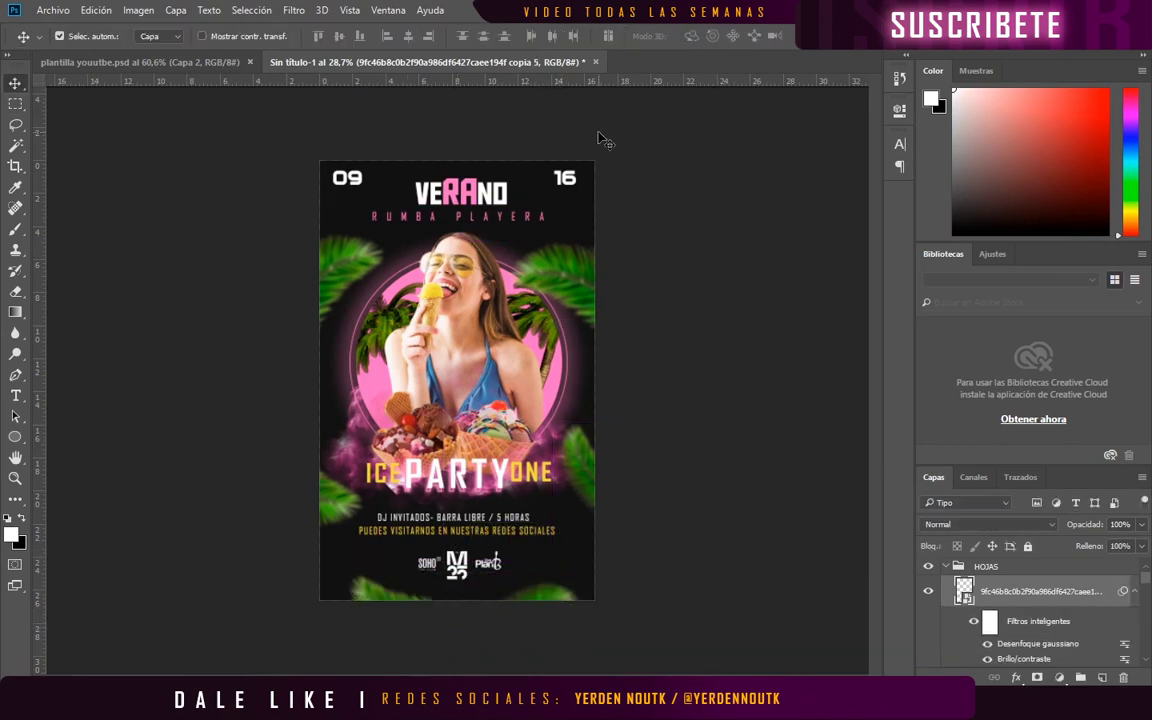
pyautogui.click(945, 566)
pyautogui.rightClick(1000, 580)
pyautogui.click(1009, 594)
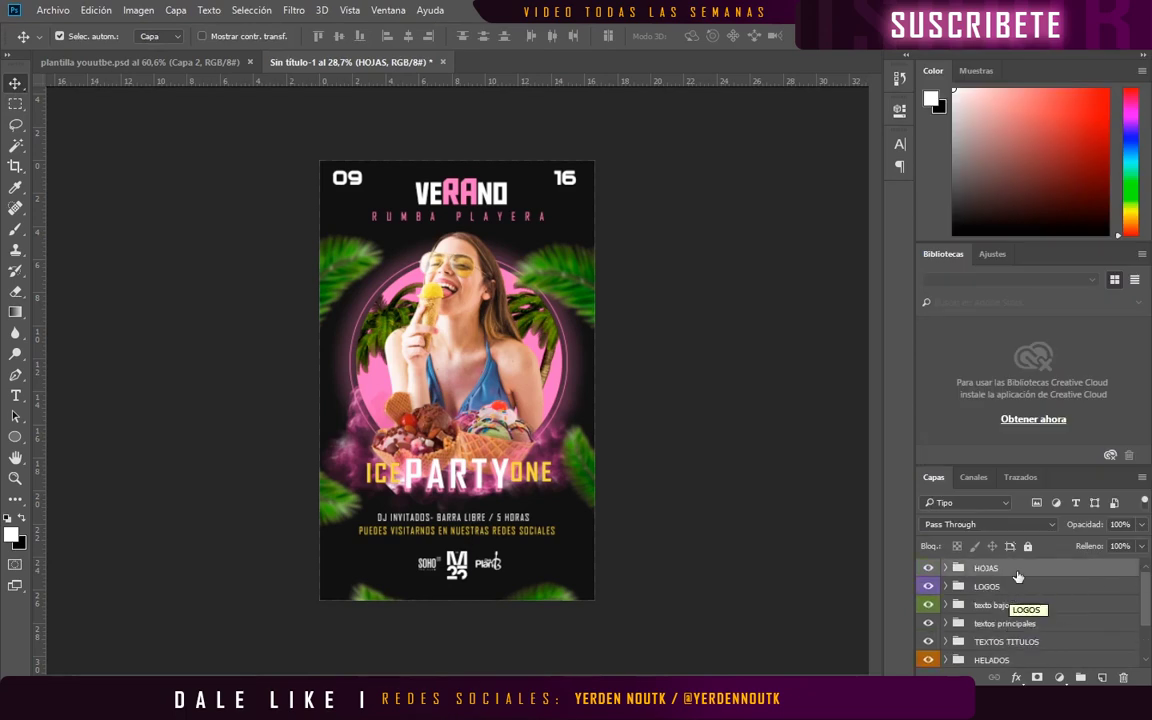
# Step: Draw a thin white vertical bar with the Rectangle tool and turn it diagonal
pyautogui.click(15, 437)
pyautogui.click(150, 35)
pyautogui.moveTo(474, 278); pyautogui.dragTo(476, 478)
pyautogui.hotkey('ctrl', 't')
pyautogui.press('Return')
pyautogui.click(545, 267)
# Step: Duplicate the line into position, then add another copy at the left edge
pyautogui.hotkey('ctrl', 'alt', 't')
pyautogui.moveTo(455, 400); pyautogui.dragTo(562, 342)
pyautogui.press('Return')
pyautogui.hotkey('ctrl', 'j')
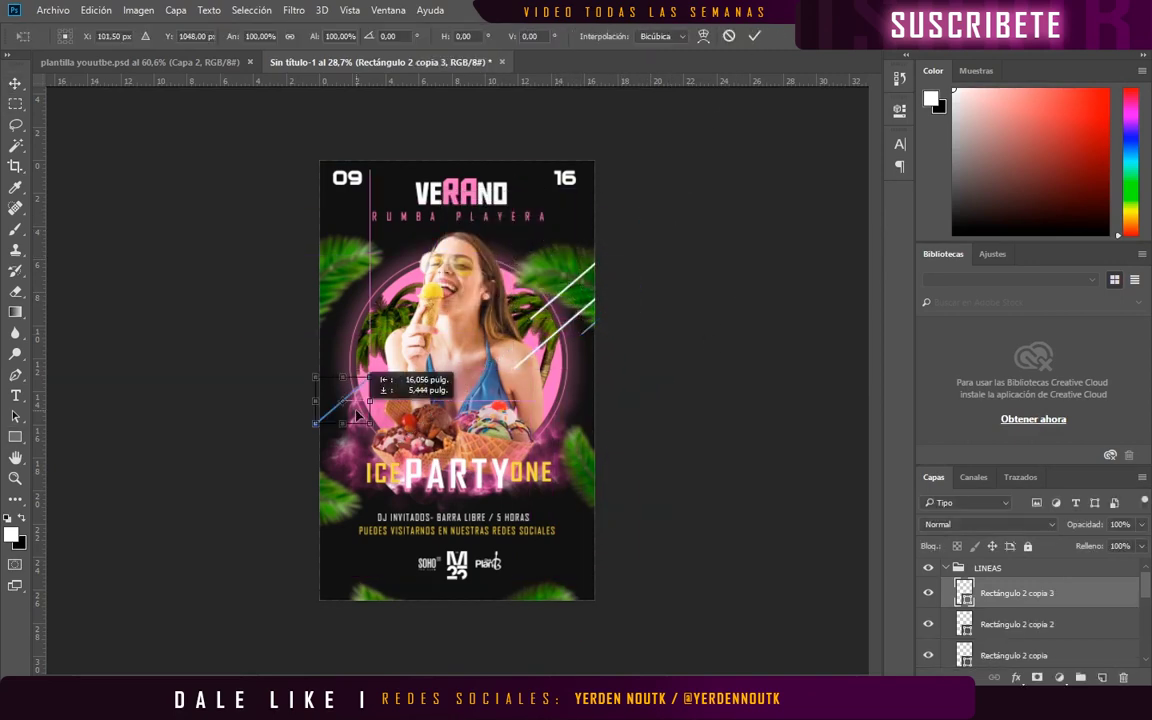
pyautogui.hotkey('ctrl', 'alt', 't')
pyautogui.moveTo(330, 310); pyautogui.dragTo(392, 258)
pyautogui.click(755, 38)
# Step: Add one more line copy on the left side and collapse the LINEAS group
pyautogui.click(352, 265)
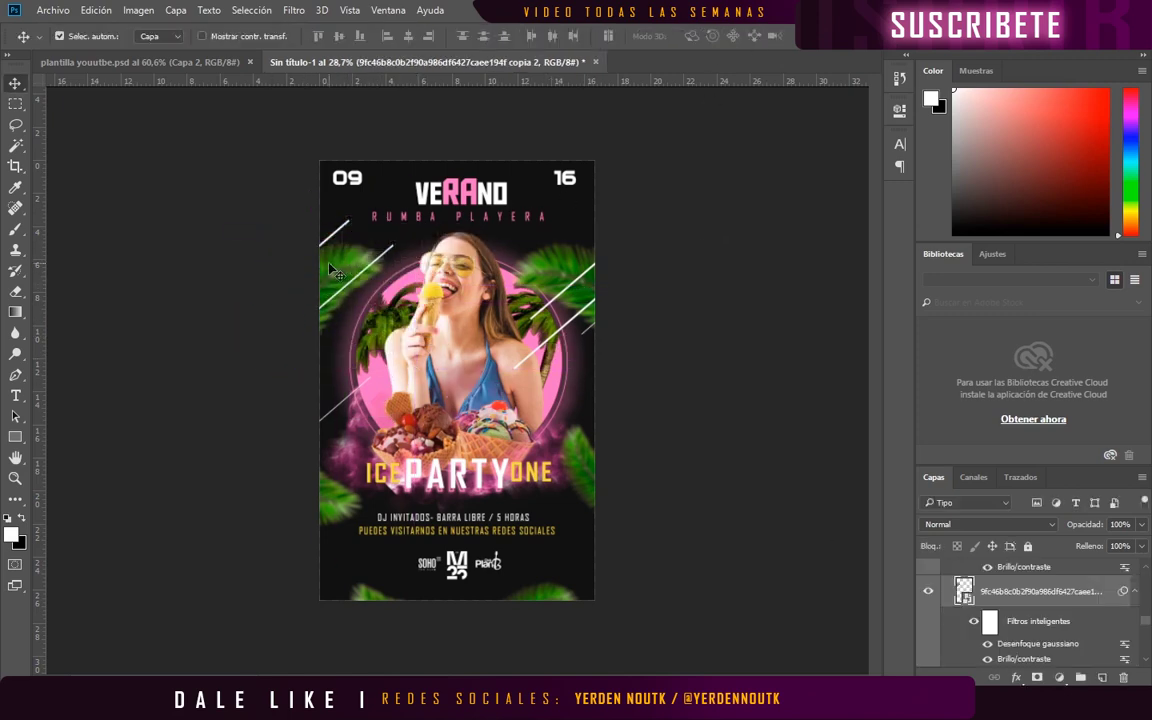
pyautogui.click(586, 325)
pyautogui.hotkey('ctrl', 'alt', 't')
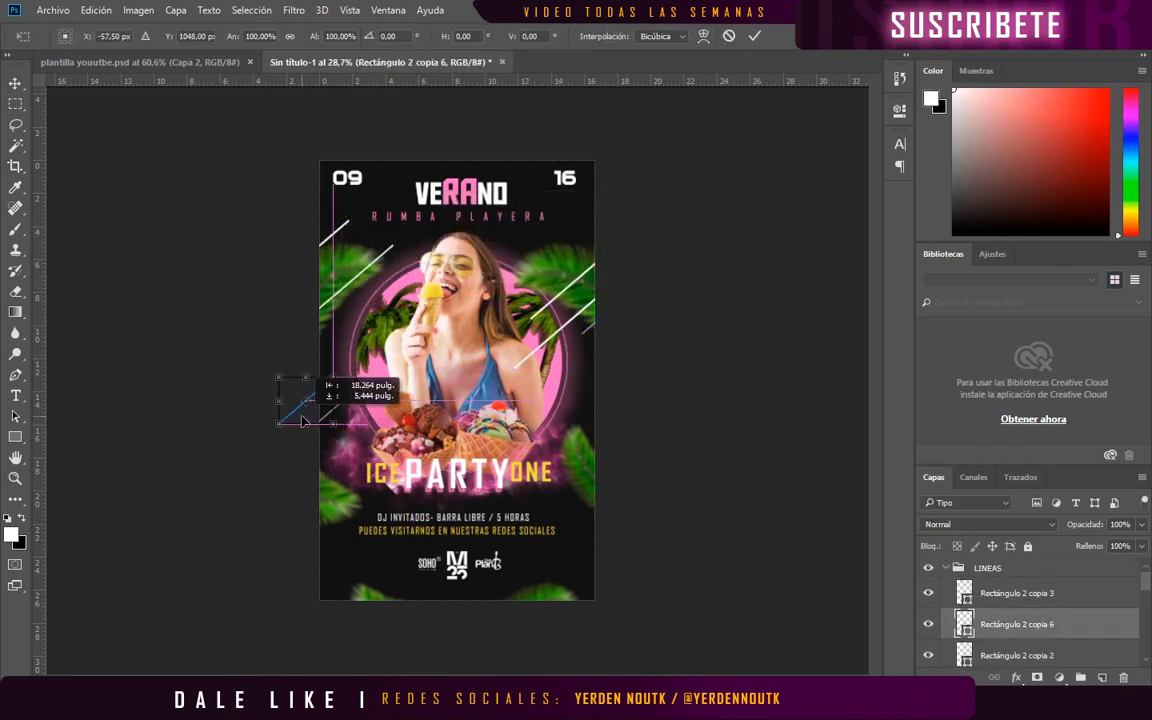
pyautogui.click(755, 38)
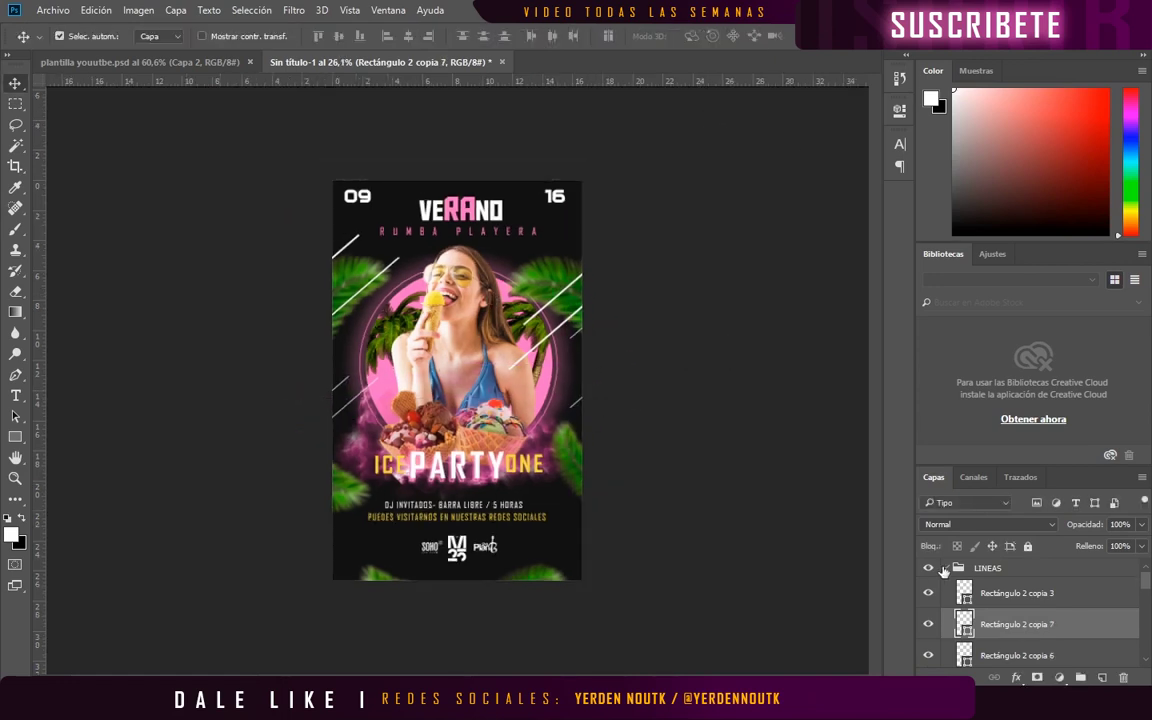
pyautogui.click(945, 567)
pyautogui.click(1102, 677)
pyautogui.click(53, 10)
# Step: Place the BRILLO 10 sparkle image into the fondo group at 75% size
pyautogui.click(115, 308)
pyautogui.click(440, 429)
pyautogui.click(718, 268)
pyautogui.click(53, 10)
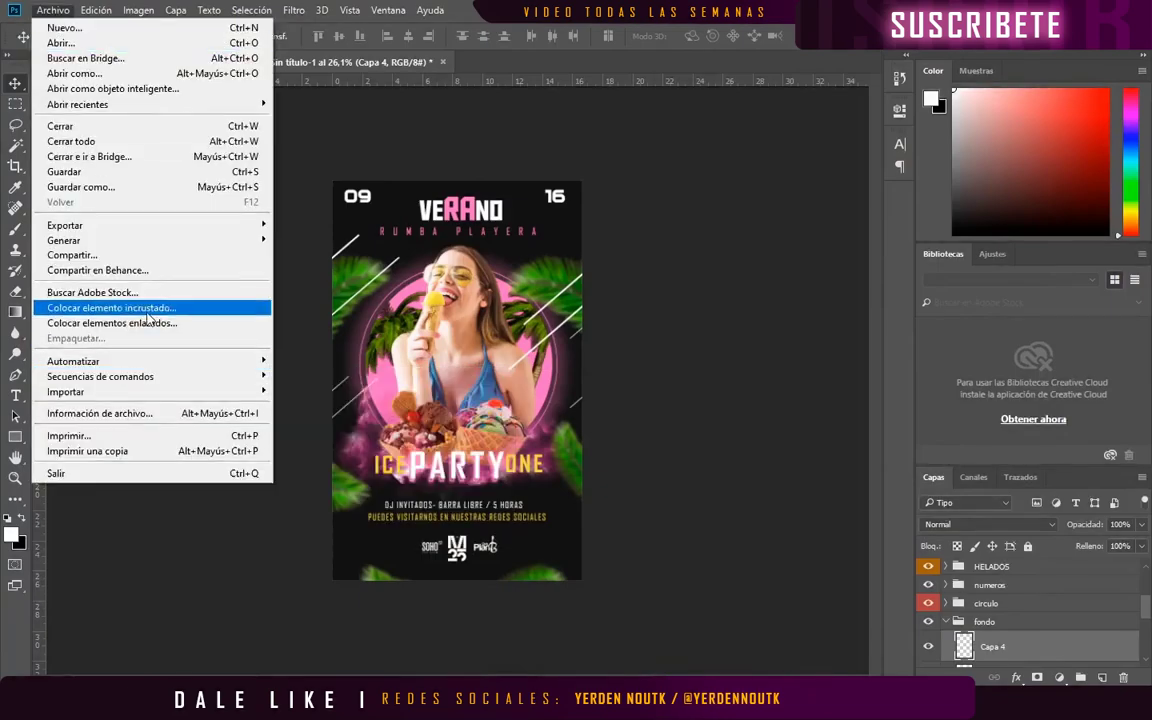
pyautogui.click(110, 447)
pyautogui.scroll(-2, 560, 228)
pyautogui.doubleClick(187, 100)
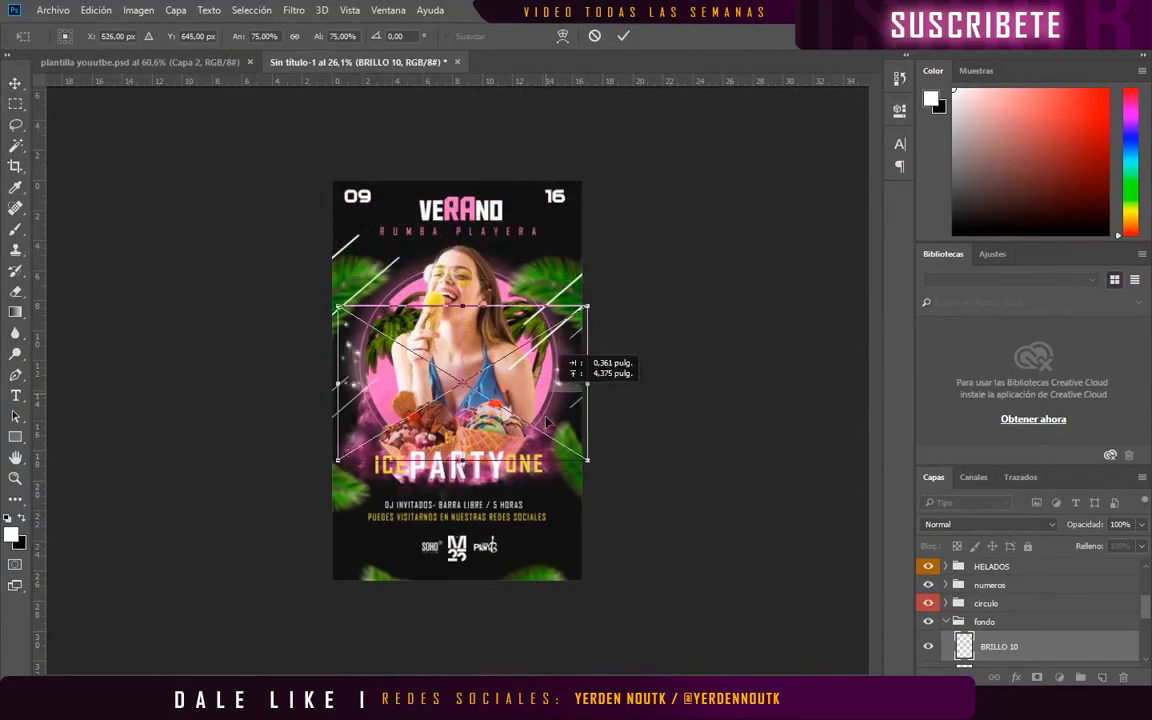
pyautogui.moveTo(457, 180); pyautogui.dragTo(457, 442)
pyautogui.click(620, 35)
# Step: Colourise the sparkles with hue 130 and set the blend mode to Exclusión
pyautogui.click(138, 10)
pyautogui.click(405, 133)
pyautogui.click(690, 334)
pyautogui.moveTo(488, 290); pyautogui.dragTo(511, 290)
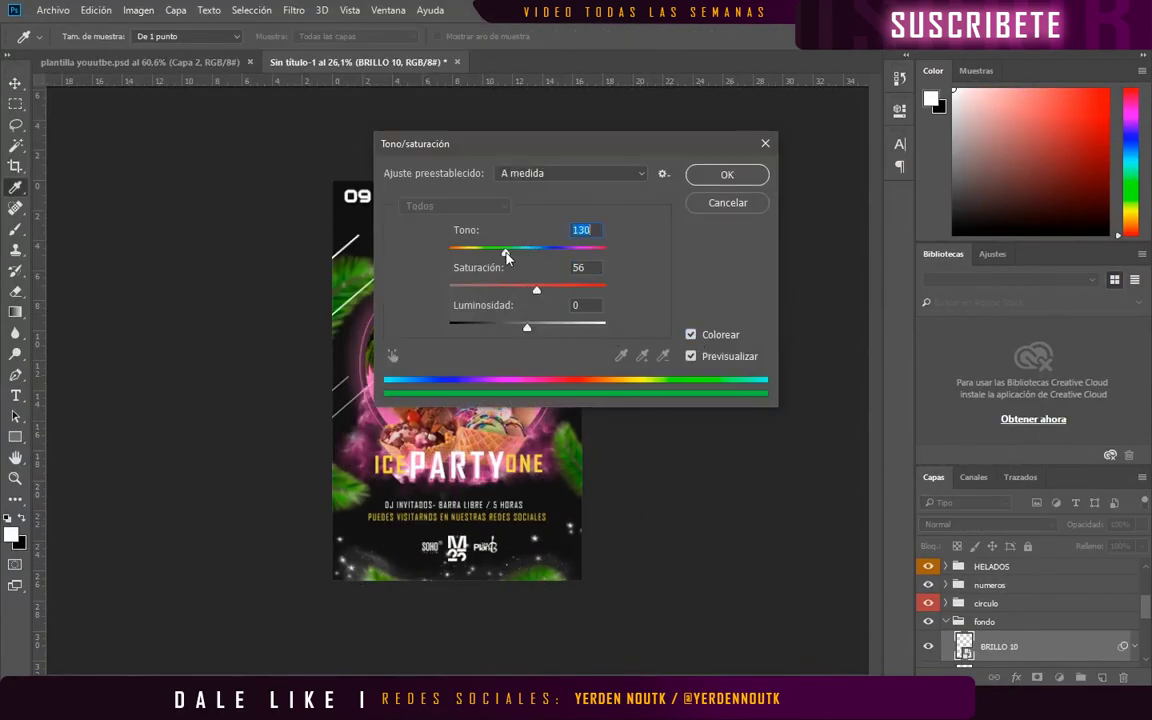
pyautogui.click(727, 175)
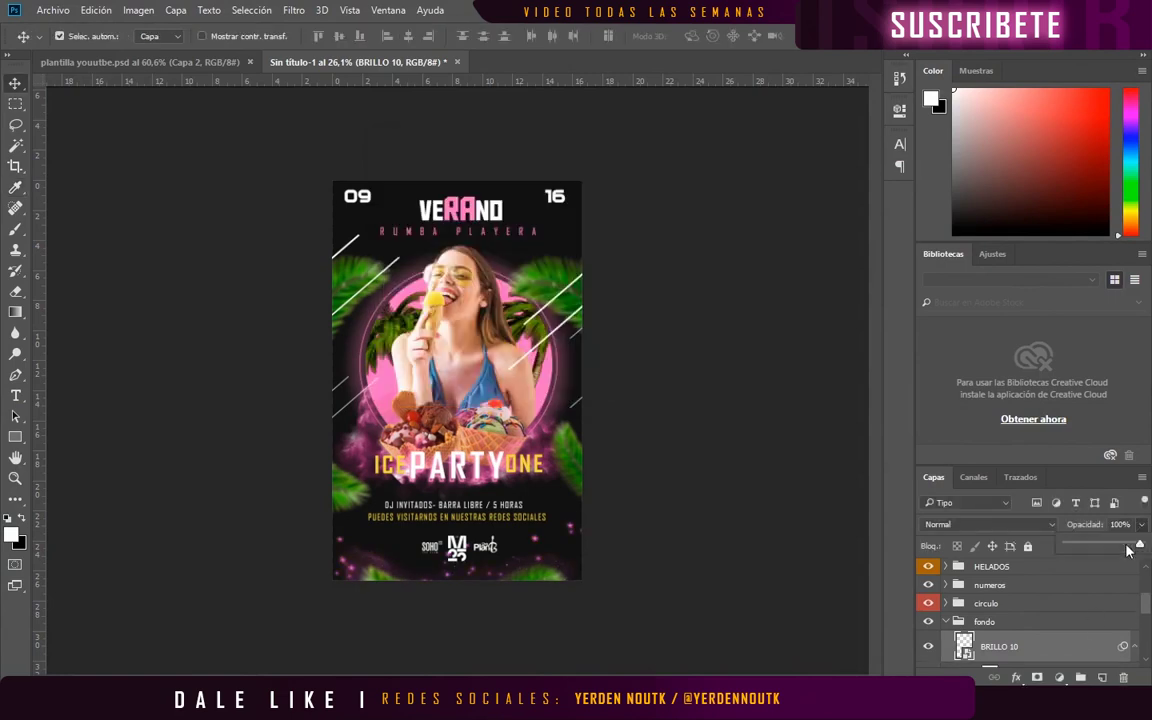
pyautogui.hotkey('alt', 'shift', 'x')
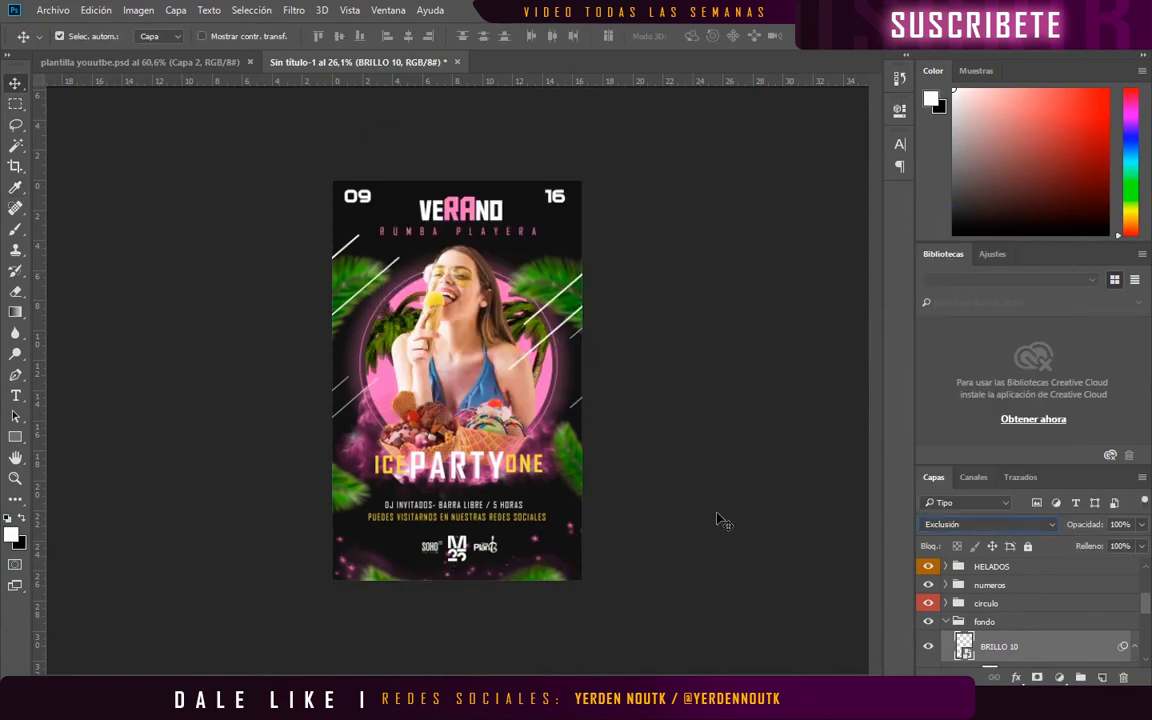
# Step: Duplicate the sparkle layer, move the copy to the top and lower its opacity to 25%
pyautogui.hotkey('ctrl', 'j')
pyautogui.hotkey('ctrl', 't')
pyautogui.moveTo(715, 519); pyautogui.dragTo(332, 643)
pyautogui.moveTo(455, 560); pyautogui.dragTo(468, 282)
pyautogui.press('Return')
pyautogui.click(1141, 524)
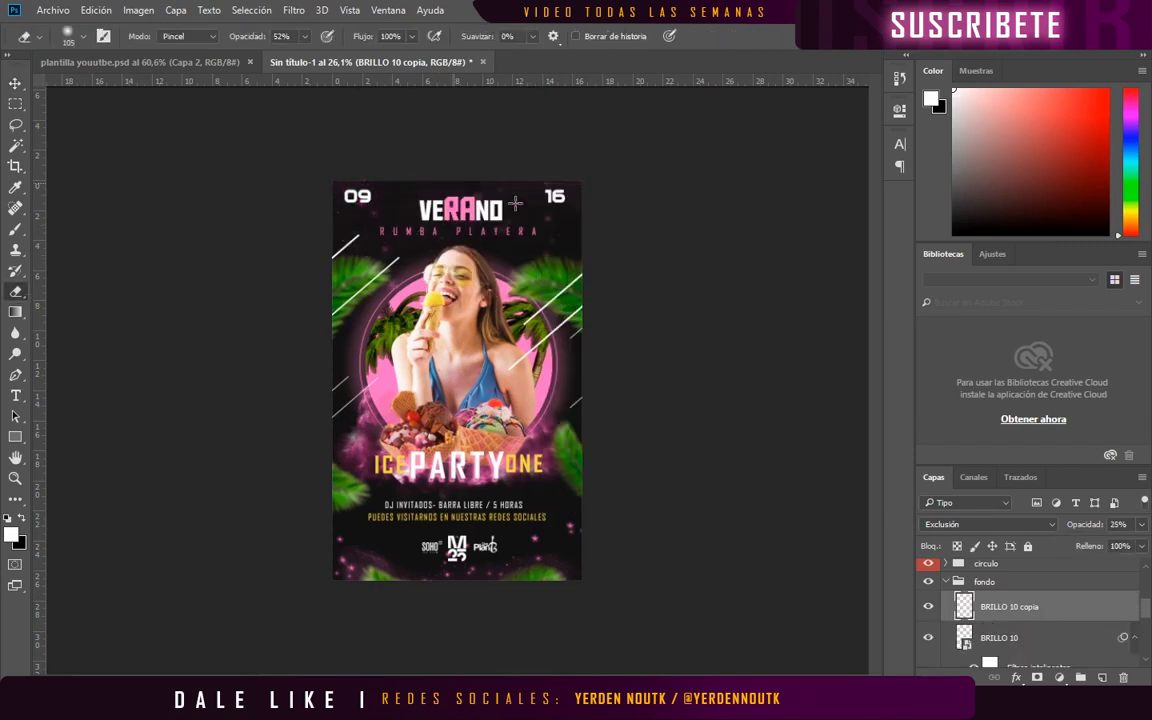
pyautogui.rightClick(1010, 664)
pyautogui.rightClick(1000, 637)
pyautogui.press('Escape')
# Step: Apply a Gaussian Blur to the sparkle layer
pyautogui.click(293, 10)
pyautogui.click(620, 321)
pyautogui.press('Return')
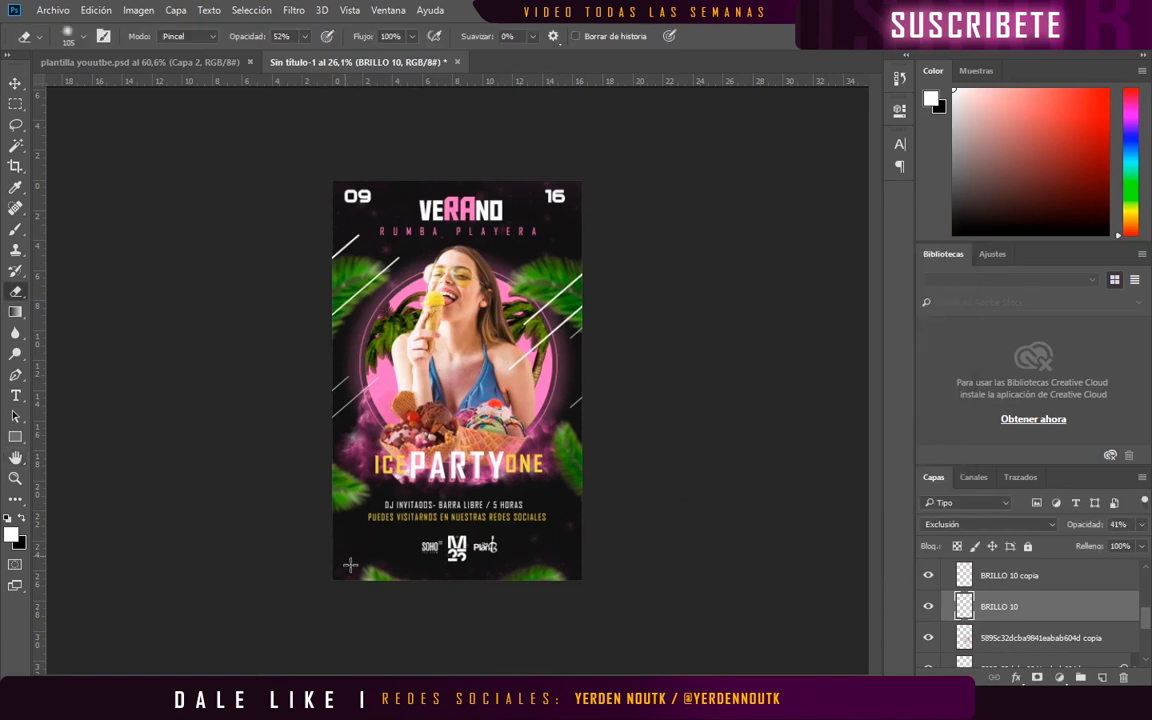
pyautogui.press('v')
pyautogui.click(350, 565)
# Step: Place an image, clip it inside the pink circle and apply an adjustment
pyautogui.click(53, 10)
pyautogui.click(80, 268)
pyautogui.doubleClick(404, 221)
pyautogui.press('Return')
pyautogui.hotkey('ctrl', 'alt', 'g')
pyautogui.click(138, 10)
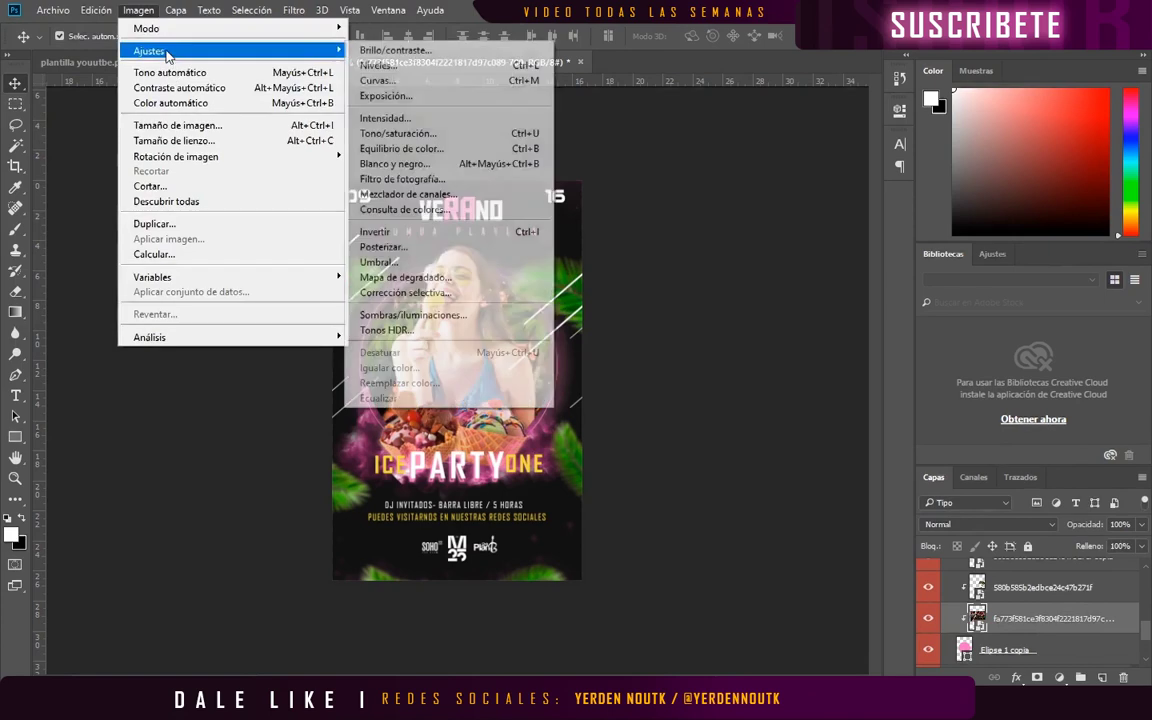
pyautogui.click(412, 315)
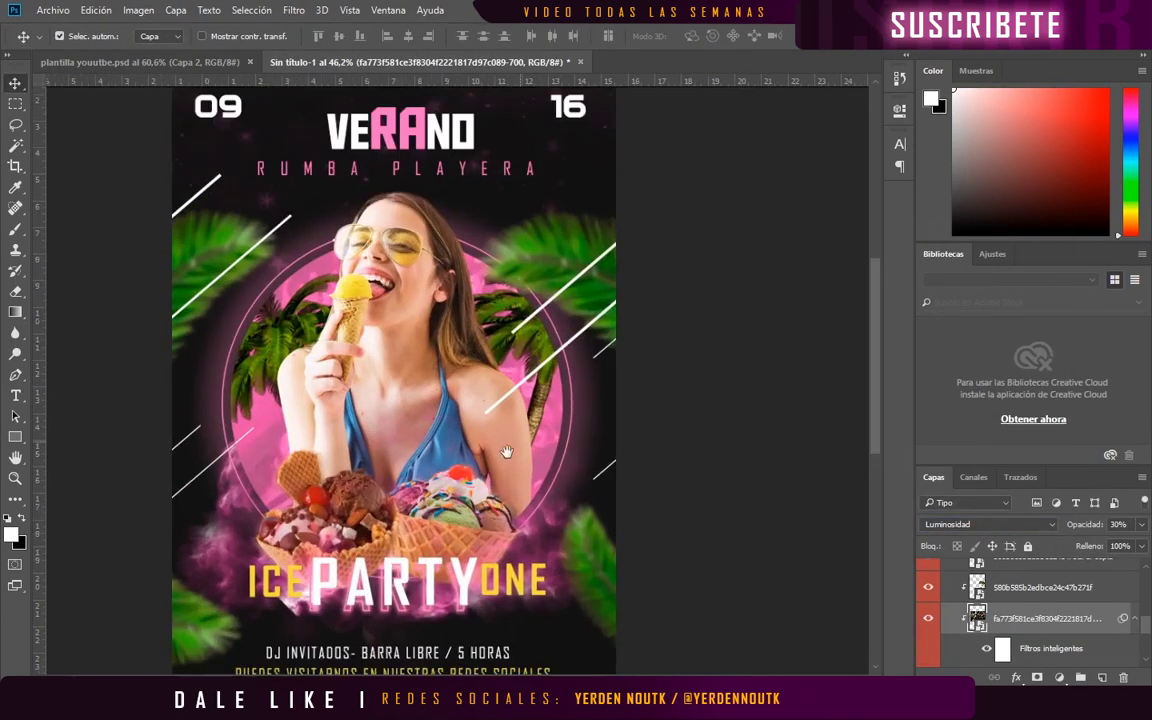
# Step: Add a gradient fill layer in Tono blend mode at 32% opacity
pyautogui.click(1059, 677)
pyautogui.click(1028, 334)
pyautogui.click(866, 190)
pyautogui.click(1059, 677)
pyautogui.click(1016, 352)
pyautogui.click(711, 144)
pyautogui.click(990, 524)
pyautogui.click(950, 443)
pyautogui.moveTo(1141, 524); pyautogui.dragTo(1090, 548)
# Step: Add a Brightness/Contrast adjustment layer that slightly lowers the contrast
pyautogui.click(1059, 677)
pyautogui.click(1016, 391)
pyautogui.moveTo(762, 226); pyautogui.dragTo(763, 229)
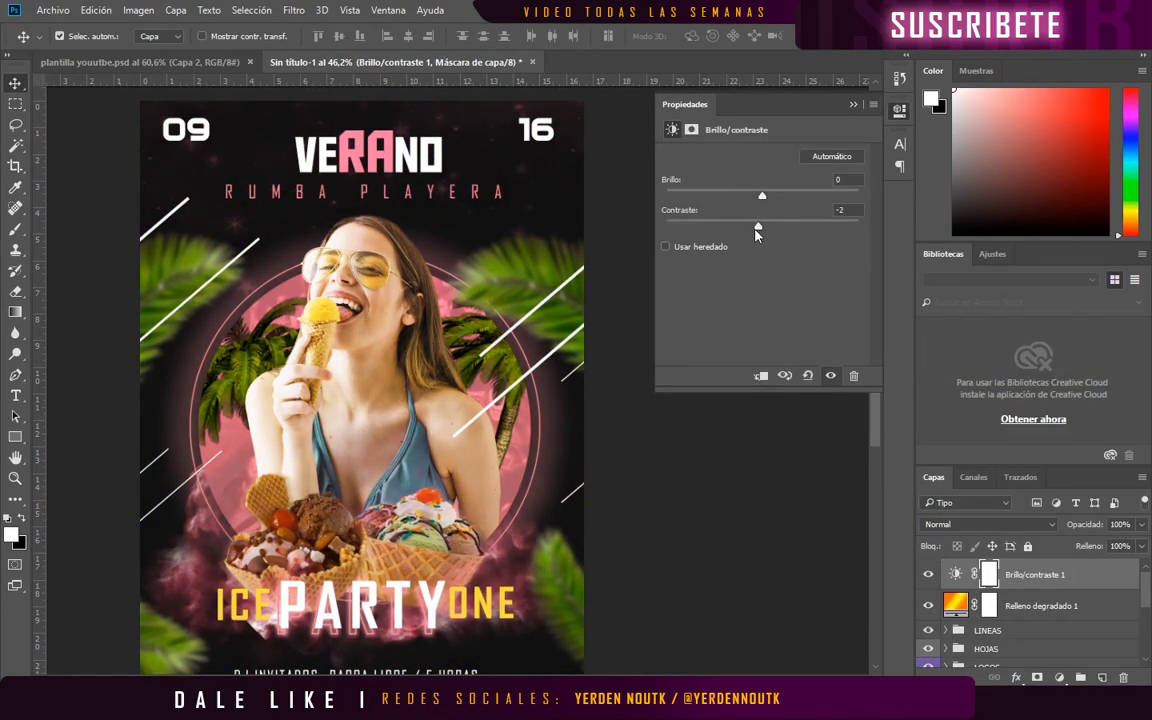
pyautogui.hotkey('ctrl', '0')
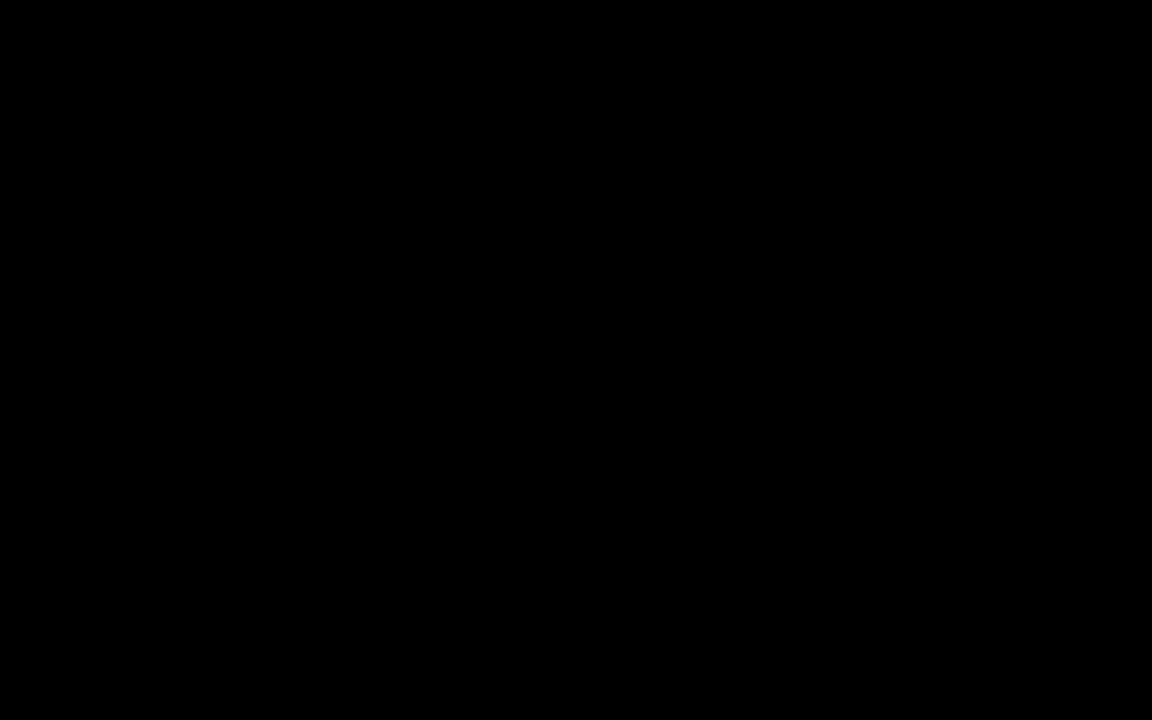